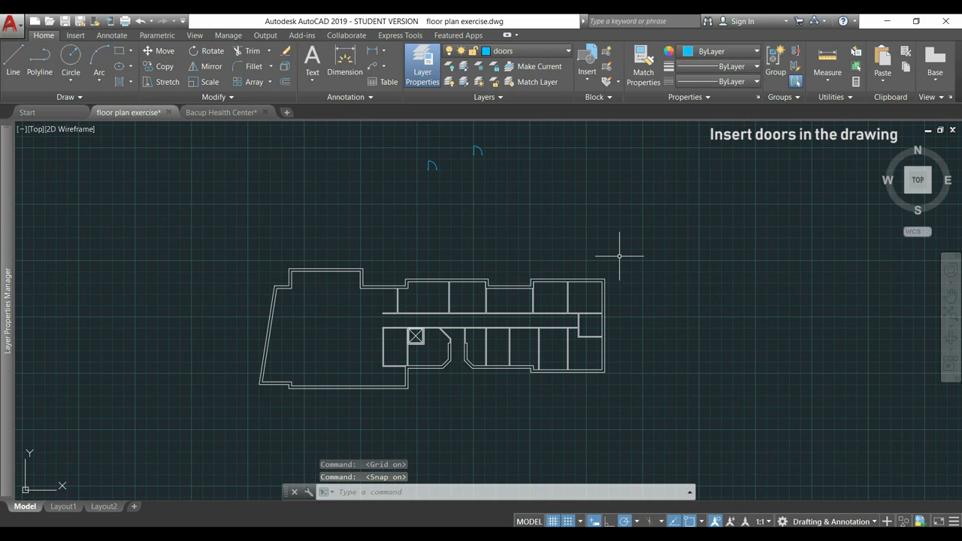
Step: With object snap off, insert the door standard block in the corridor's upper wall, beside the west partition of the recessed room
{"action": "left_click", "coordinate": [581, 64]}
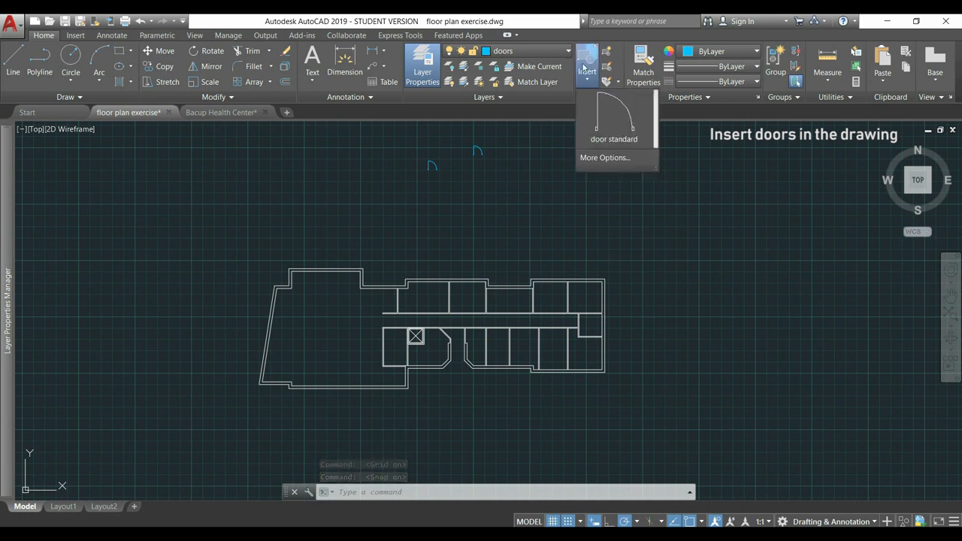
{"action": "left_click", "coordinate": [621, 124]}
{"action": "scroll", "coordinate": [493, 321], "scroll_direction": "up", "scroll_amount": 8}
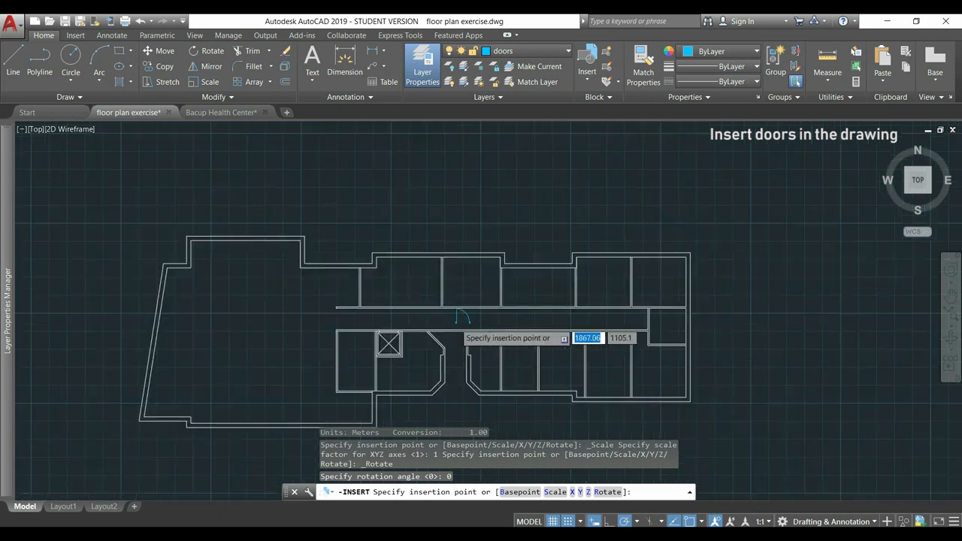
{"action": "scroll", "coordinate": [578, 295], "scroll_direction": "up", "scroll_amount": 6}
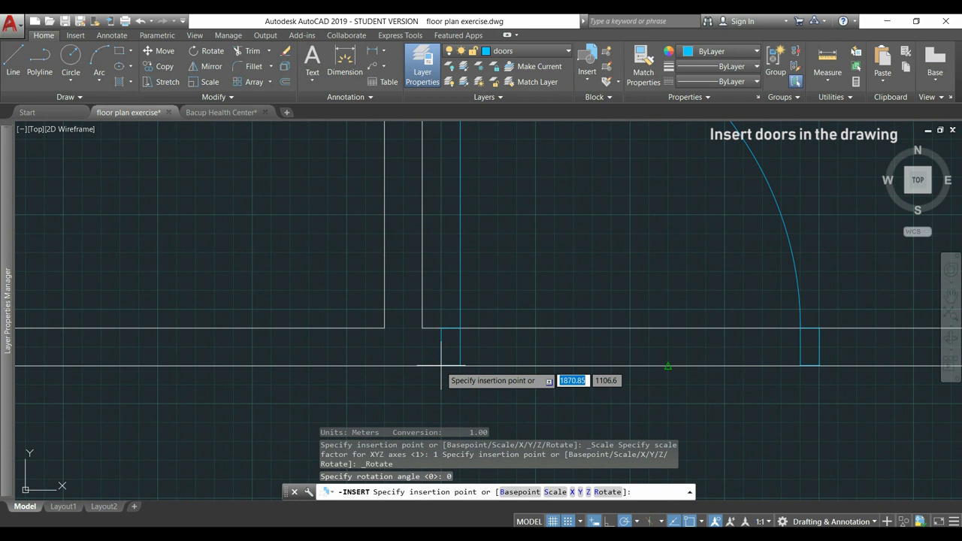
{"action": "key", "text": "F3"}
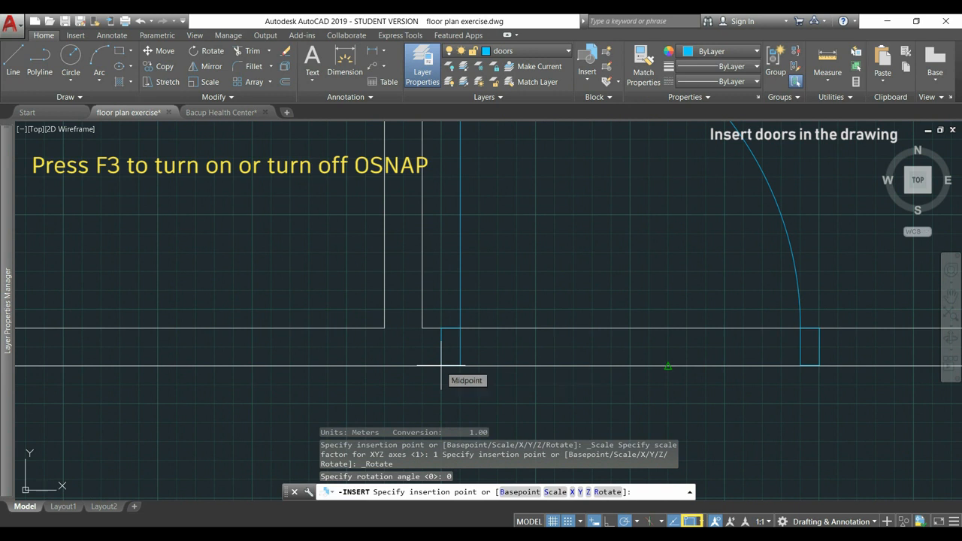
{"action": "key", "text": "F3"}
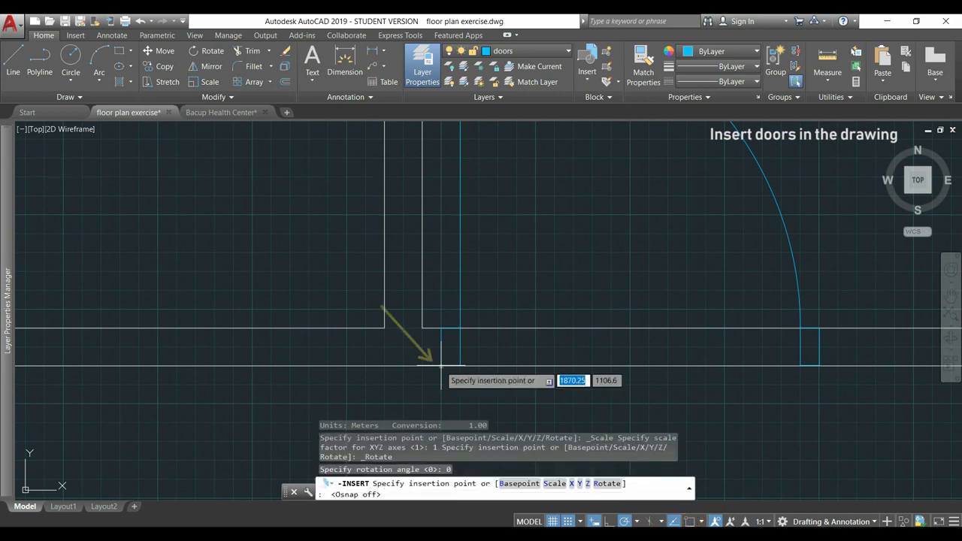
{"action": "left_click", "coordinate": [441, 366]}
{"action": "scroll", "coordinate": [403, 319], "scroll_direction": "down", "scroll_amount": 6}
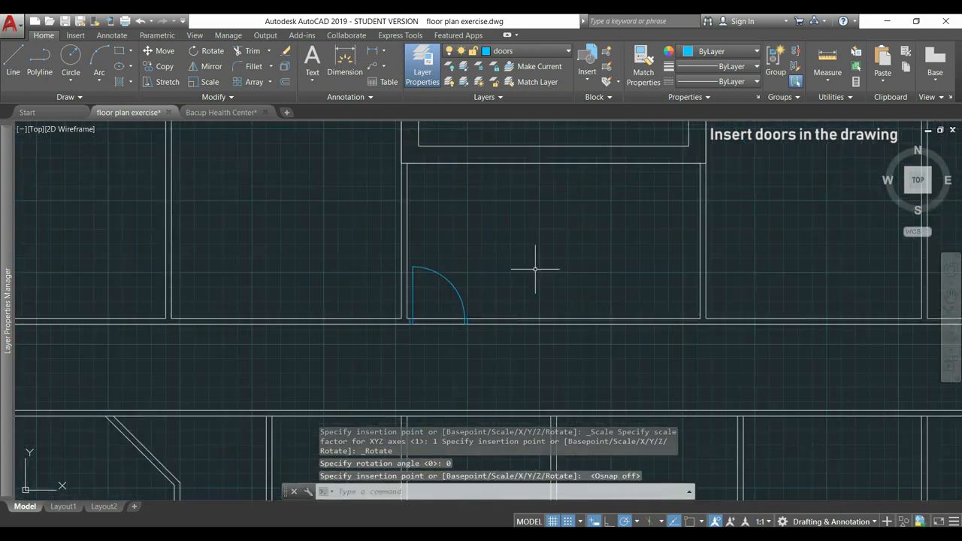
Step: Insert another door standard block in the corridor's upper wall, just east of the partition of the north-east corner room
{"action": "left_click", "coordinate": [587, 64]}
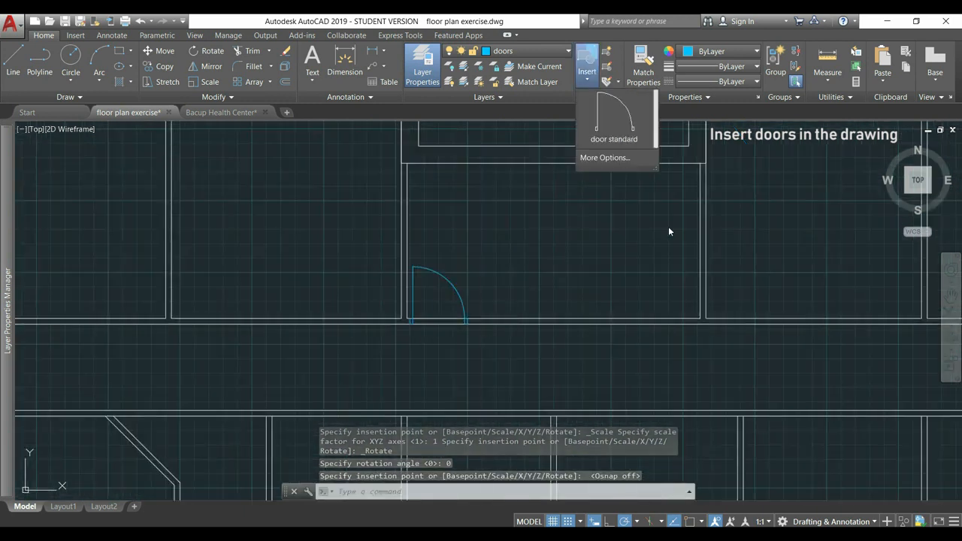
{"action": "left_click", "coordinate": [614, 116]}
{"action": "middle_click_drag", "start_coordinate": [782, 259], "coordinate": [348, 239]}
{"action": "scroll", "coordinate": [480, 289], "scroll_direction": "up", "scroll_amount": 4}
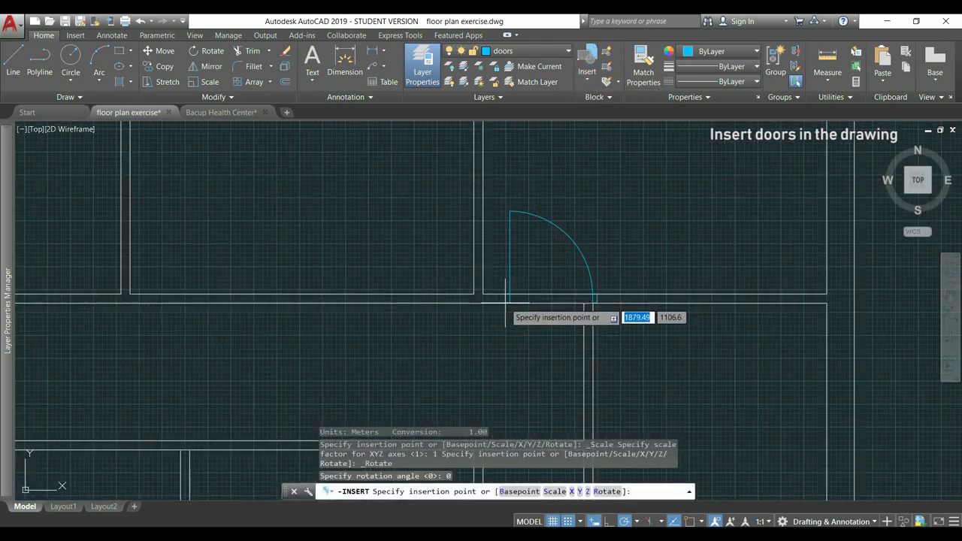
{"action": "scroll", "coordinate": [491, 298], "scroll_direction": "up", "scroll_amount": 2}
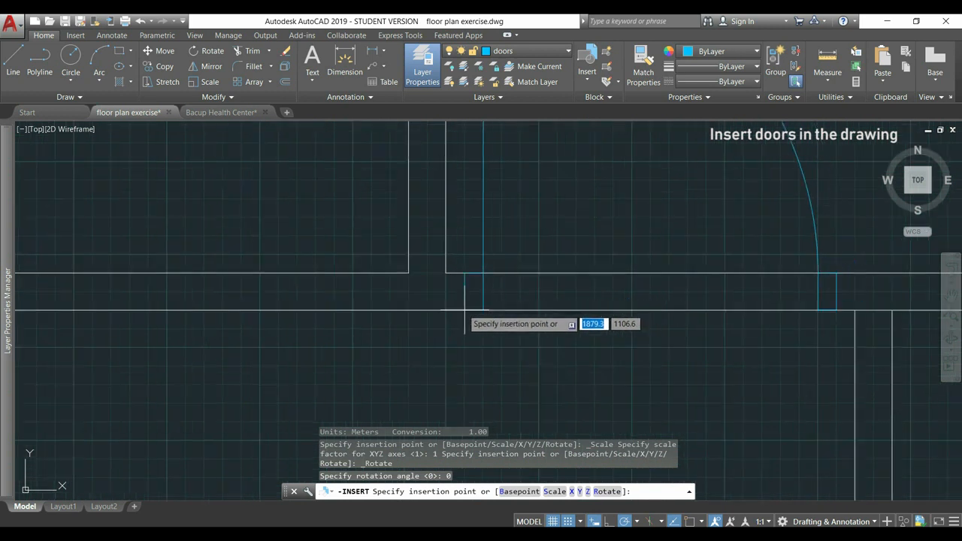
{"action": "left_click", "coordinate": [464, 310]}
{"action": "scroll", "coordinate": [441, 291], "scroll_direction": "down", "scroll_amount": 2}
{"action": "scroll", "coordinate": [509, 301], "scroll_direction": "down", "scroll_amount": 5}
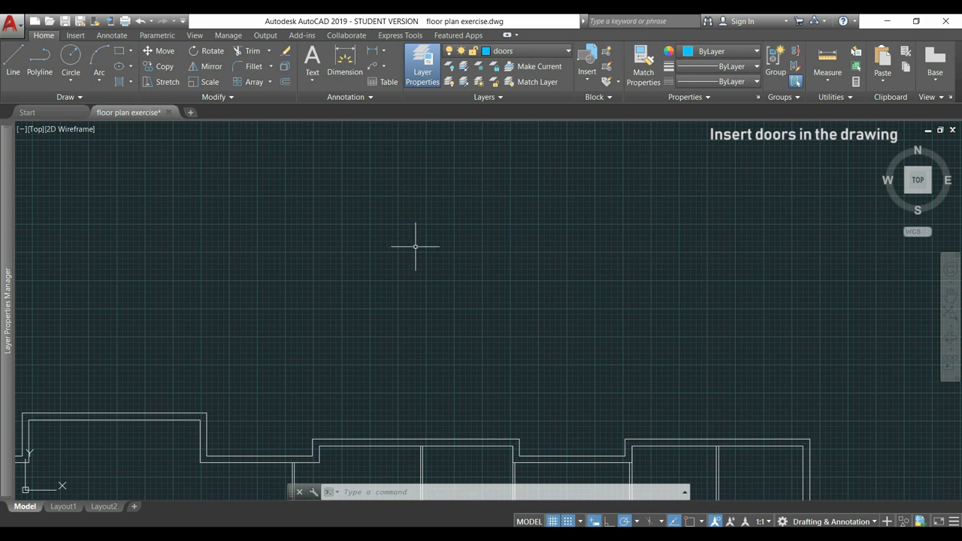
Step: Place a door standard block in the empty space above the floor plan
{"action": "left_click", "coordinate": [588, 70]}
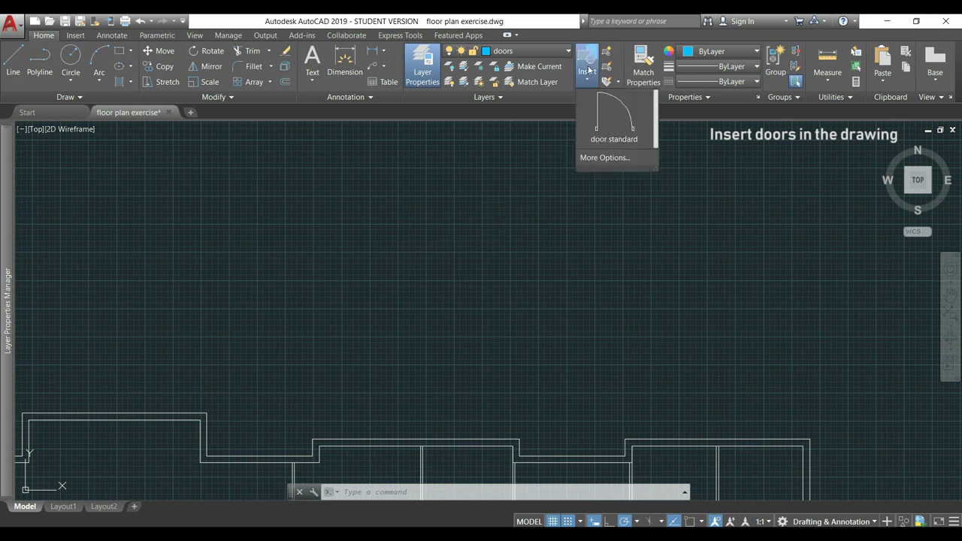
{"action": "left_click", "coordinate": [638, 128]}
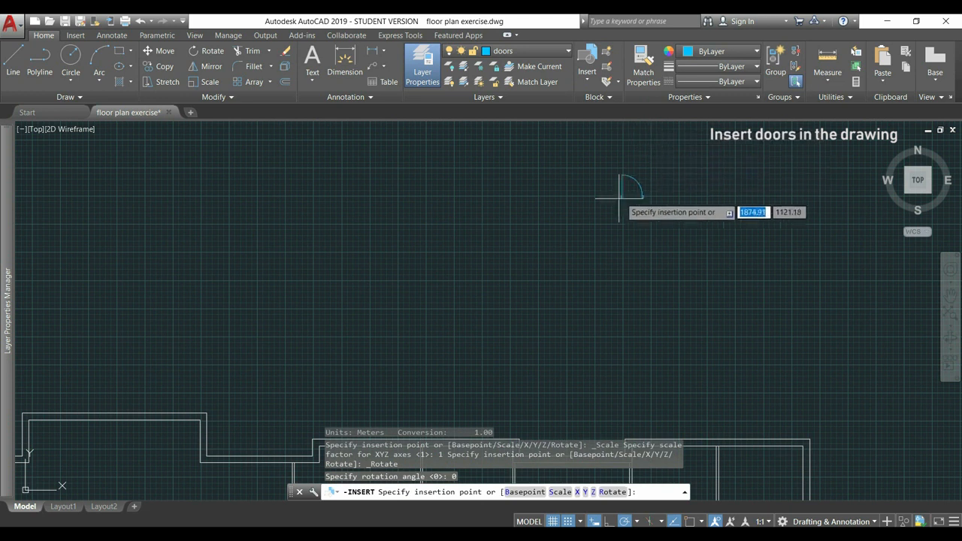
{"action": "left_click", "coordinate": [556, 189]}
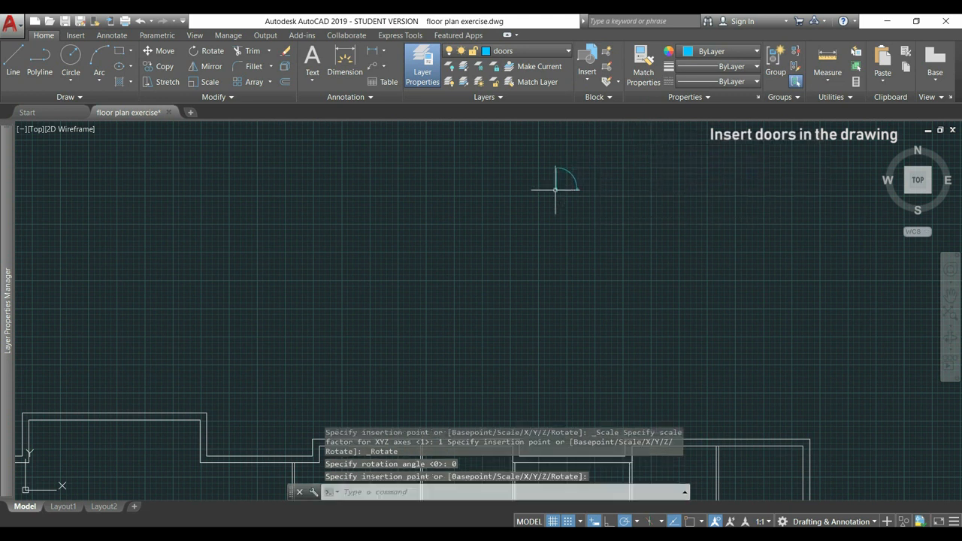
{"action": "scroll", "coordinate": [607, 154], "scroll_direction": "up", "scroll_amount": 5}
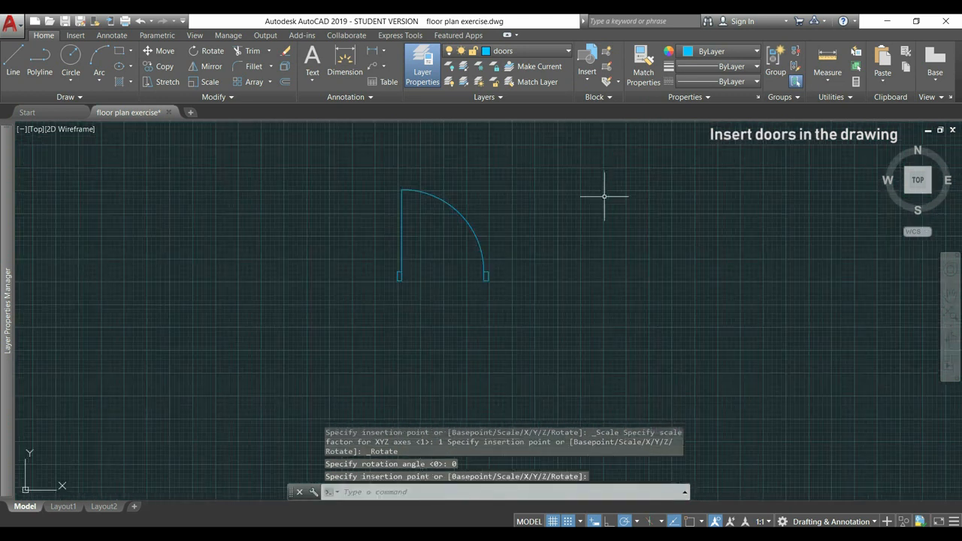
{"action": "middle_click_drag", "start_coordinate": [612, 202], "coordinate": [666, 211]}
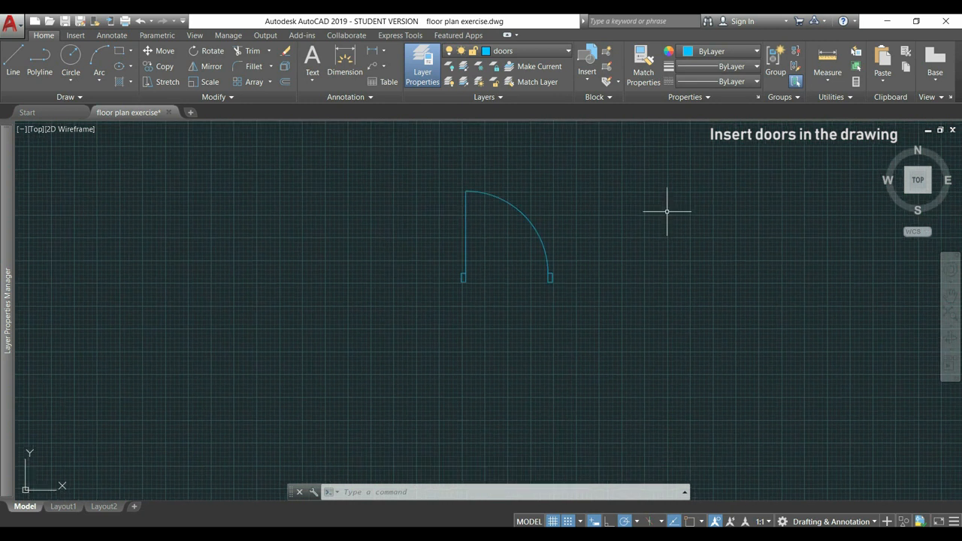
Step: Mirror the loose door about a vertical line to its west, keeping the source door
{"action": "type", "text": "mi"}
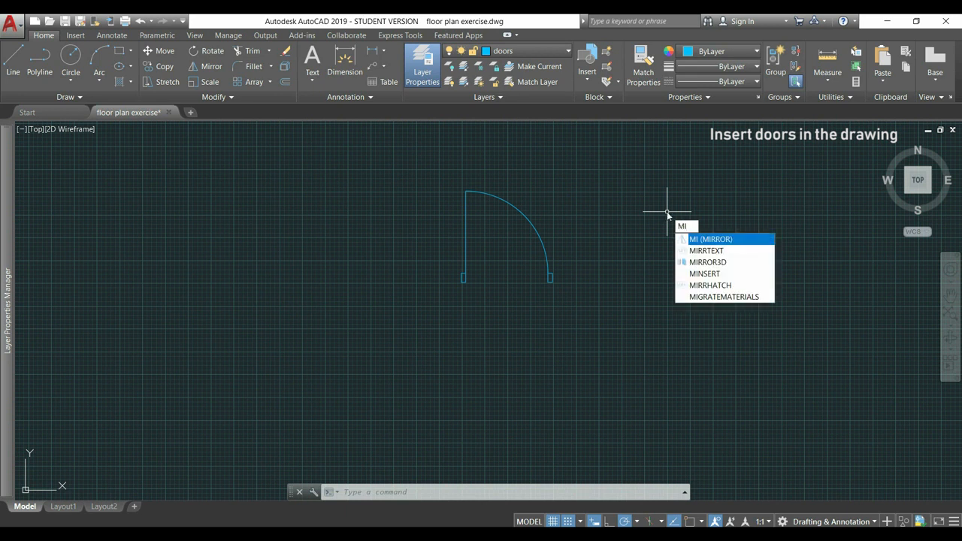
{"action": "key", "text": "Return"}
{"action": "left_click", "coordinate": [617, 328]}
{"action": "left_click", "coordinate": [370, 161]}
{"action": "key", "text": "Return"}
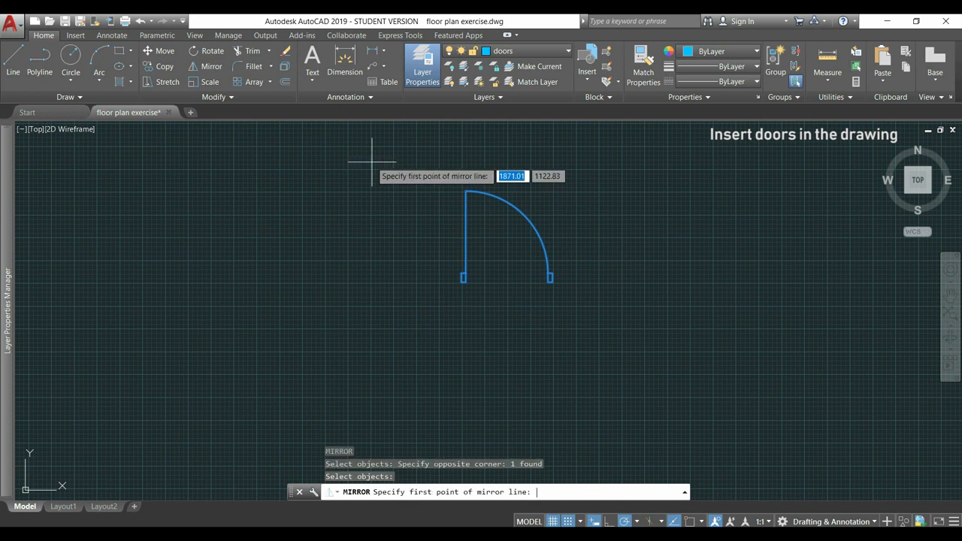
{"action": "left_click", "coordinate": [352, 283]}
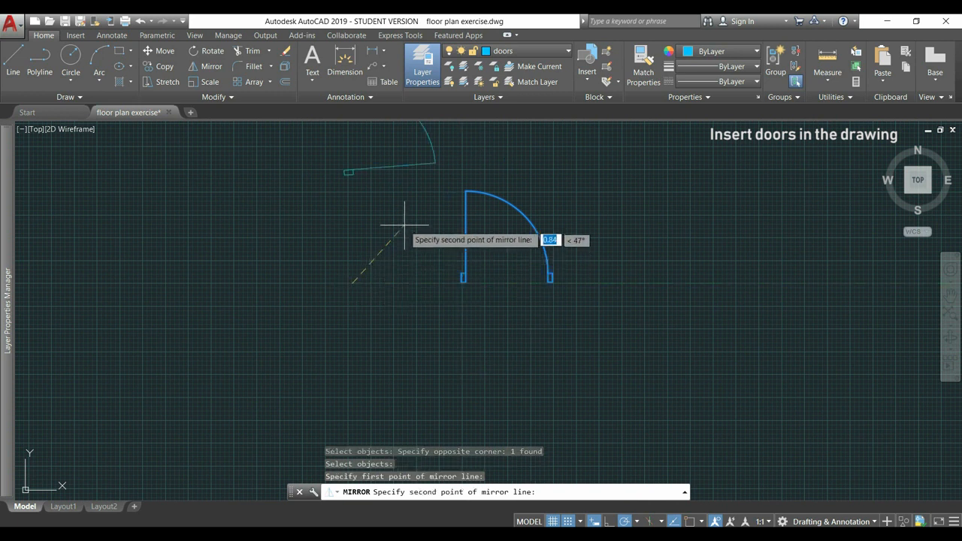
{"action": "left_click", "coordinate": [351, 199]}
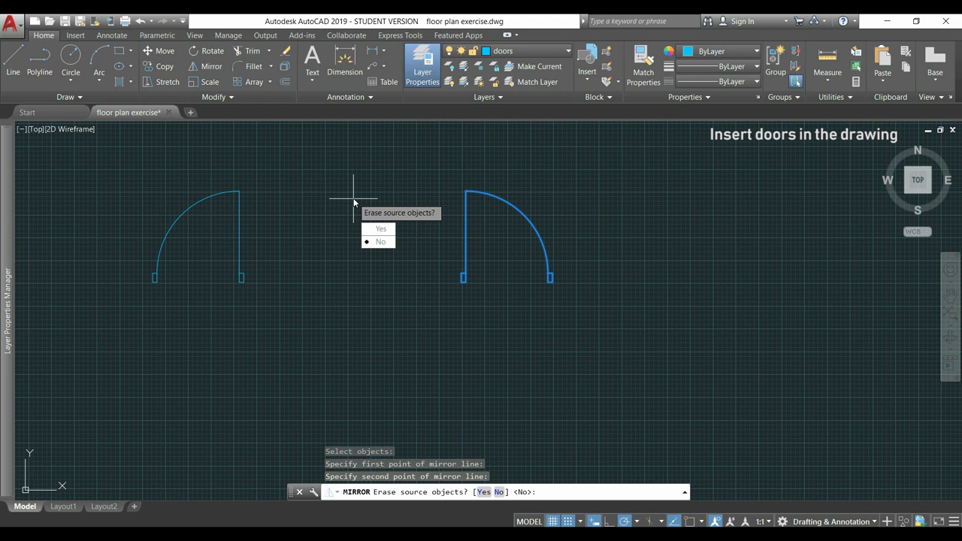
{"action": "key", "text": "Return"}
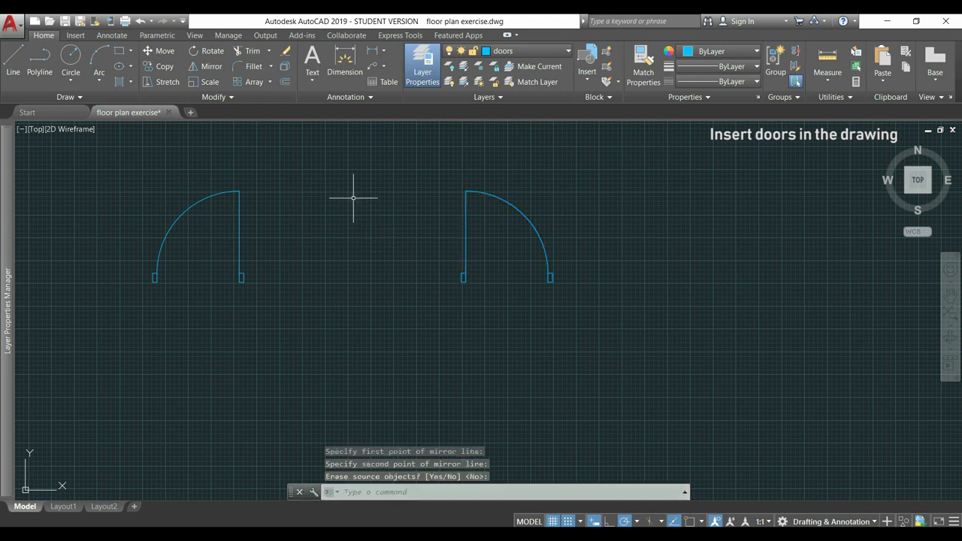
Step: Mirror both loose doors about a horizontal line below them, keeping the source doors
{"action": "middle_click_drag", "start_coordinate": [318, 230], "coordinate": [390, 230]}
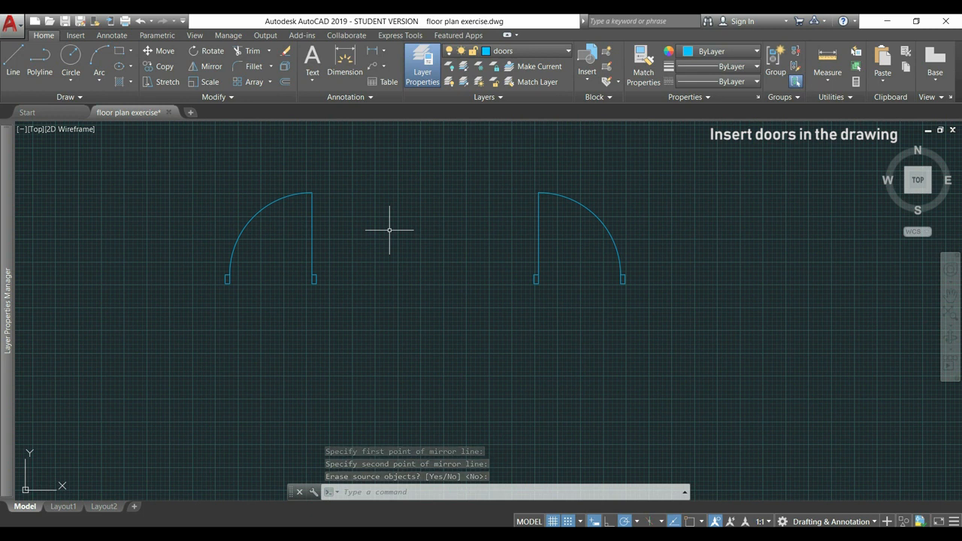
{"action": "key", "text": "Return"}
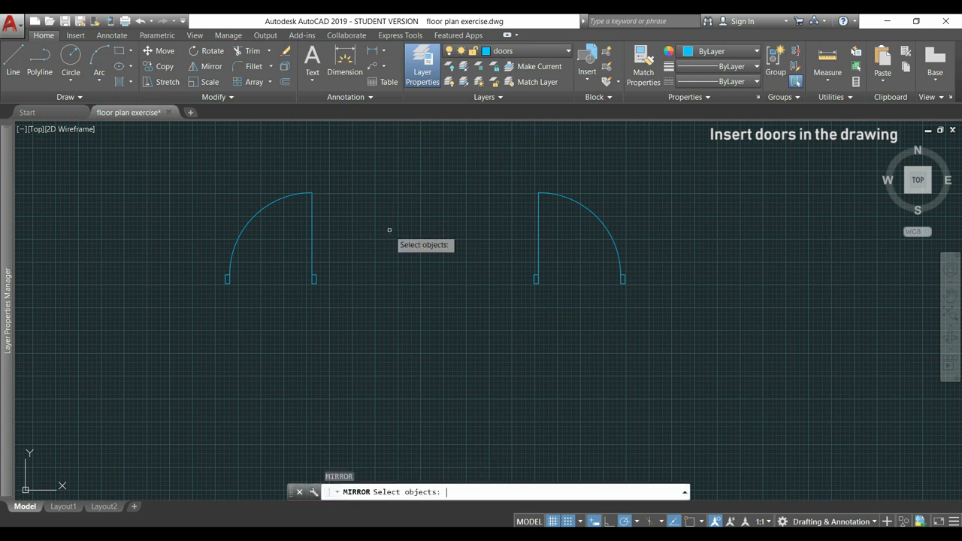
{"action": "left_click", "coordinate": [687, 318]}
{"action": "left_click", "coordinate": [161, 164]}
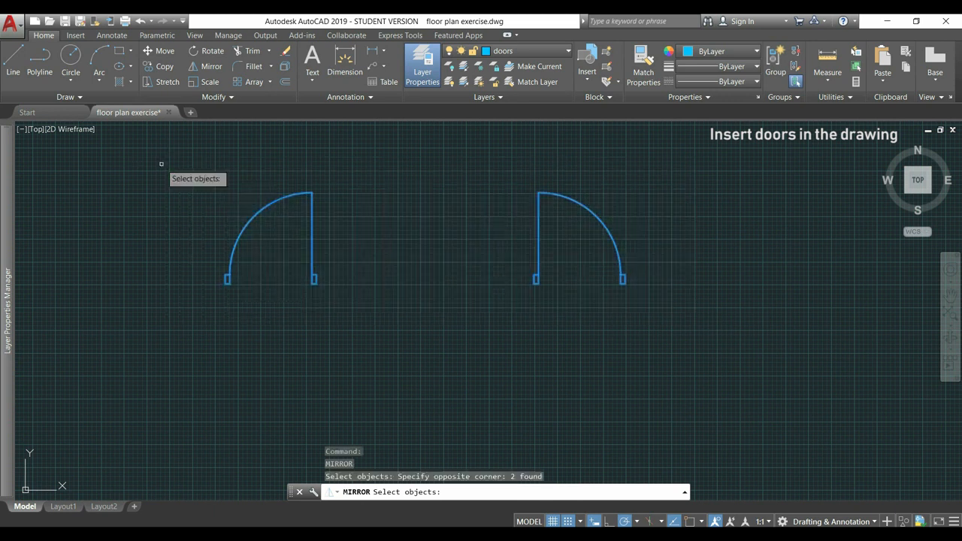
{"action": "key", "text": "Return"}
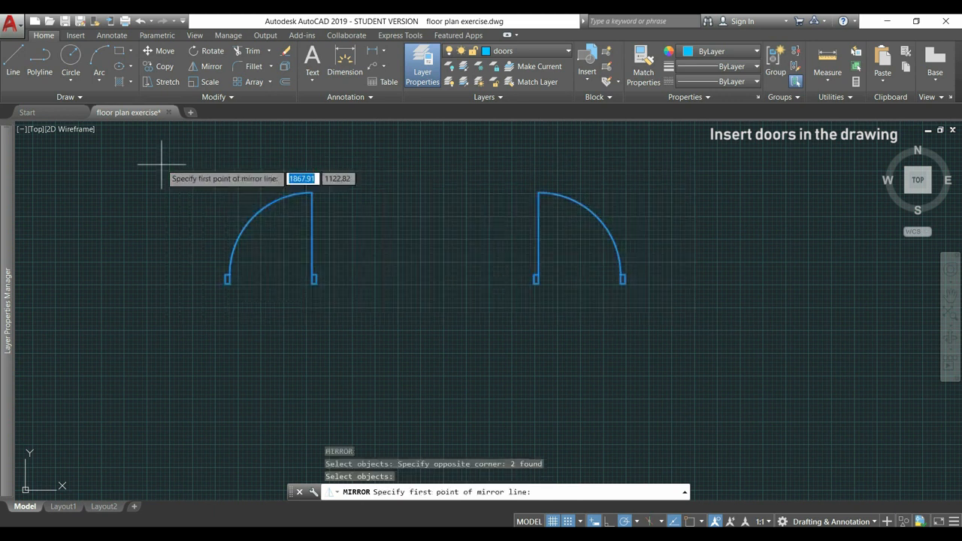
{"action": "left_click", "coordinate": [665, 340]}
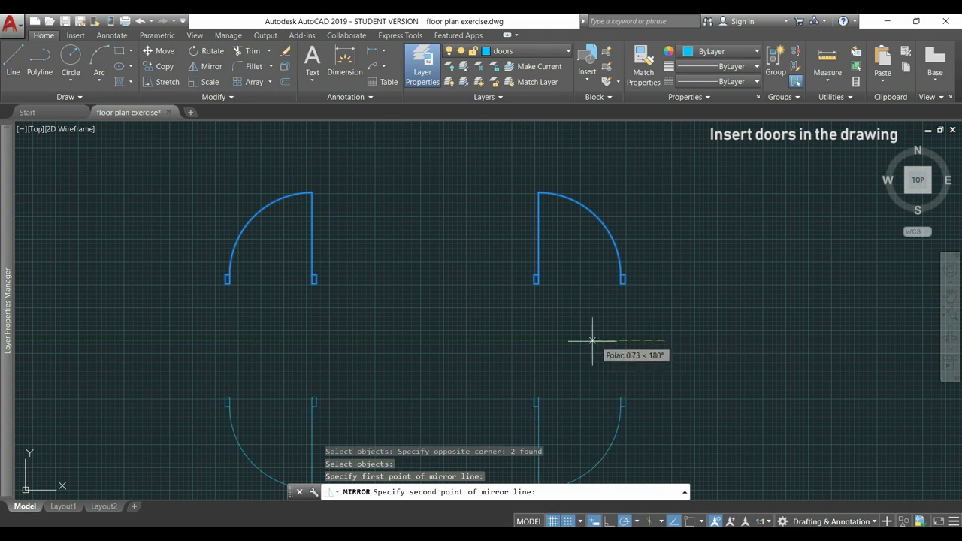
{"action": "left_click", "coordinate": [499, 341]}
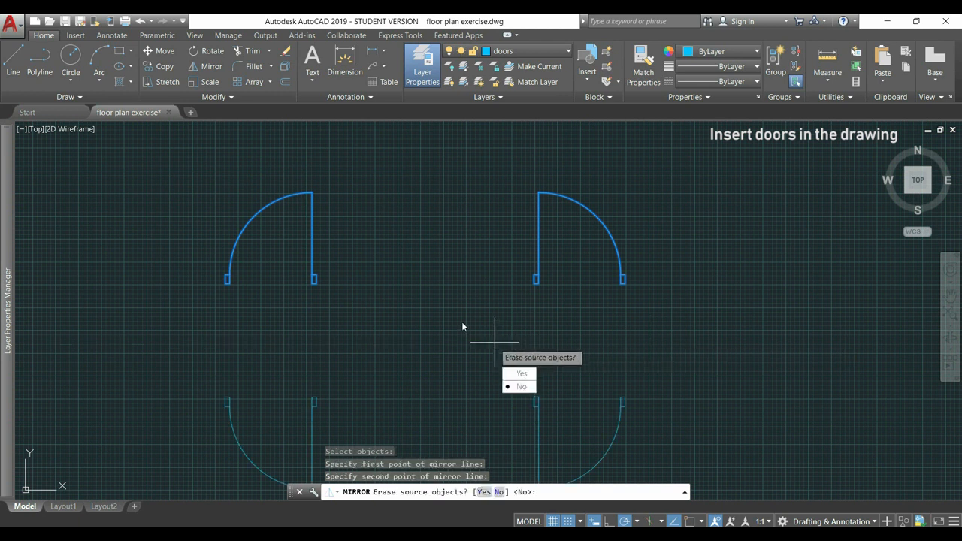
{"action": "key", "text": "Return"}
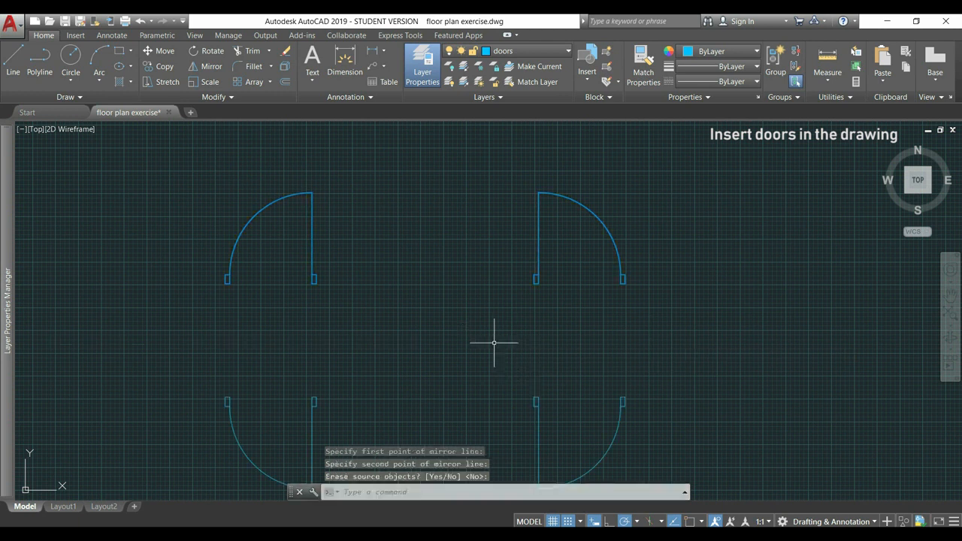
Step: Rotate a copy of all four loose doors to 270° about a point to their east, keeping the originals
{"action": "scroll", "coordinate": [431, 303], "scroll_direction": "down", "scroll_amount": 2}
{"action": "middle_click_drag", "start_coordinate": [596, 328], "coordinate": [458, 276]}
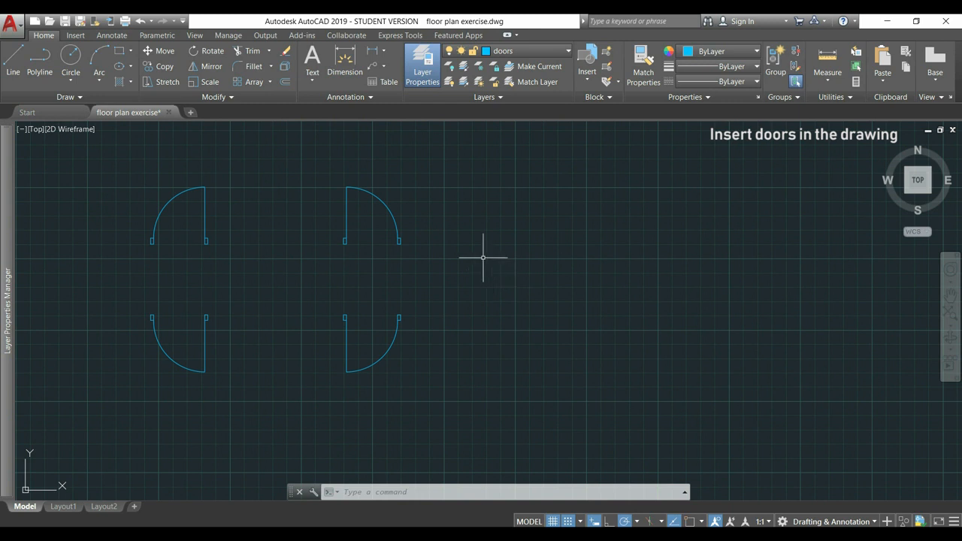
{"action": "left_click", "coordinate": [213, 51]}
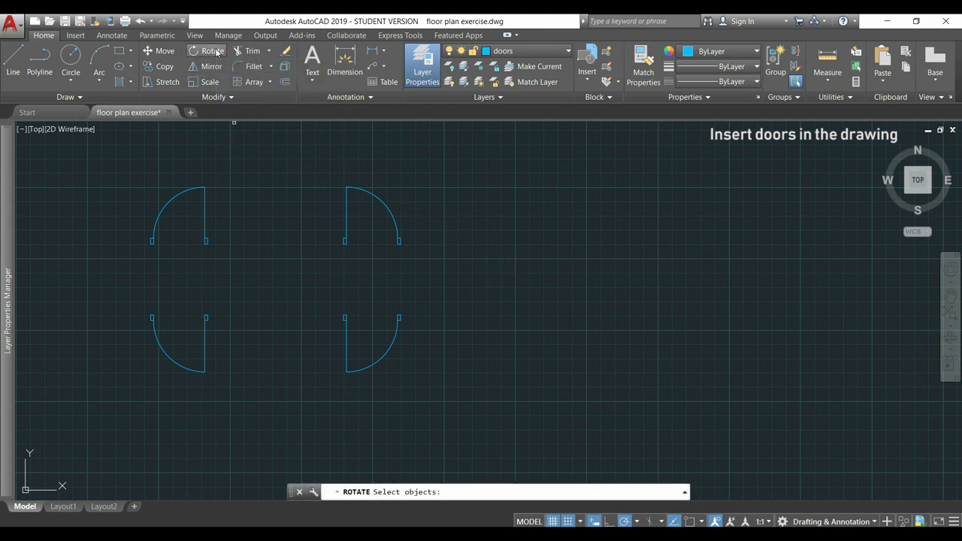
{"action": "left_click", "coordinate": [485, 402]}
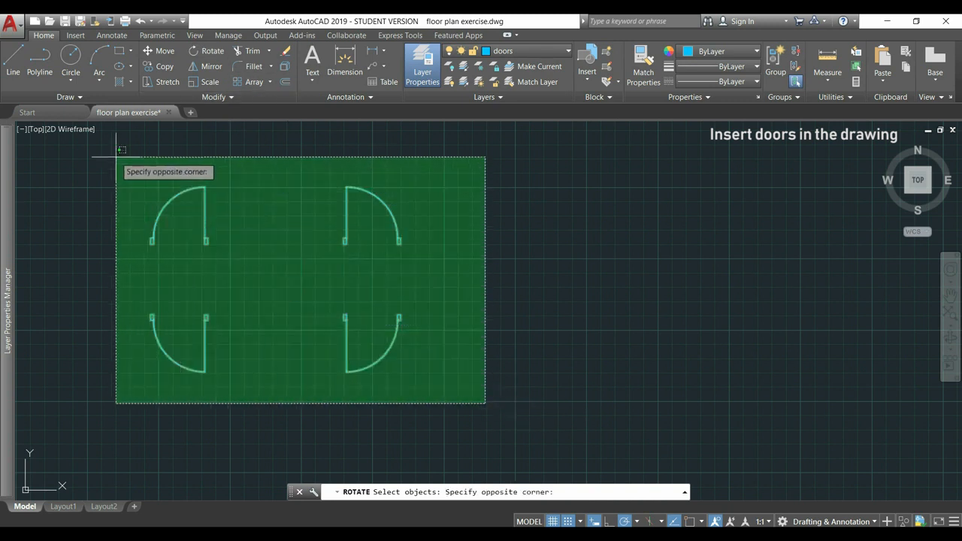
{"action": "left_click", "coordinate": [115, 156]}
{"action": "key", "text": "Return"}
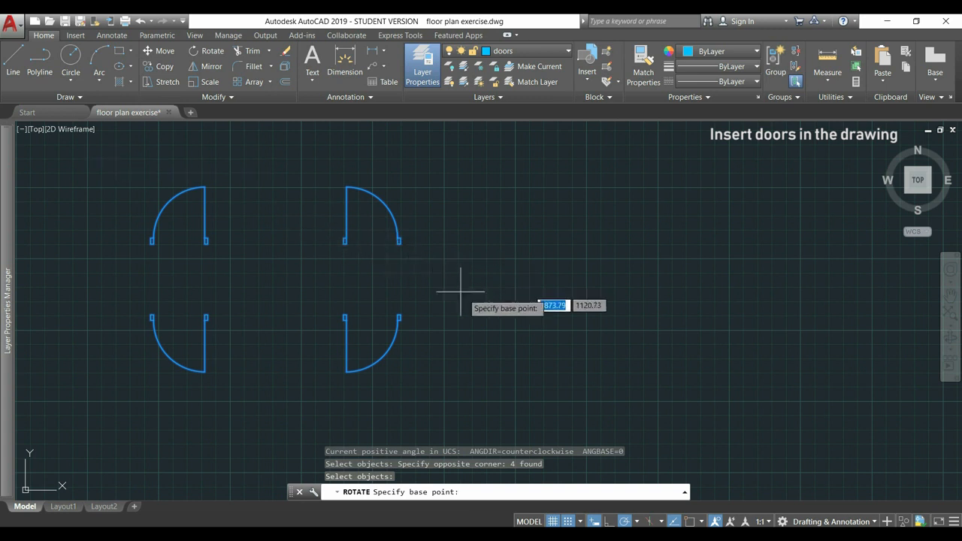
{"action": "left_click", "coordinate": [594, 280]}
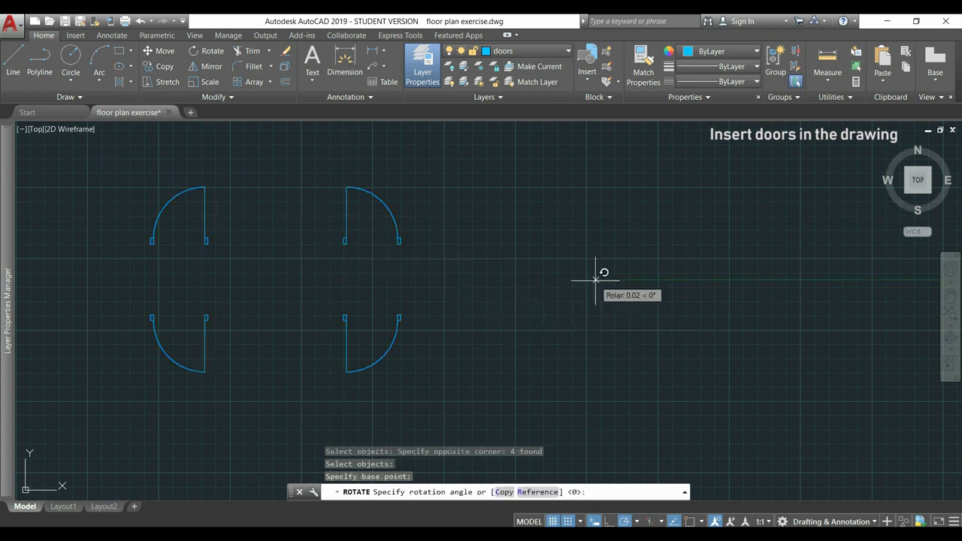
{"action": "scroll", "coordinate": [595, 353], "scroll_direction": "down", "scroll_amount": 3}
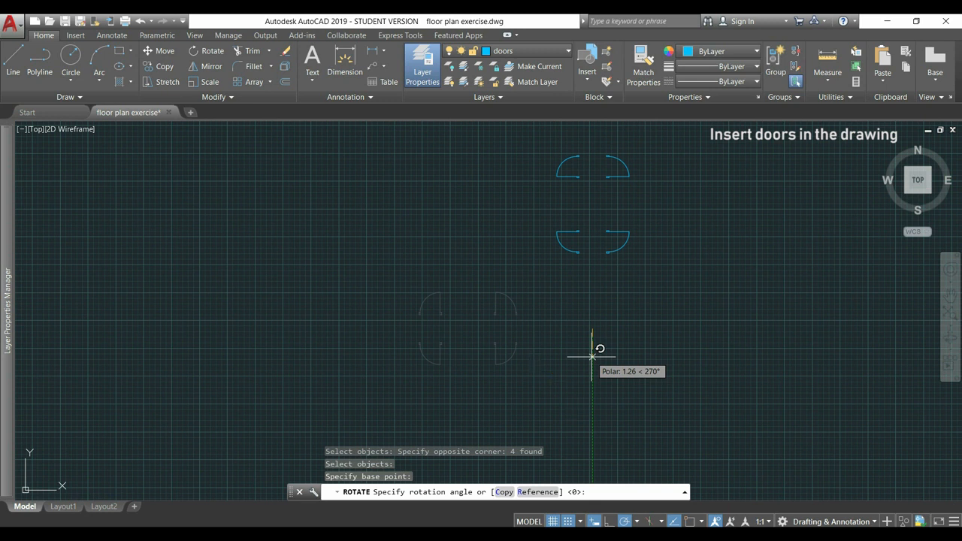
{"action": "type", "text": "c"}
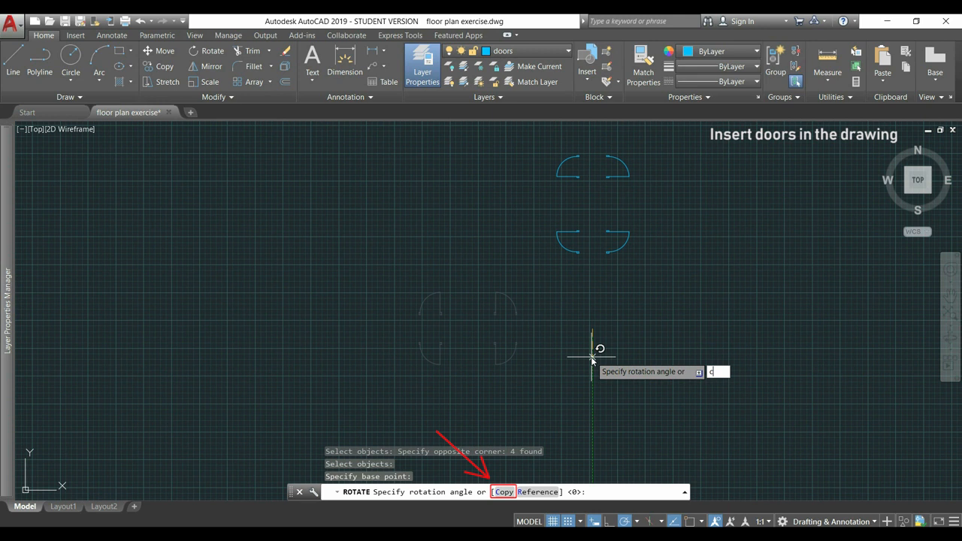
{"action": "key", "text": "Return"}
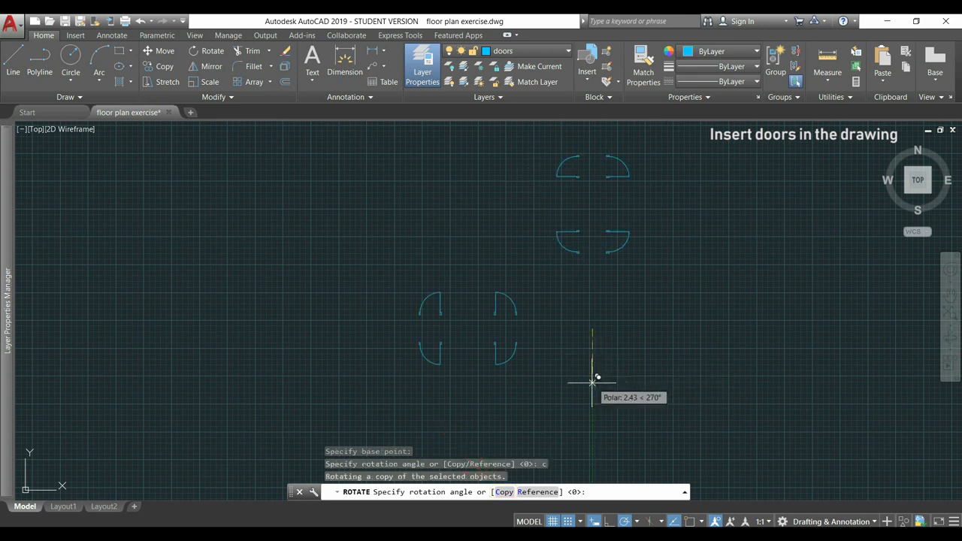
{"action": "left_click", "coordinate": [592, 382]}
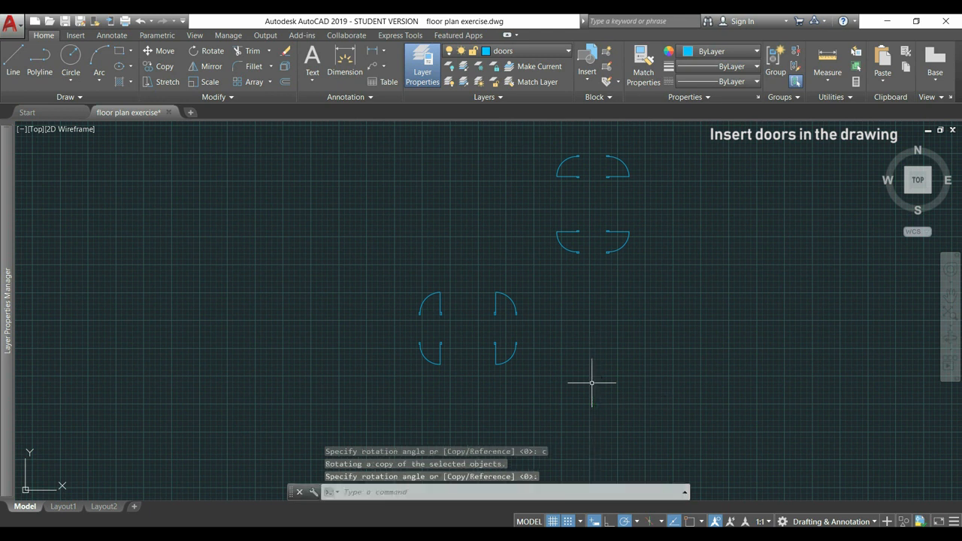
Step: Copy the unrotated north-west loose door by its east jamb's lower outer corner into the corridor's upper wall, just west of the north-east corner room's partition
{"action": "middle_click_drag", "start_coordinate": [684, 321], "coordinate": [534, 316]}
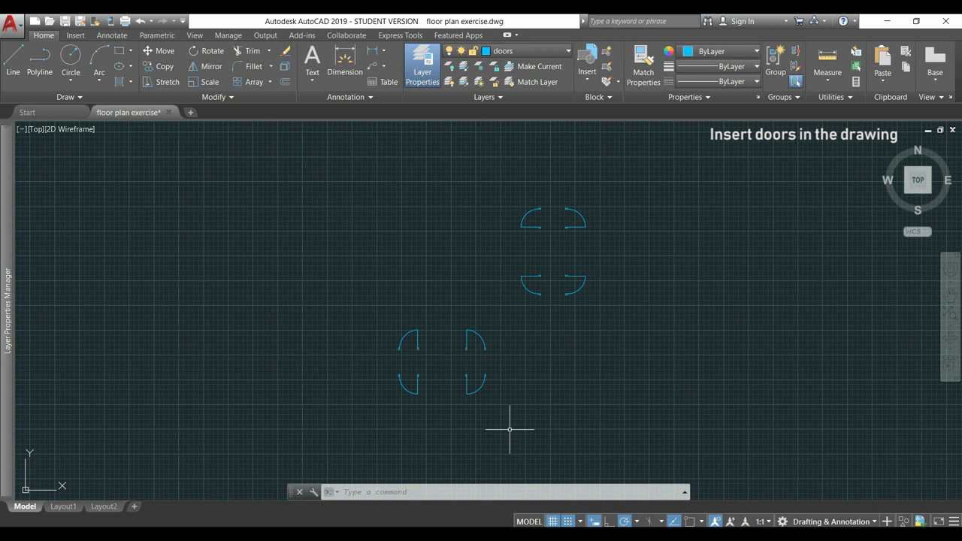
{"action": "scroll", "coordinate": [409, 363], "scroll_direction": "up", "scroll_amount": 5}
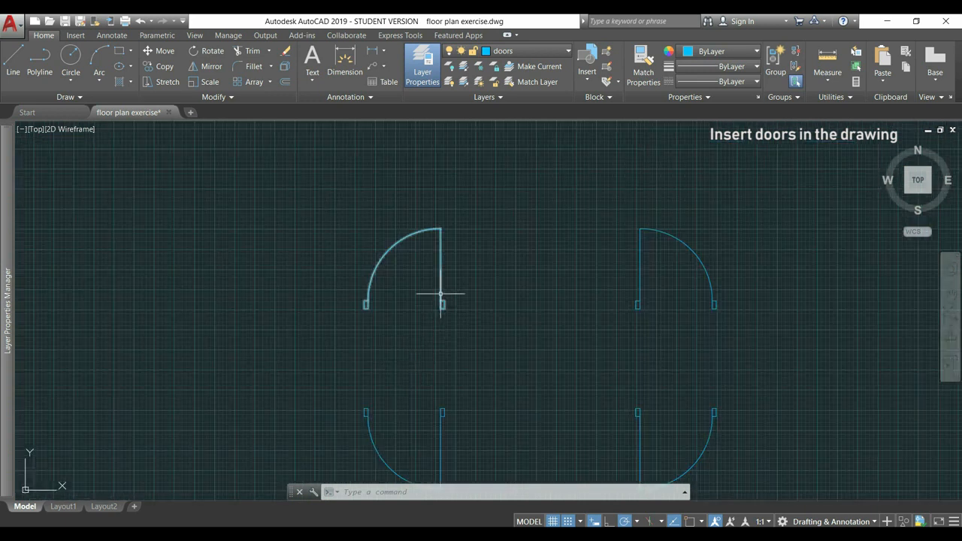
{"action": "key", "text": "Escape"}
{"action": "type", "text": "c"}
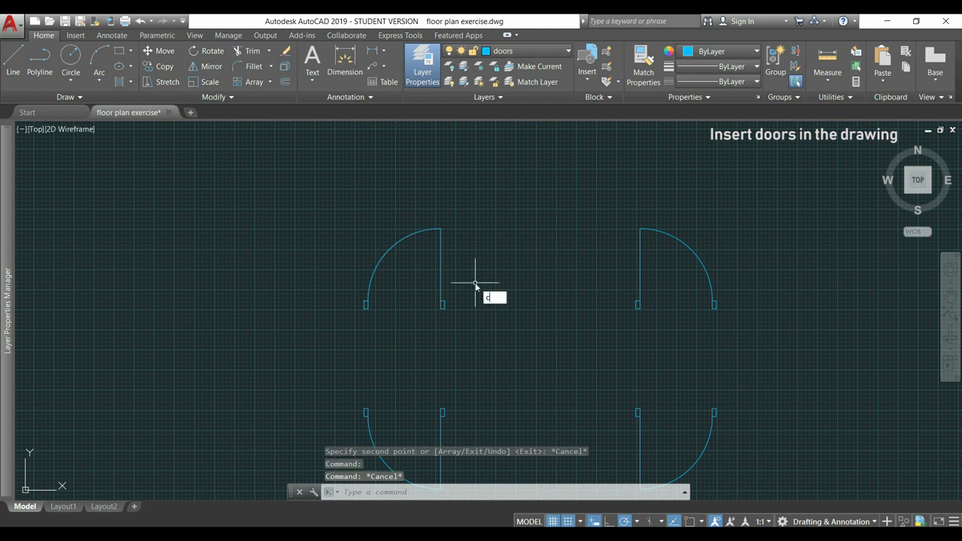
{"action": "type", "text": "t o"}
{"action": "key", "text": "Return"}
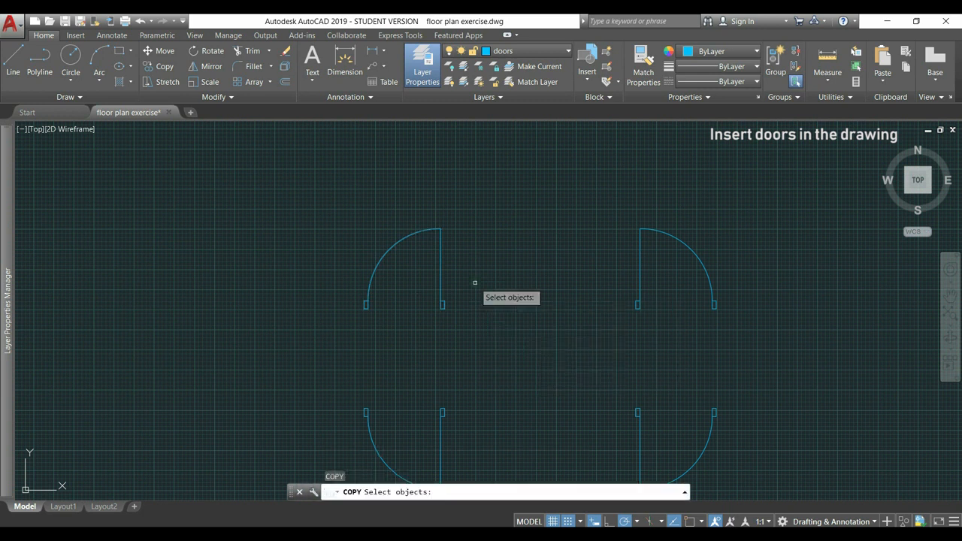
{"action": "left_click", "coordinate": [505, 330]}
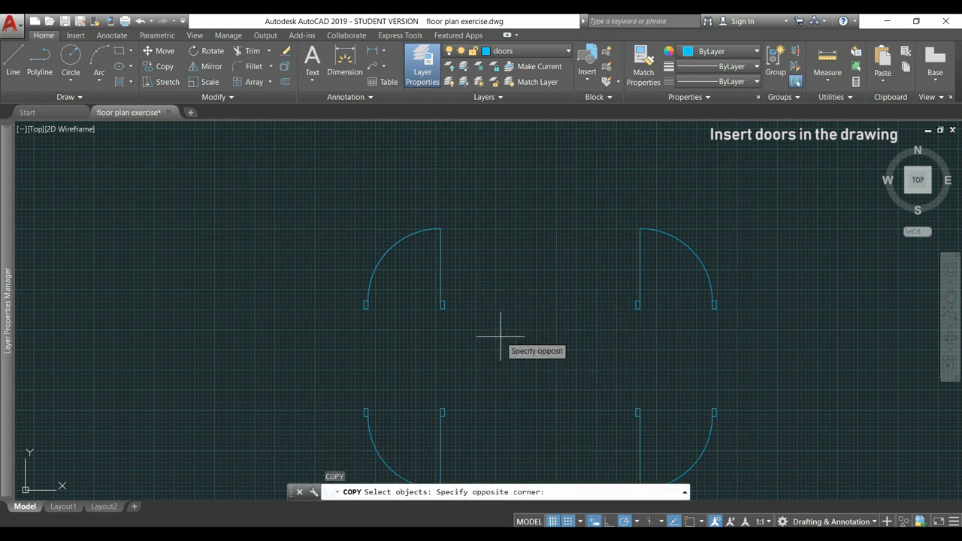
{"action": "left_click", "coordinate": [301, 198]}
{"action": "key", "text": "Return"}
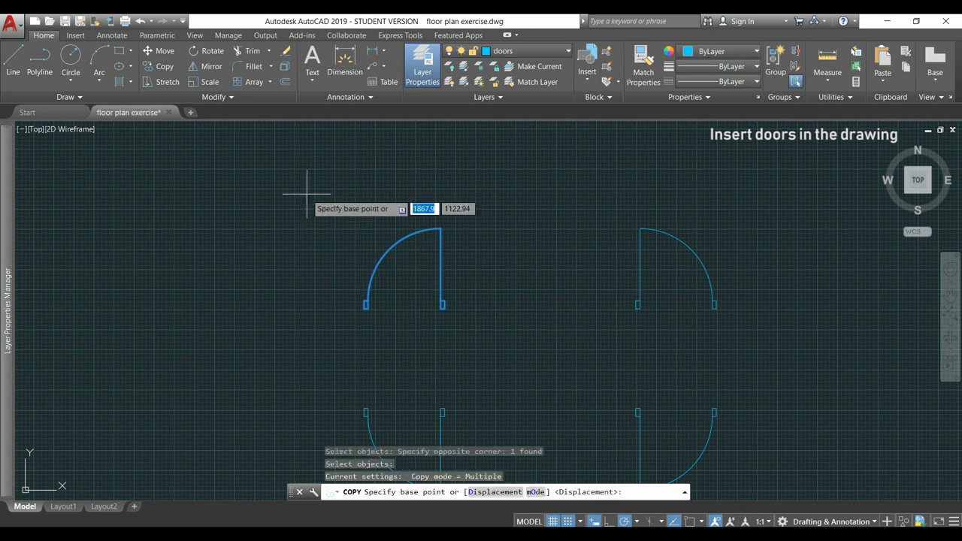
{"action": "scroll", "coordinate": [449, 308], "scroll_direction": "up", "scroll_amount": 8}
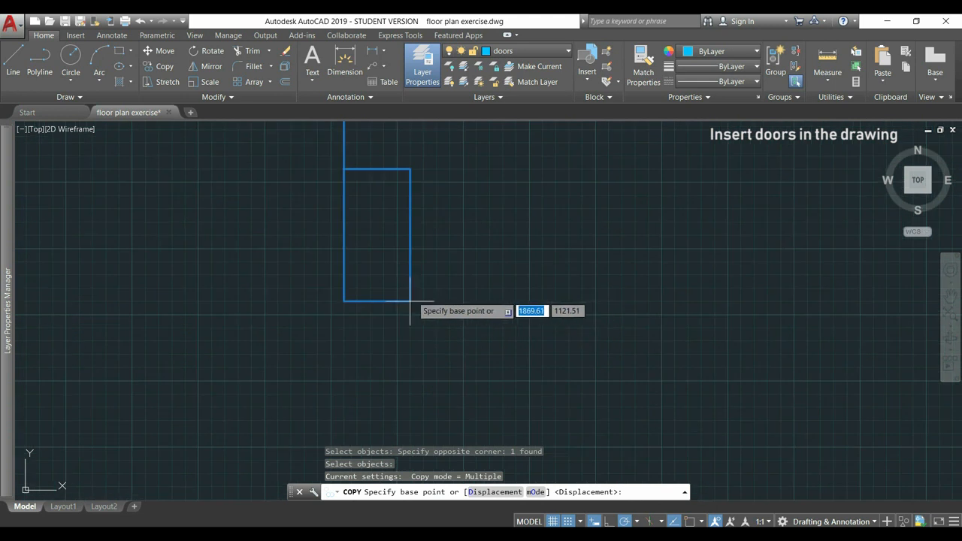
{"action": "scroll", "coordinate": [410, 301], "scroll_direction": "up", "scroll_amount": 2}
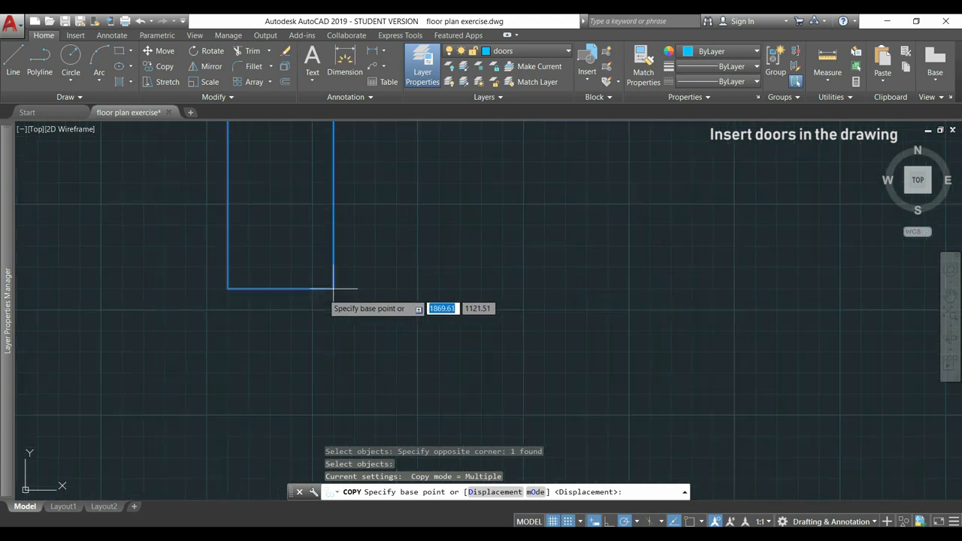
{"action": "left_click", "coordinate": [333, 287]}
{"action": "scroll", "coordinate": [339, 282], "scroll_direction": "down", "scroll_amount": 6}
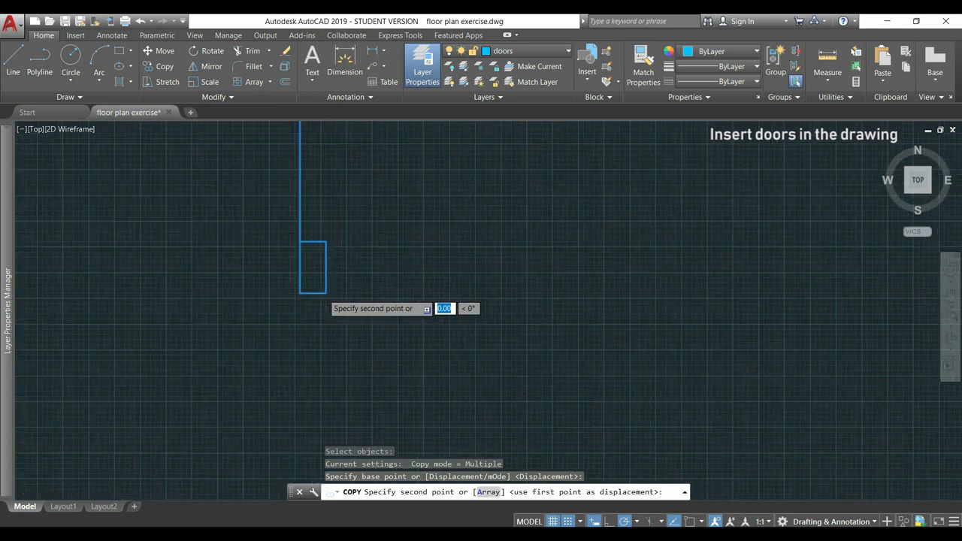
{"action": "scroll", "coordinate": [414, 312], "scroll_direction": "up", "scroll_amount": 5}
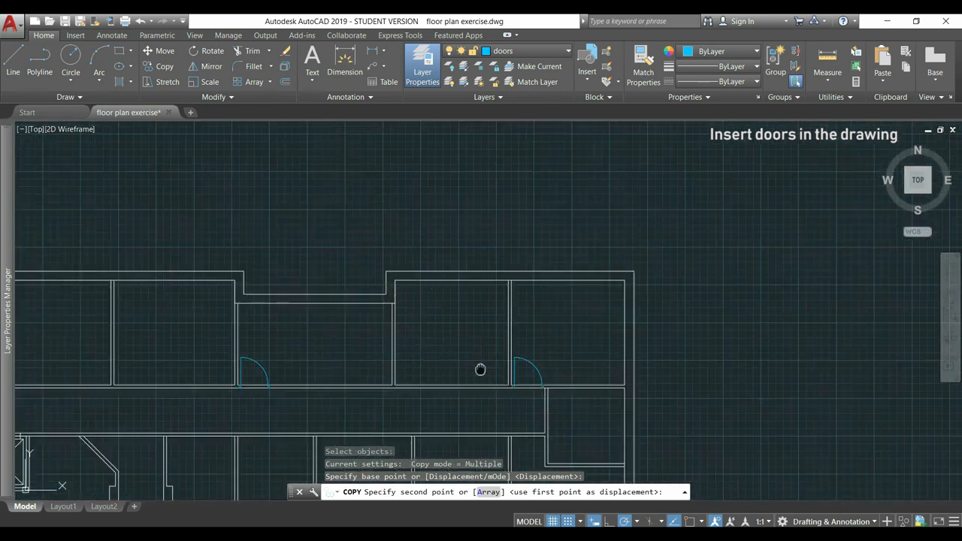
{"action": "scroll", "coordinate": [428, 312], "scroll_direction": "up", "scroll_amount": 5}
{"action": "scroll", "coordinate": [415, 299], "scroll_direction": "up", "scroll_amount": 5}
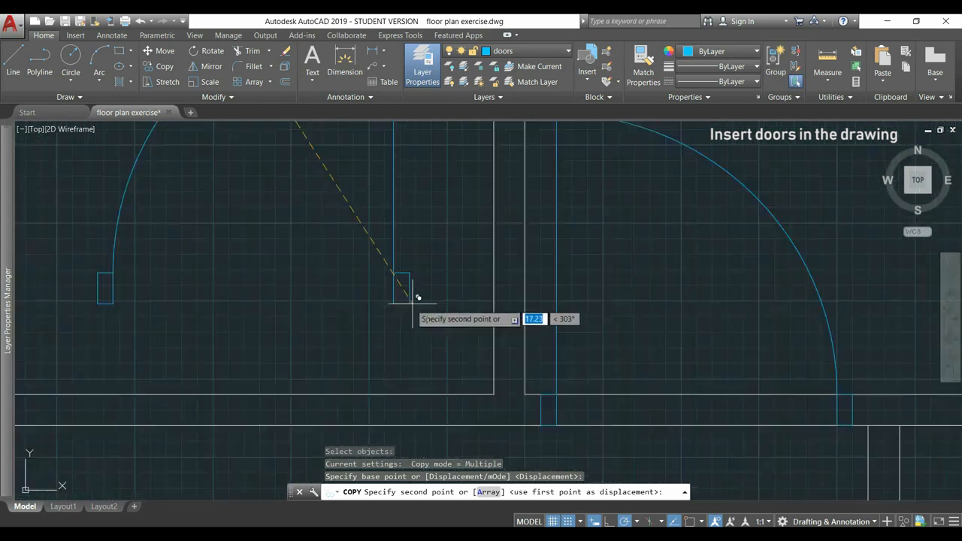
{"action": "scroll", "coordinate": [447, 316], "scroll_direction": "up", "scroll_amount": 4}
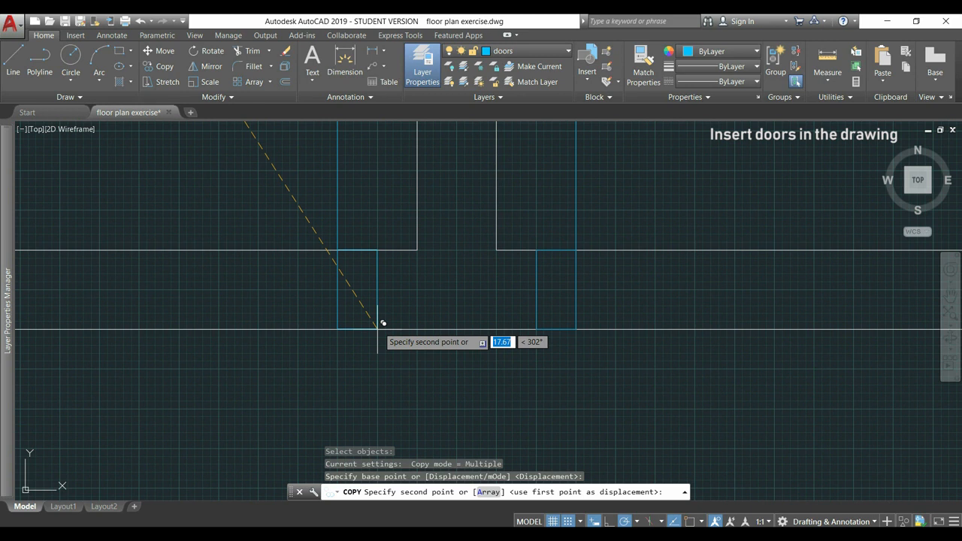
{"action": "left_click", "coordinate": [377, 328]}
Step: Place another copy of the same door in the corridor's upper wall, just west of the recessed middle room's west partition, and finish copying
{"action": "scroll", "coordinate": [375, 277], "scroll_direction": "down", "scroll_amount": 10}
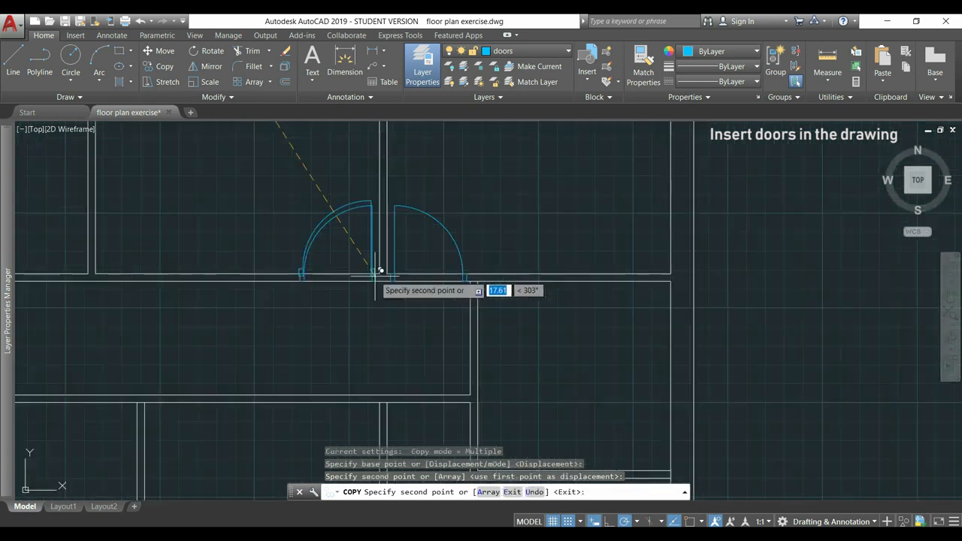
{"action": "scroll", "coordinate": [591, 308], "scroll_direction": "down", "scroll_amount": 2}
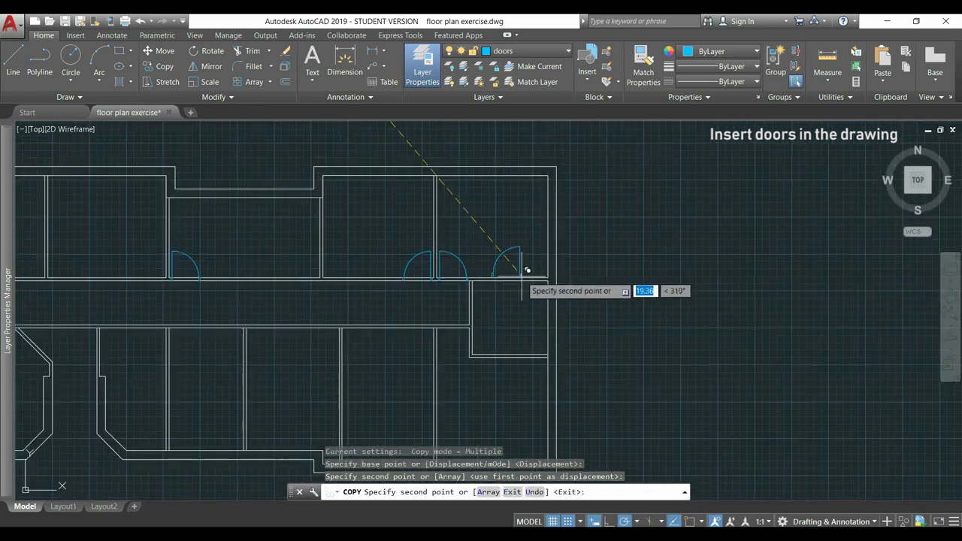
{"action": "middle_click_drag", "start_coordinate": [133, 275], "coordinate": [389, 283]}
{"action": "scroll", "coordinate": [387, 278], "scroll_direction": "up", "scroll_amount": 7}
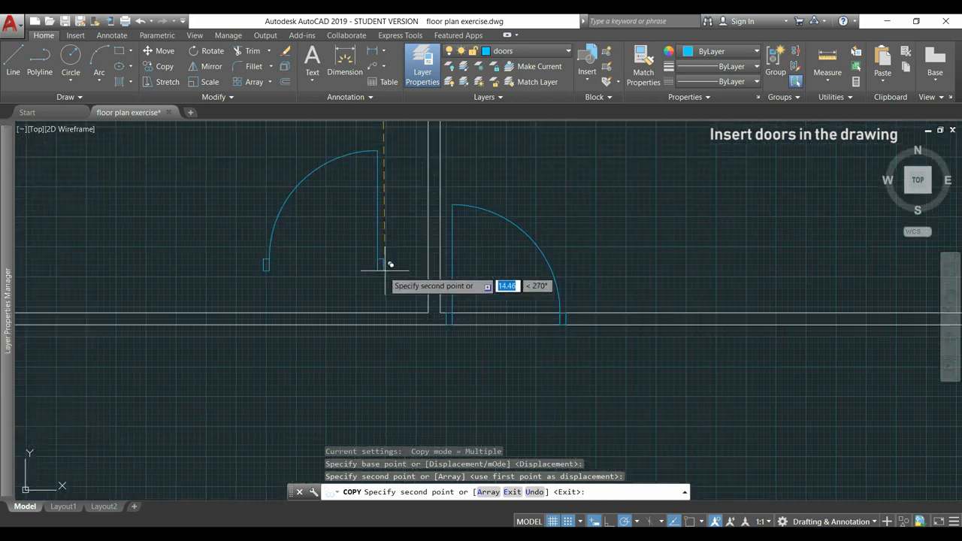
{"action": "scroll", "coordinate": [421, 331], "scroll_direction": "up", "scroll_amount": 2}
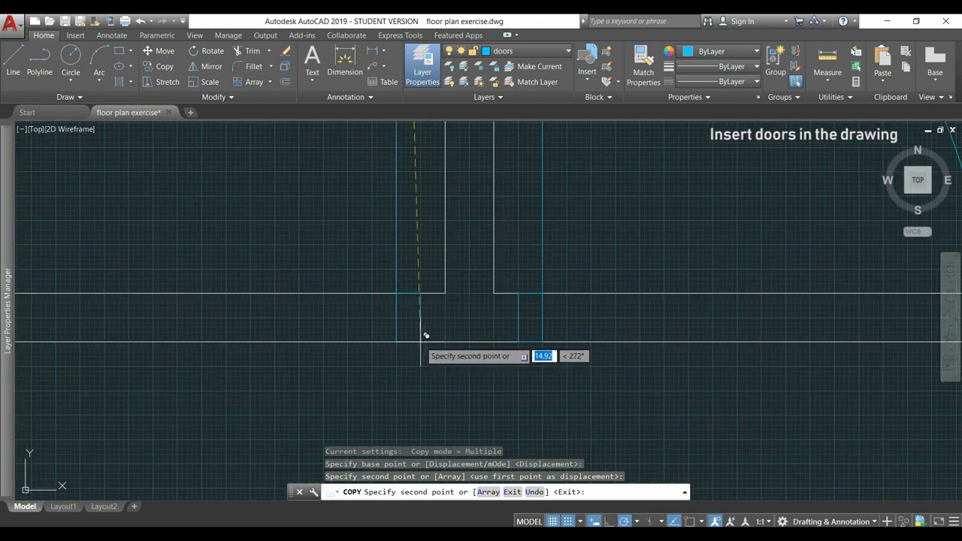
{"action": "left_click", "coordinate": [425, 335]}
{"action": "scroll", "coordinate": [423, 333], "scroll_direction": "down", "scroll_amount": 8}
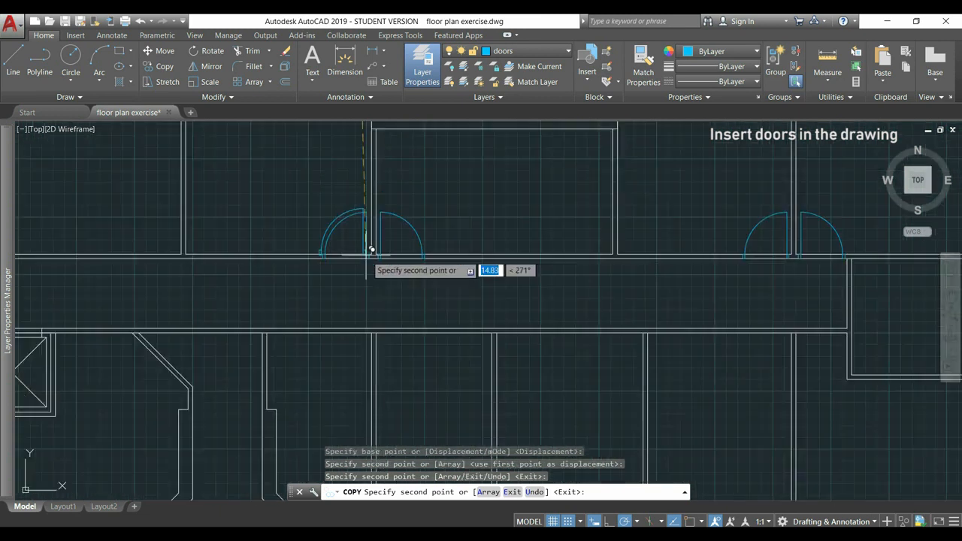
{"action": "scroll", "coordinate": [374, 254], "scroll_direction": "down", "scroll_amount": 2}
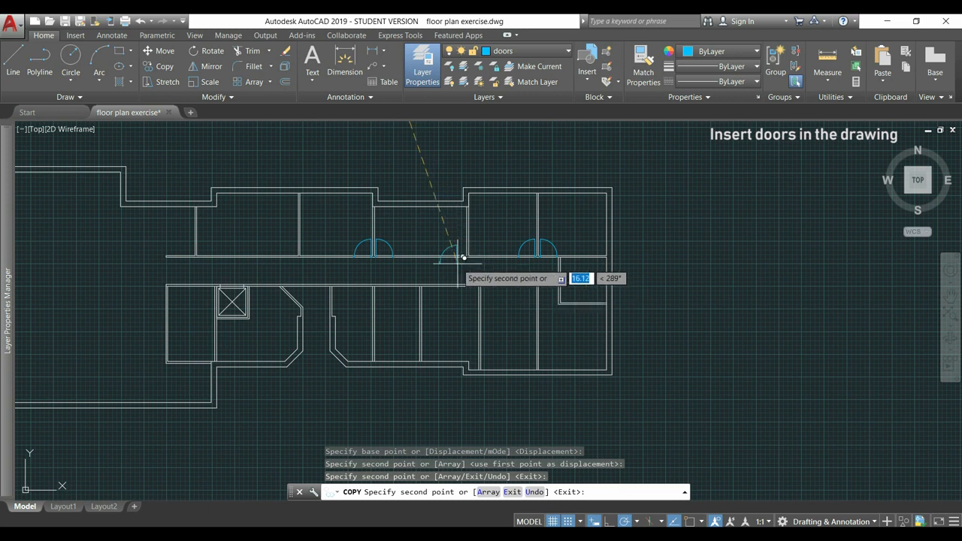
{"action": "key", "text": "Escape"}
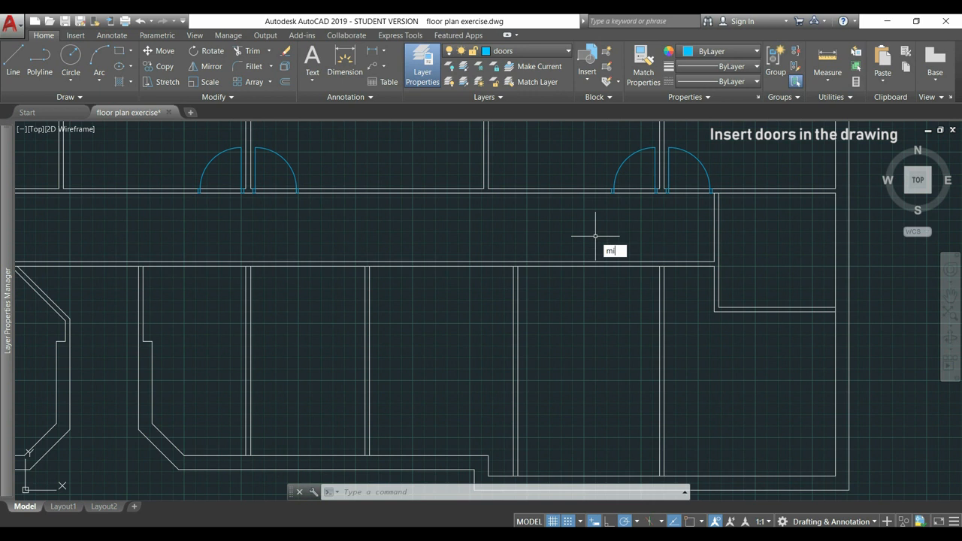
Step: Mirror the four corridor doors to the lower wall about a horizontal line from the east end wall's snapped midpoint, keeping the source doors
{"action": "key", "text": "Return"}
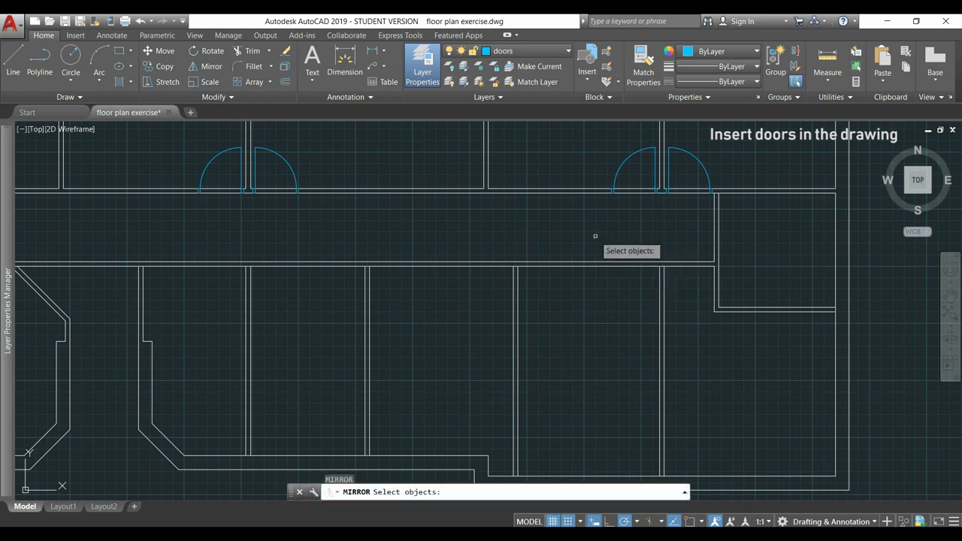
{"action": "left_click", "coordinate": [698, 154]}
{"action": "left_click", "coordinate": [630, 154]}
{"action": "left_click", "coordinate": [279, 145]}
{"action": "left_click", "coordinate": [279, 149]}
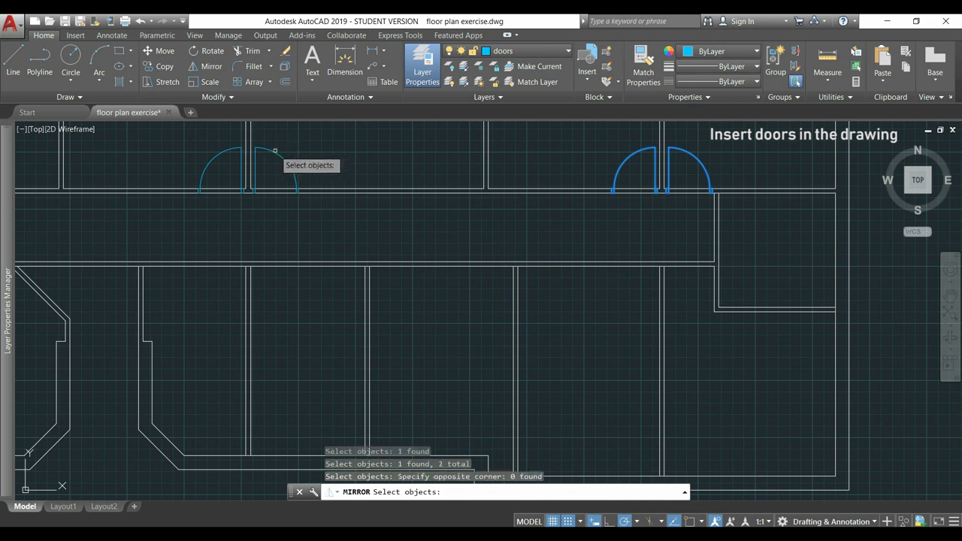
{"action": "left_click", "coordinate": [276, 156]}
{"action": "left_click", "coordinate": [218, 154]}
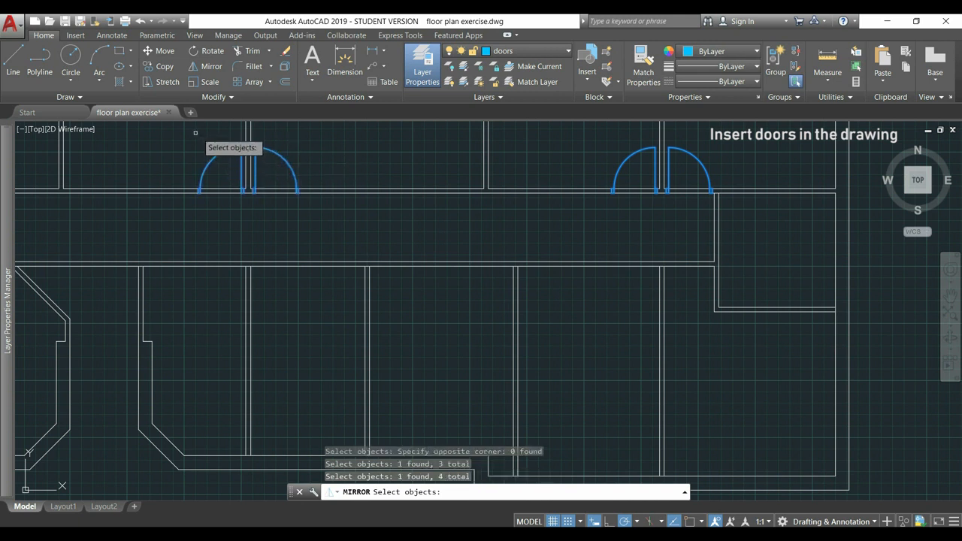
{"action": "key", "text": "Return"}
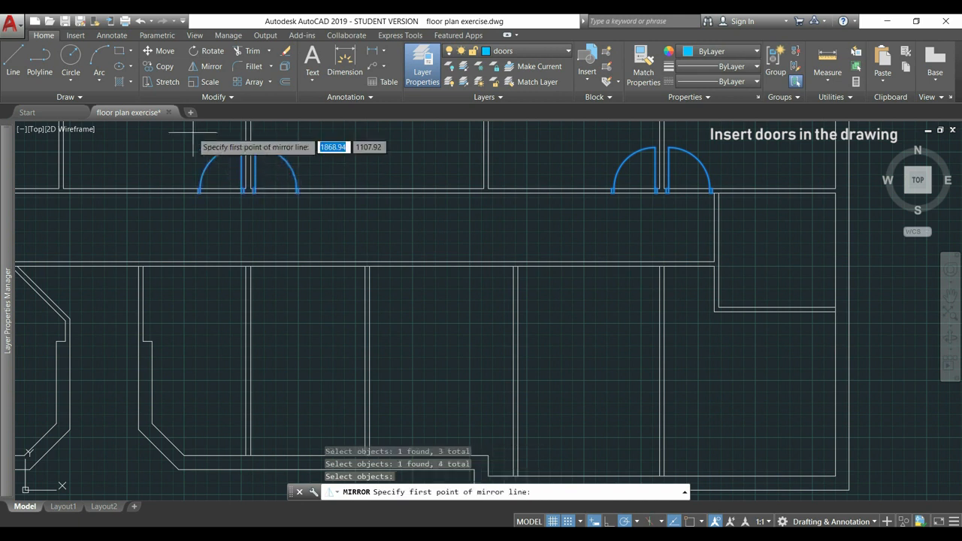
{"action": "middle_click_drag", "start_coordinate": [612, 226], "coordinate": [505, 251]}
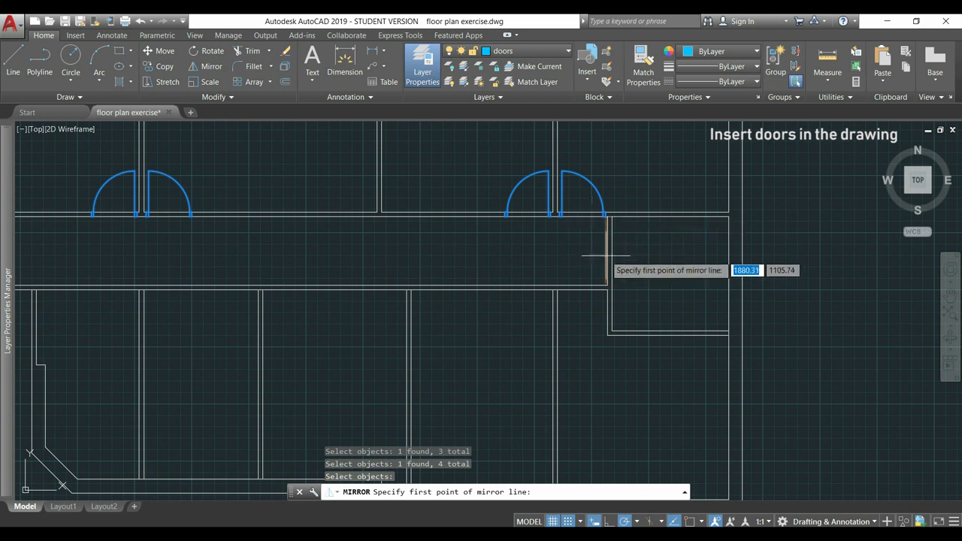
{"action": "scroll", "coordinate": [606, 255], "scroll_direction": "up", "scroll_amount": 5}
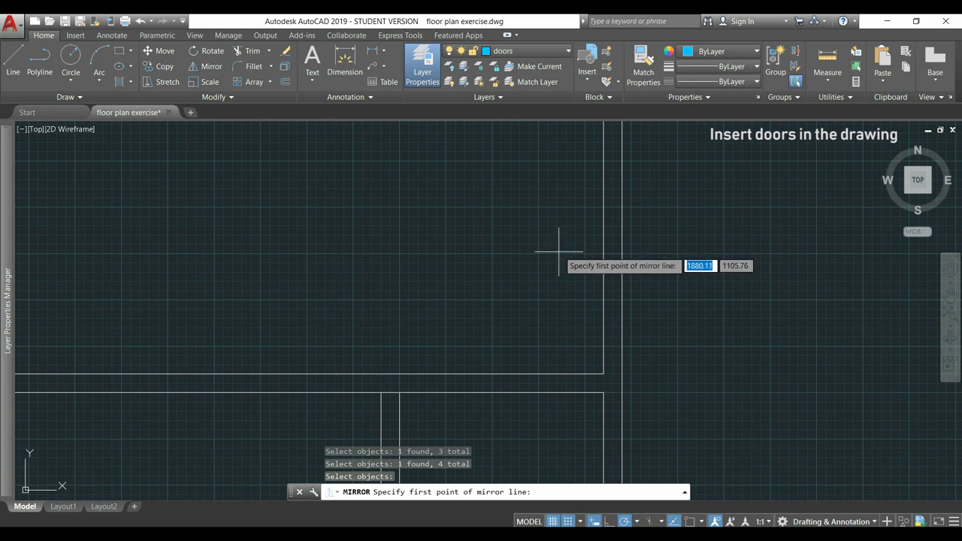
{"action": "left_click", "coordinate": [689, 521]}
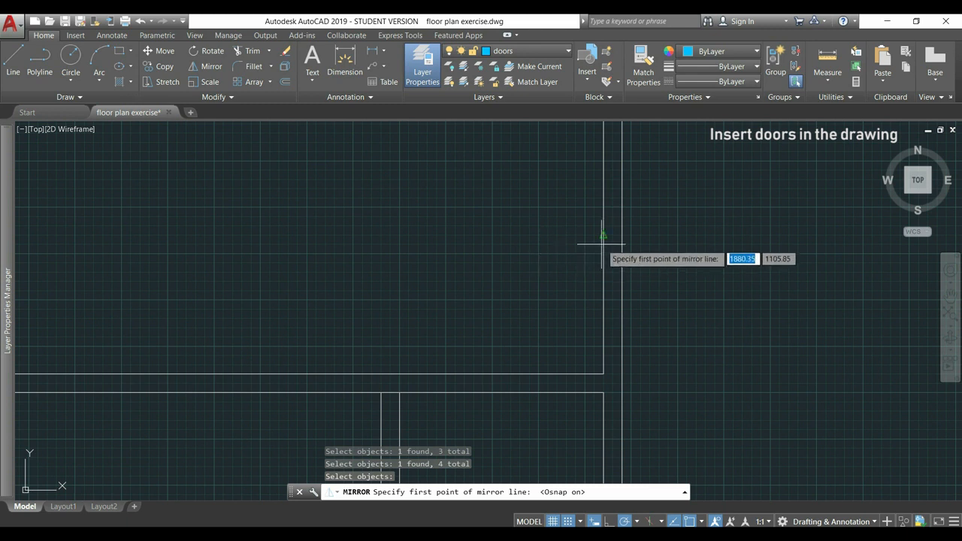
{"action": "scroll", "coordinate": [603, 244], "scroll_direction": "down", "scroll_amount": 2}
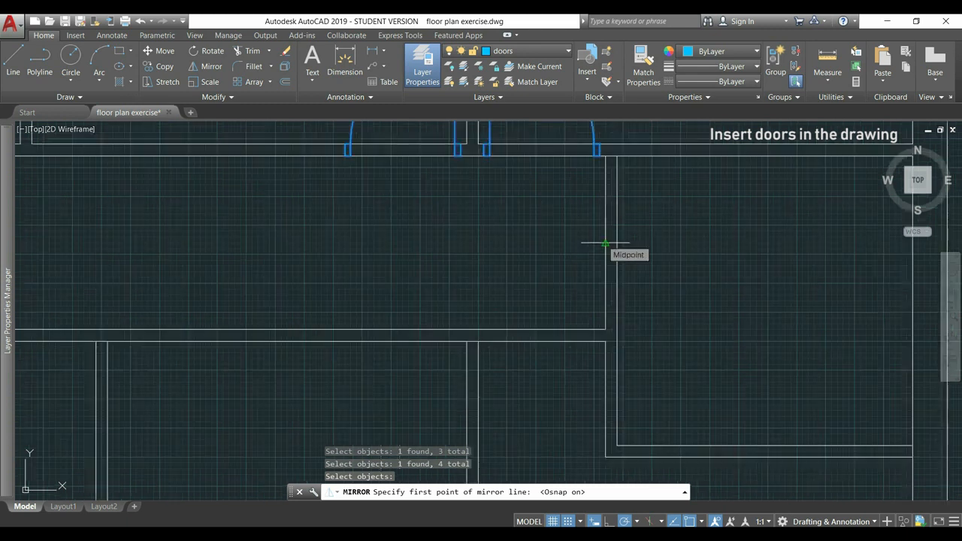
{"action": "left_click", "coordinate": [606, 243]}
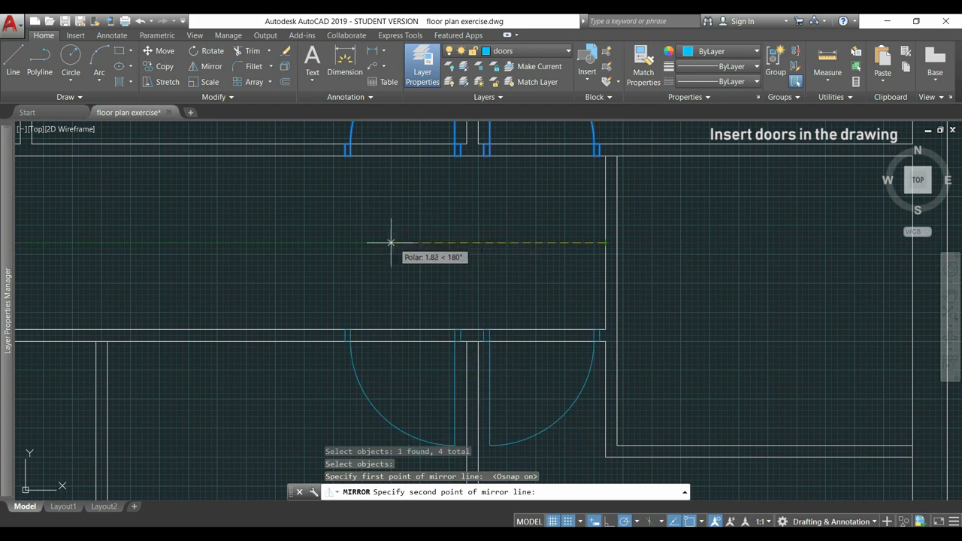
{"action": "scroll", "coordinate": [386, 242], "scroll_direction": "down", "scroll_amount": 2}
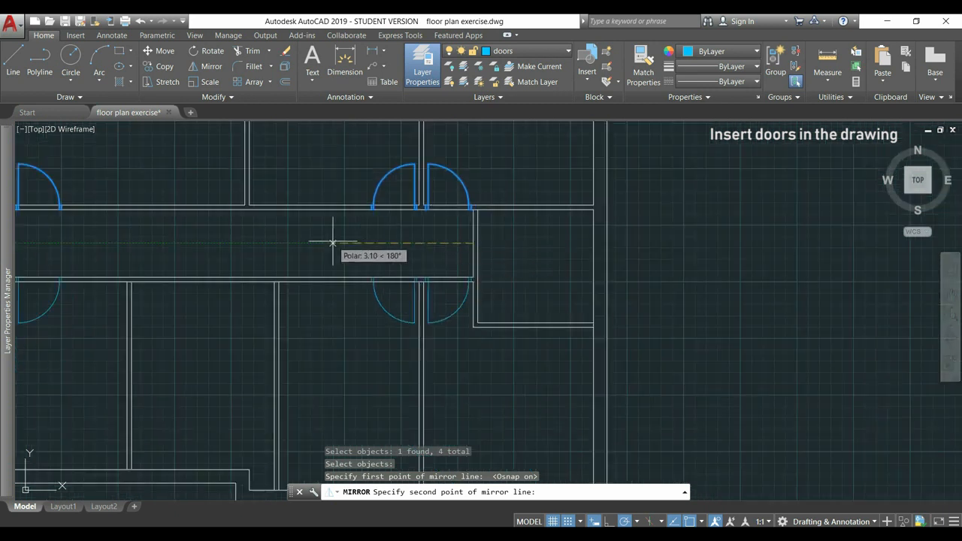
{"action": "left_click", "coordinate": [333, 243]}
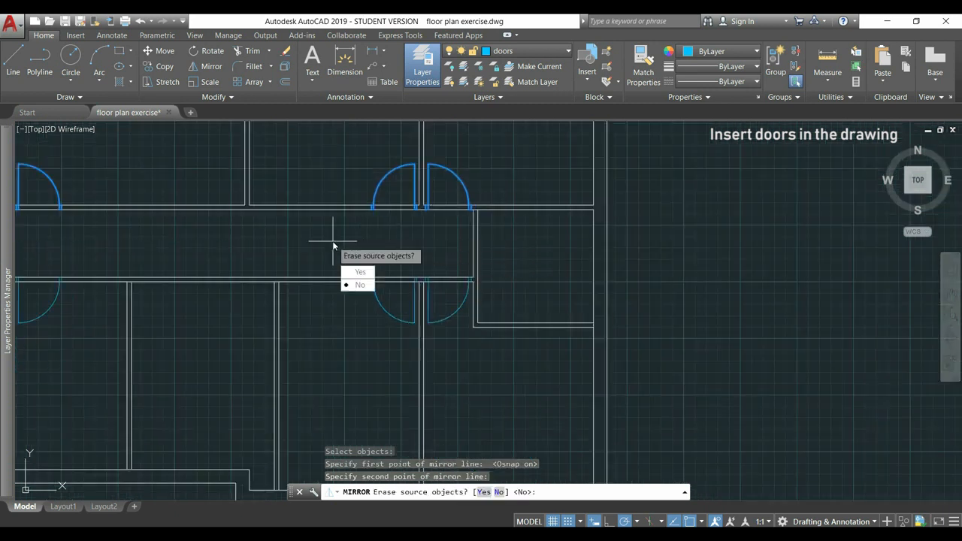
{"action": "key", "text": "Return"}
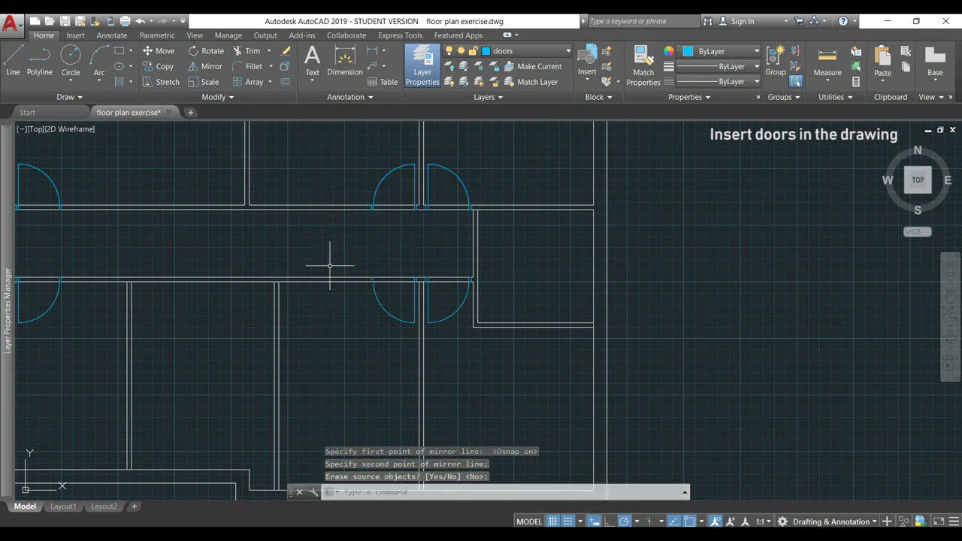
{"action": "middle_click_drag", "start_coordinate": [277, 246], "coordinate": [563, 300]}
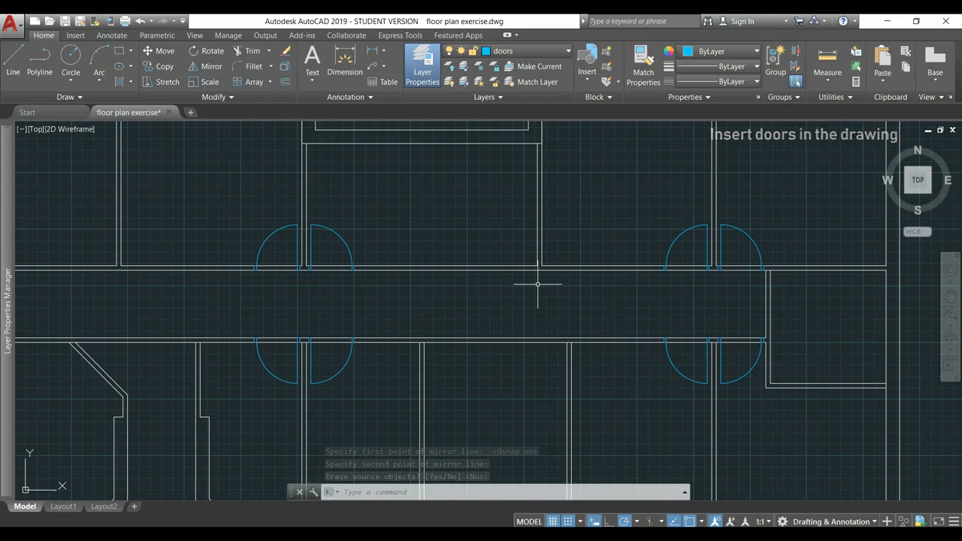
{"action": "scroll", "coordinate": [540, 282], "scroll_direction": "down", "scroll_amount": 2}
{"action": "scroll", "coordinate": [543, 280], "scroll_direction": "down", "scroll_amount": 1}
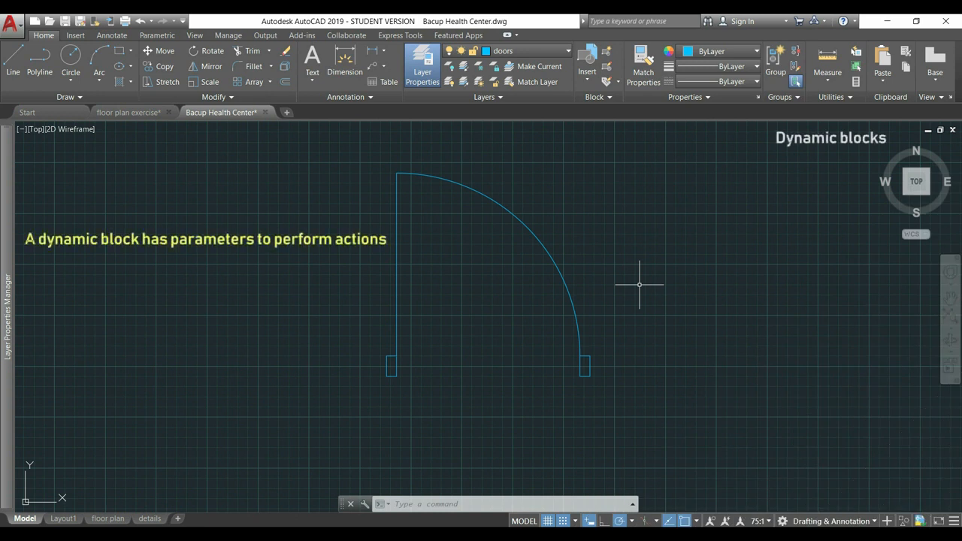
Step: In the Bacup Health Center drawing, flip the dynamic door block side to side and across its opening
{"action": "left_click", "coordinate": [587, 281]}
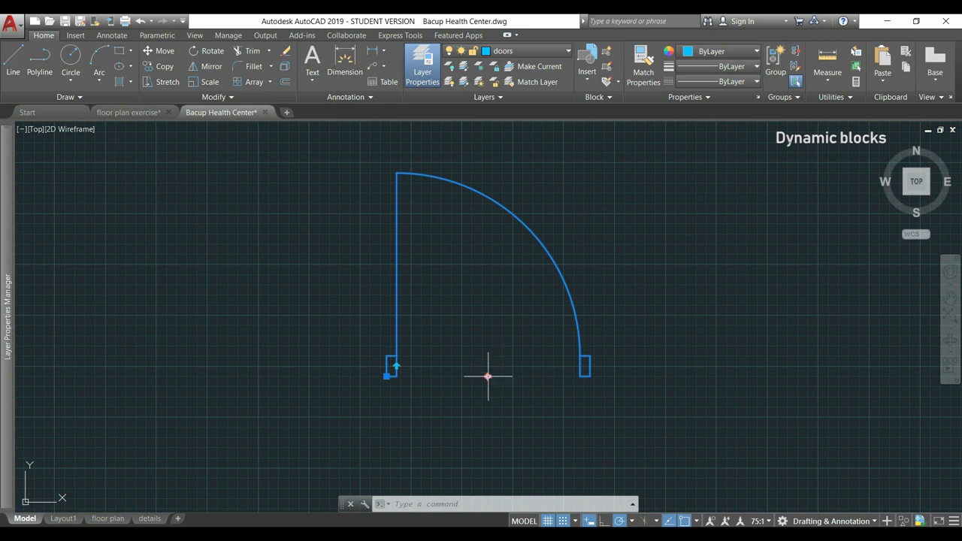
{"action": "left_click", "coordinate": [488, 375]}
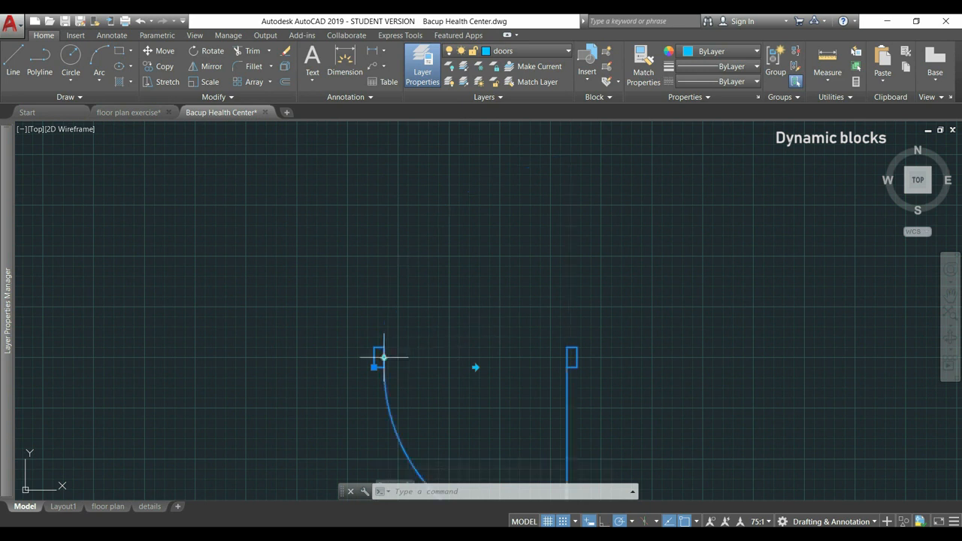
{"action": "left_click", "coordinate": [384, 358]}
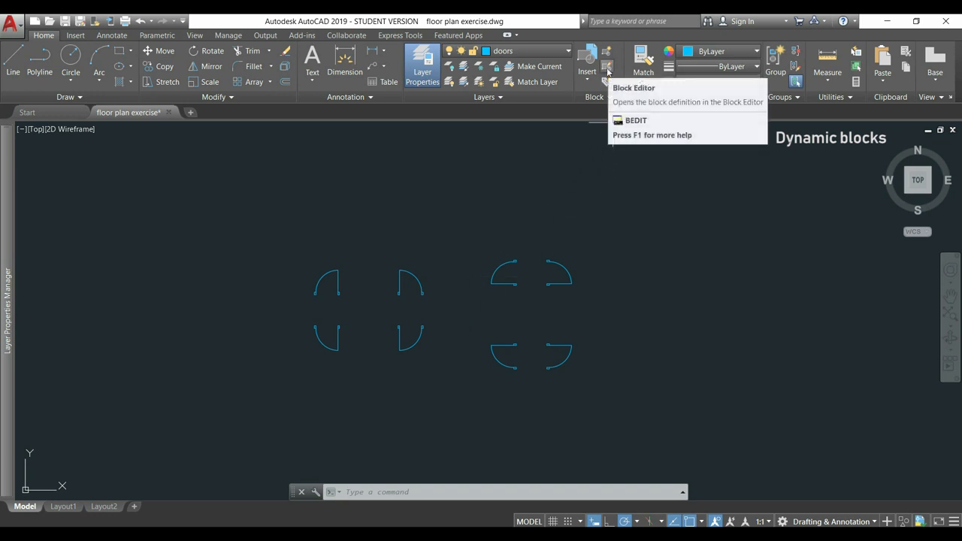
Step: Open the door standard block definition from the floor plan exercise drawing in the Block Editor
{"action": "left_click", "coordinate": [608, 71]}
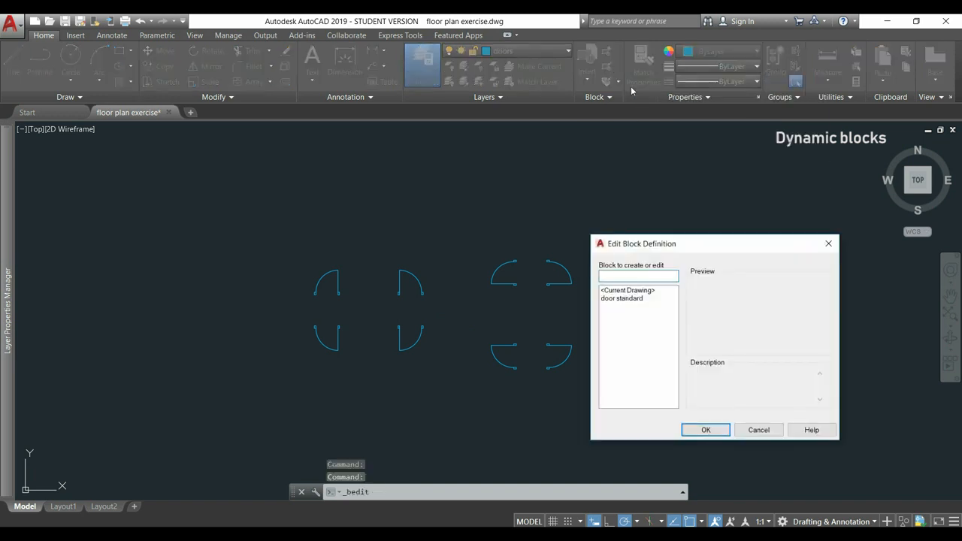
{"action": "left_click_drag", "start_coordinate": [718, 244], "coordinate": [716, 205]}
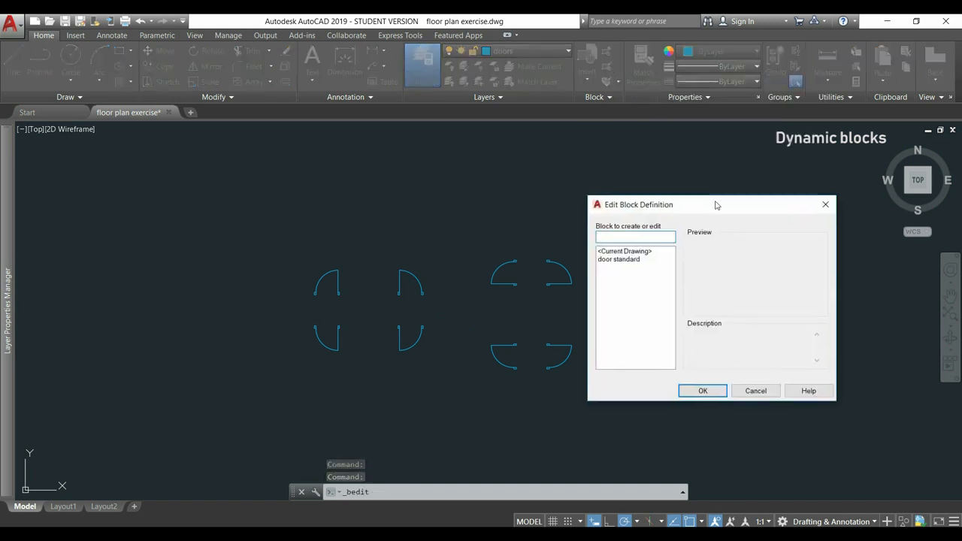
{"action": "left_click", "coordinate": [621, 260]}
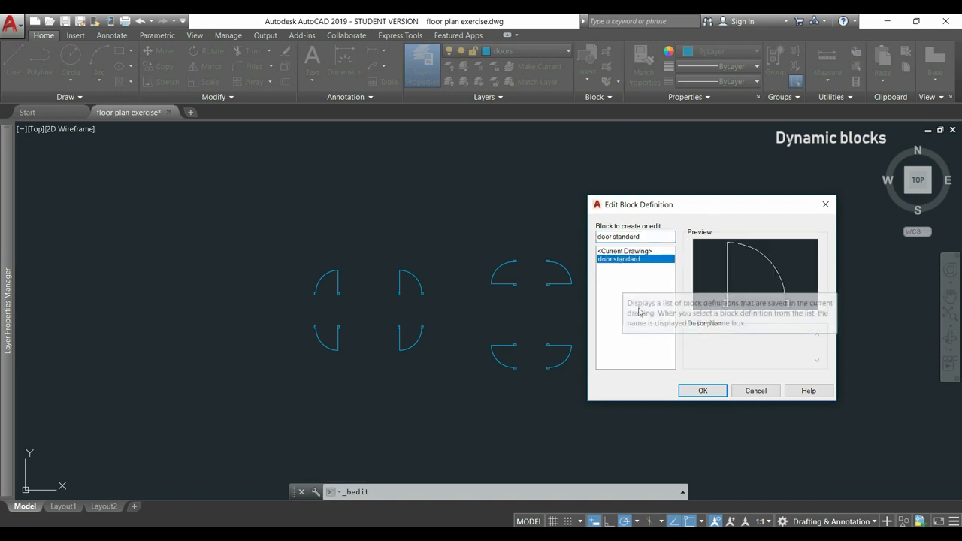
{"action": "left_click", "coordinate": [703, 391]}
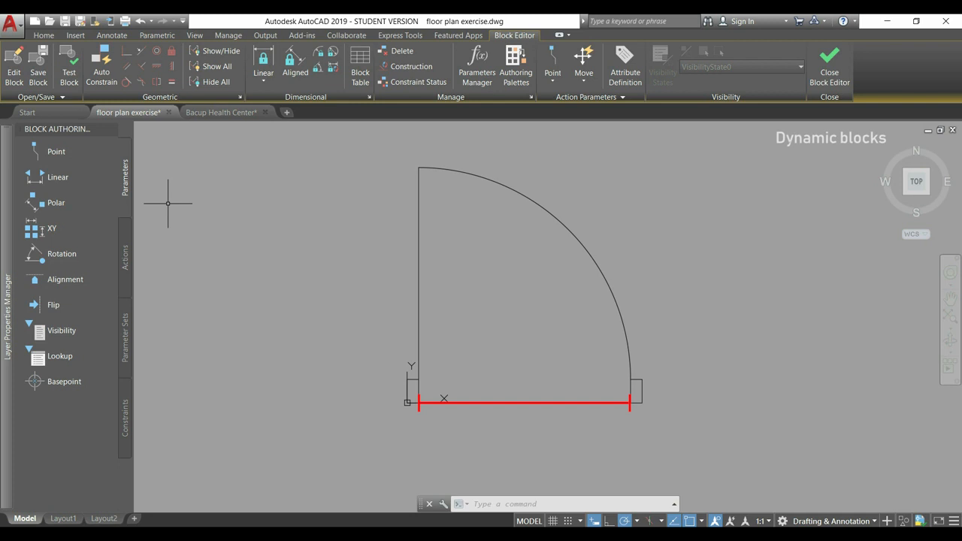
Step: Draw a horizontal line across the door opening between the lower inner corners of the two jambs
{"action": "type", "text": "L"}
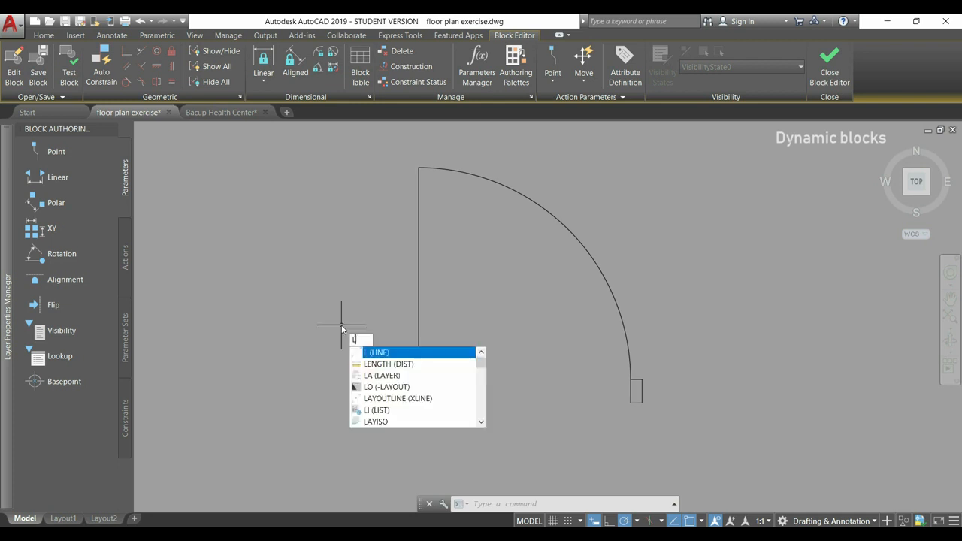
{"action": "key", "text": "Return"}
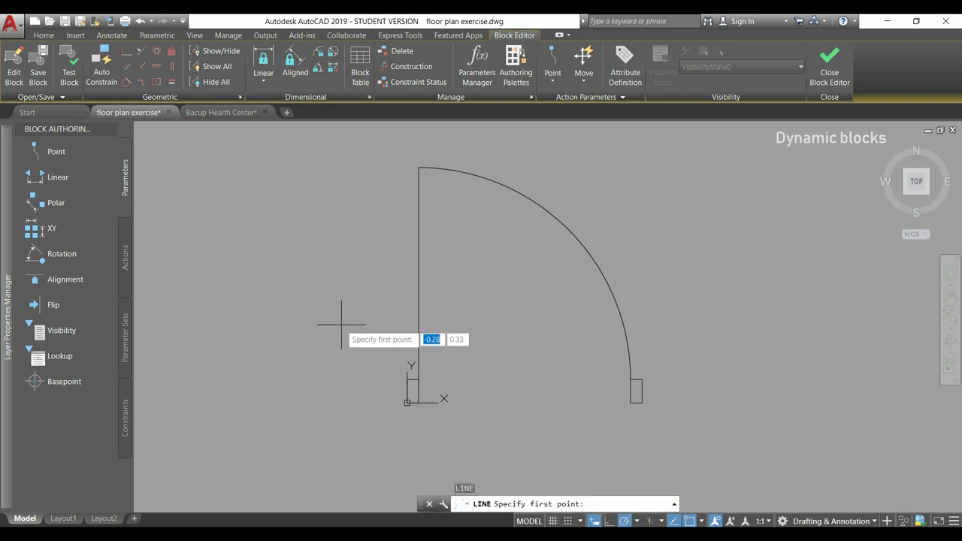
{"action": "left_click", "coordinate": [419, 403]}
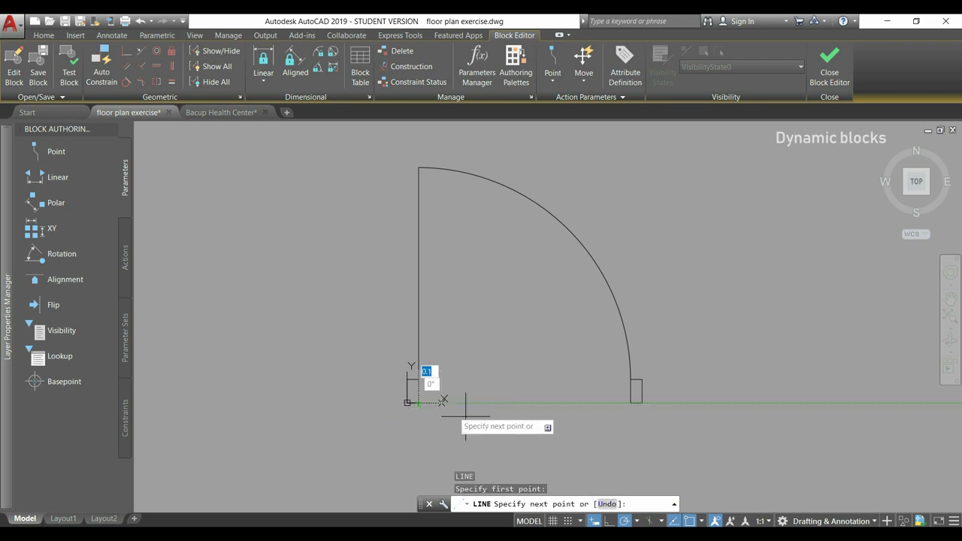
{"action": "left_click", "coordinate": [629, 403]}
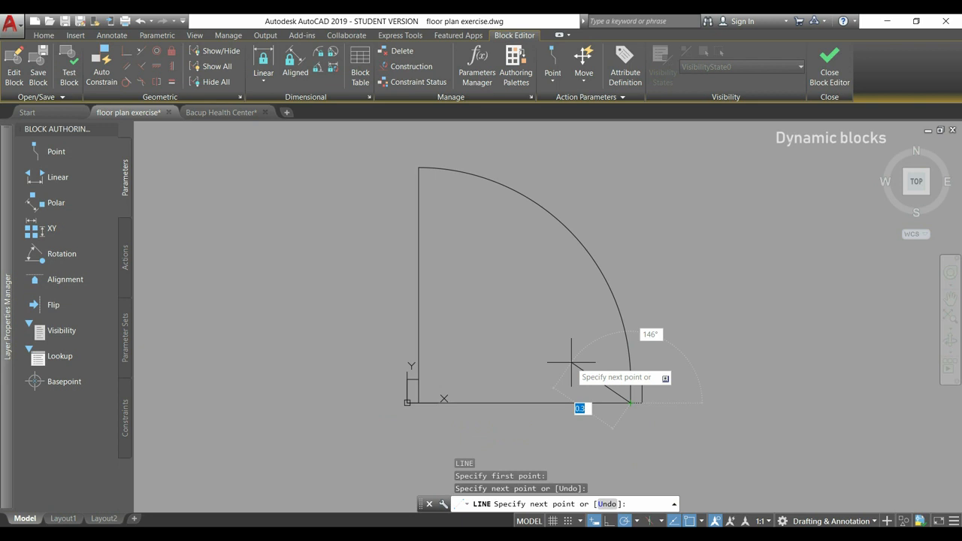
{"action": "key", "text": "Escape"}
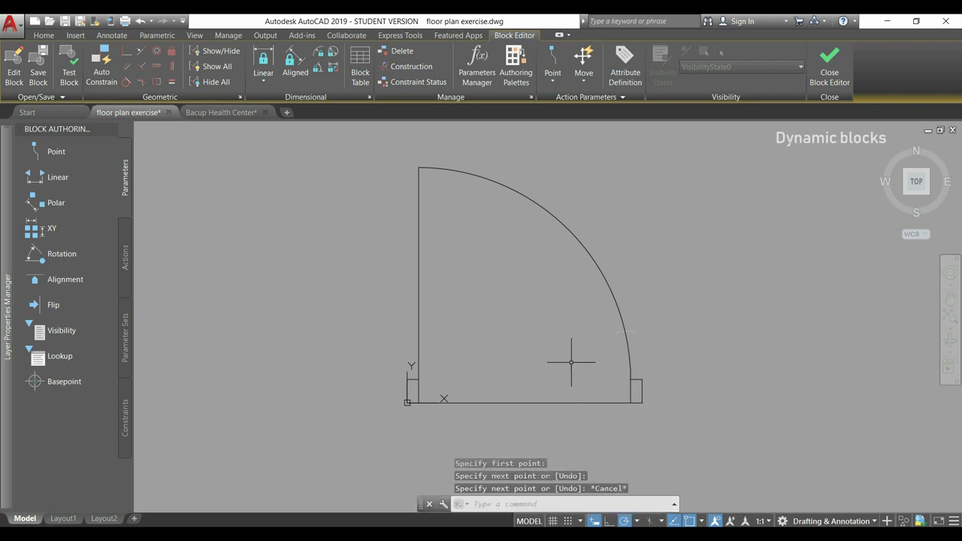
Step: Add a Flip parameter with a vertical reflection line through the opening line's midpoint, placing its label just above and east of the midpoint
{"action": "left_click", "coordinate": [52, 305]}
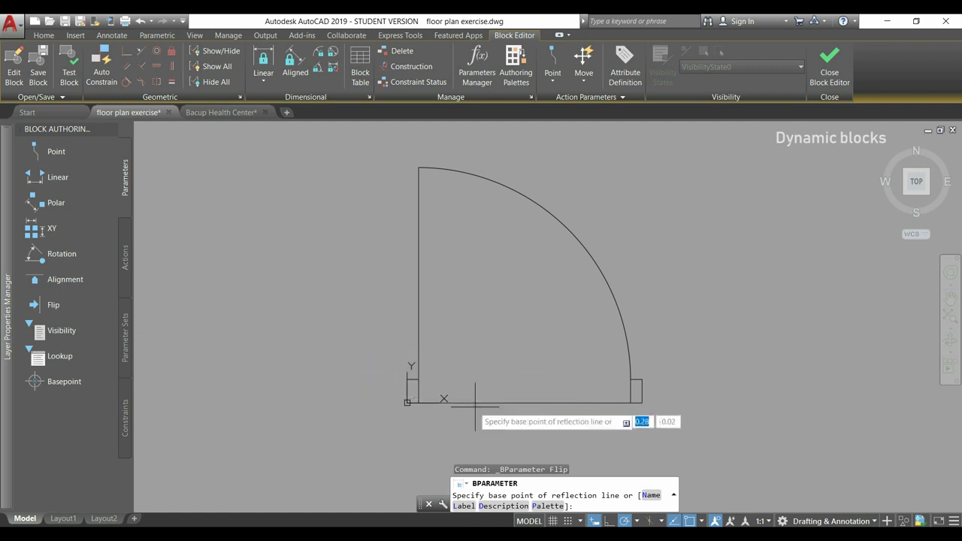
{"action": "left_click", "coordinate": [525, 402]}
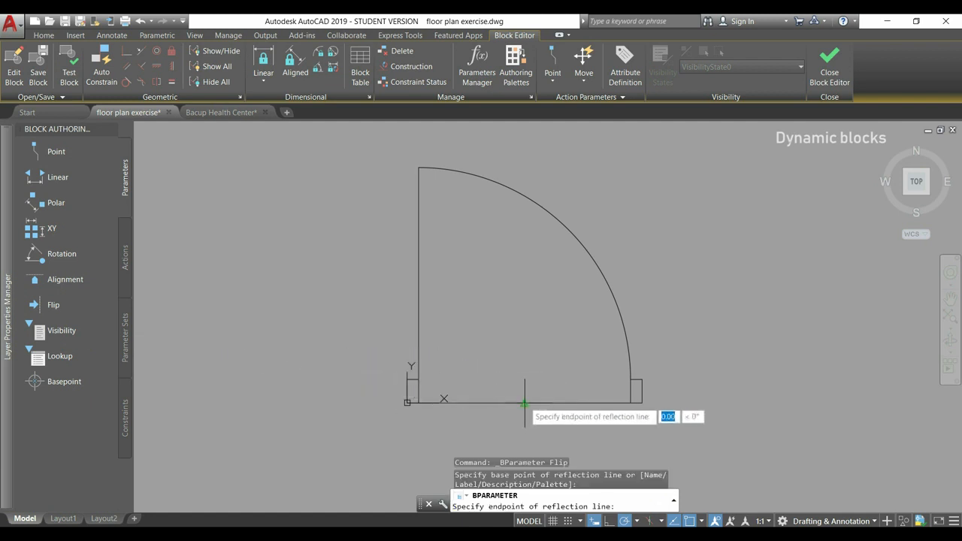
{"action": "left_click", "coordinate": [523, 359]}
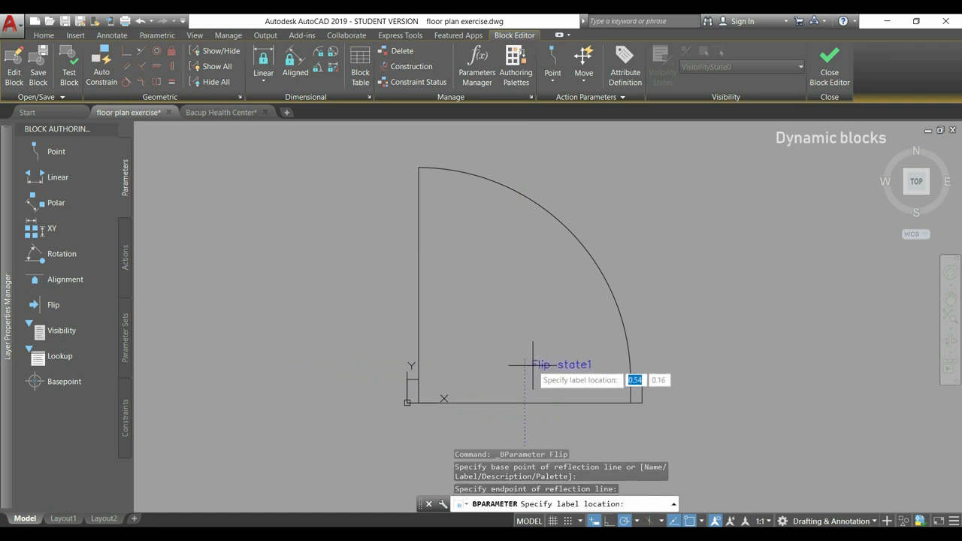
{"action": "left_click", "coordinate": [533, 366]}
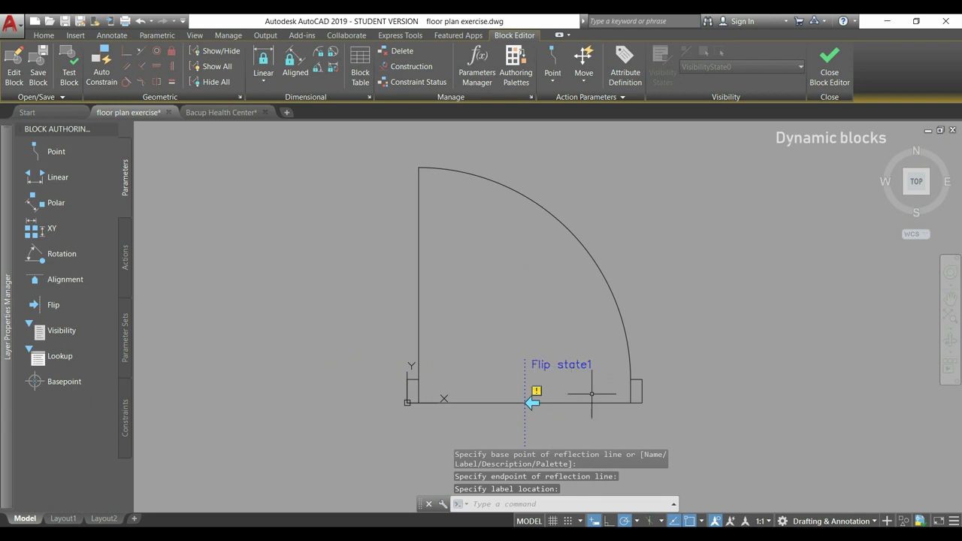
Step: Assign a flip action to the Flip state1 parameter, applying it to the door leaf, swing arc, both jambs and the parameter
{"action": "middle_click_drag", "start_coordinate": [575, 387], "coordinate": [539, 361]}
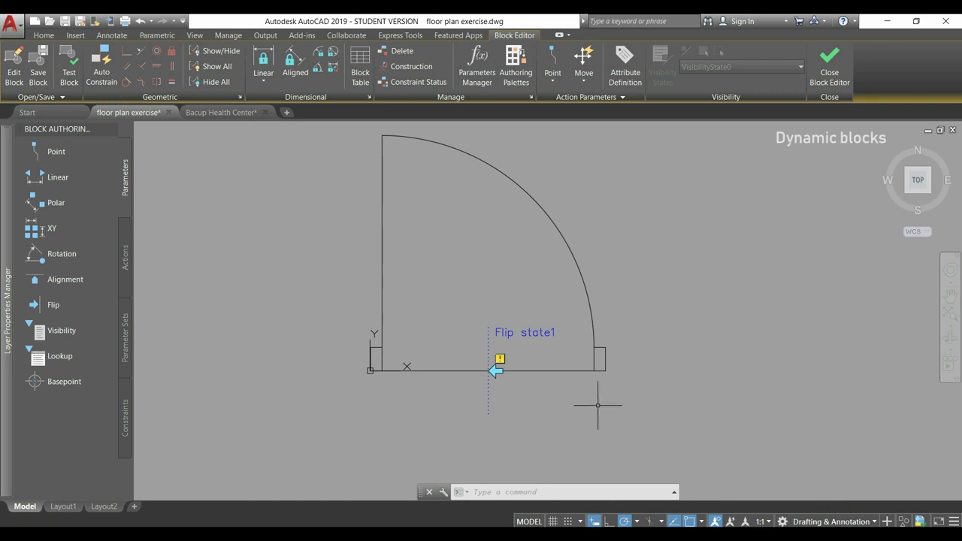
{"action": "double_click", "coordinate": [500, 359]}
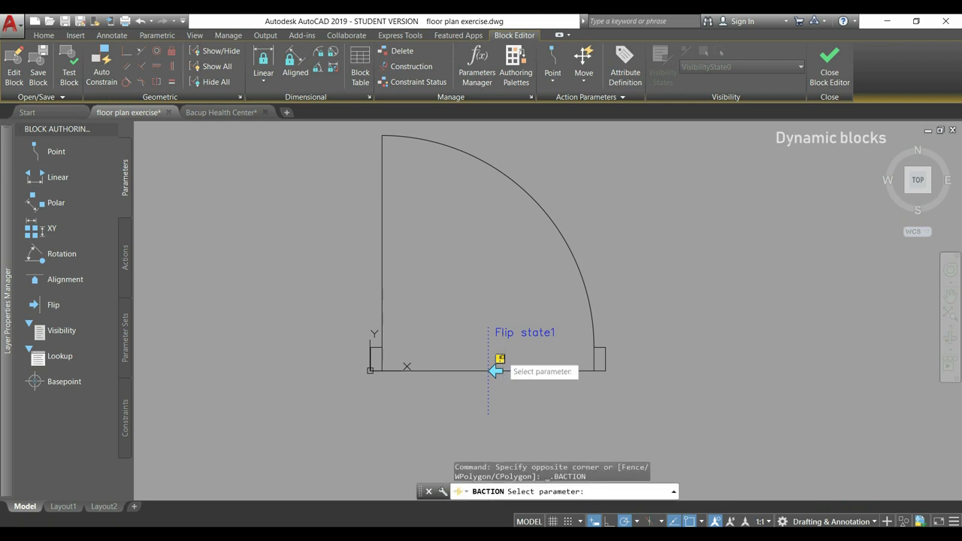
{"action": "left_click", "coordinate": [524, 333]}
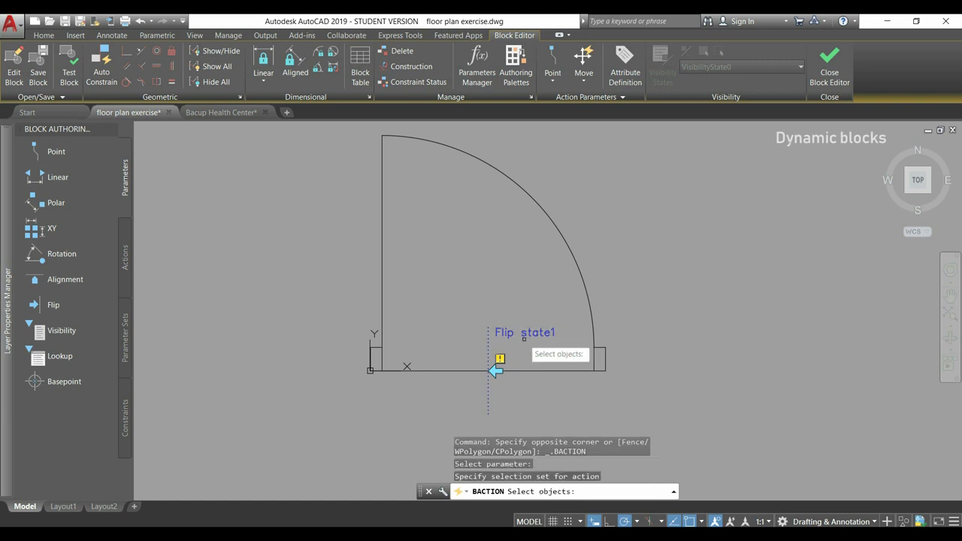
{"action": "left_click", "coordinate": [651, 358]}
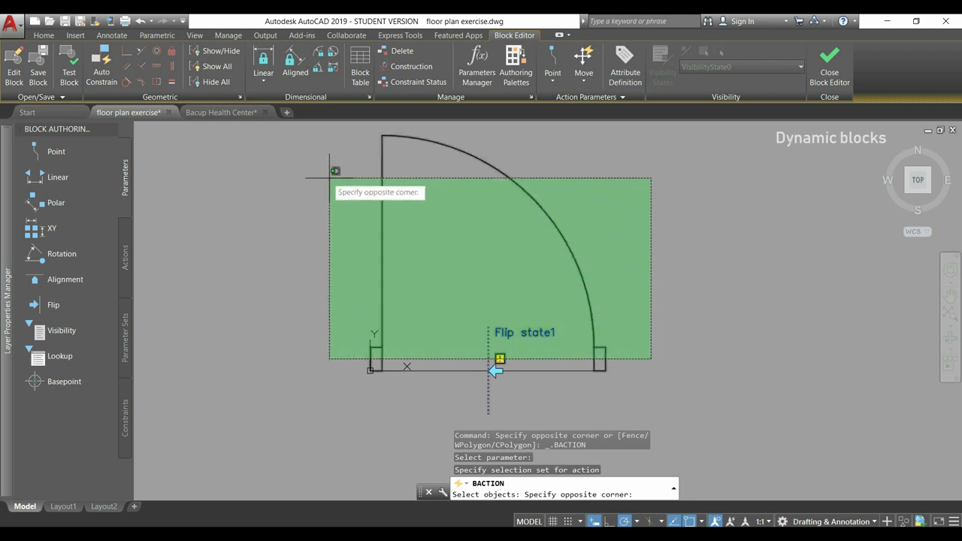
{"action": "left_click", "coordinate": [546, 148]}
{"action": "left_click", "coordinate": [382, 362]}
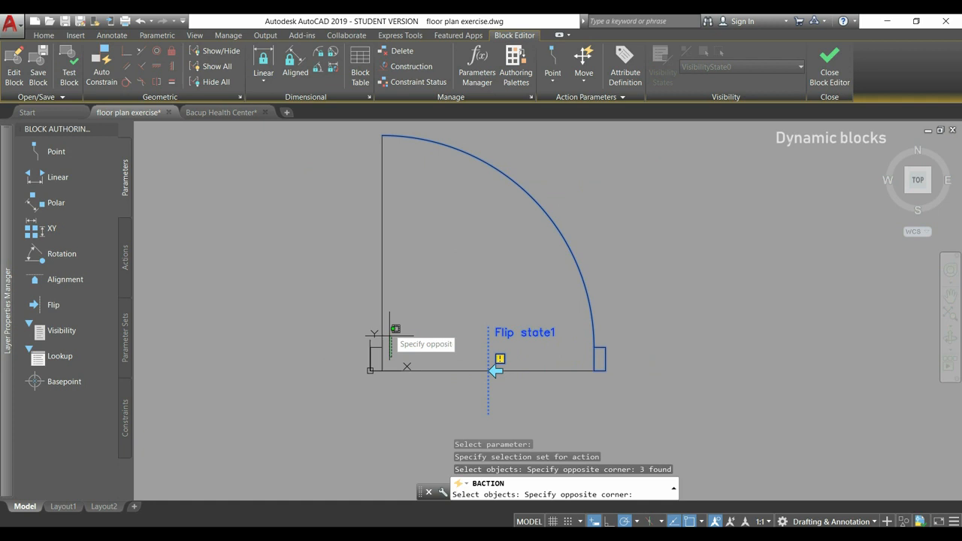
{"action": "left_click", "coordinate": [310, 182]}
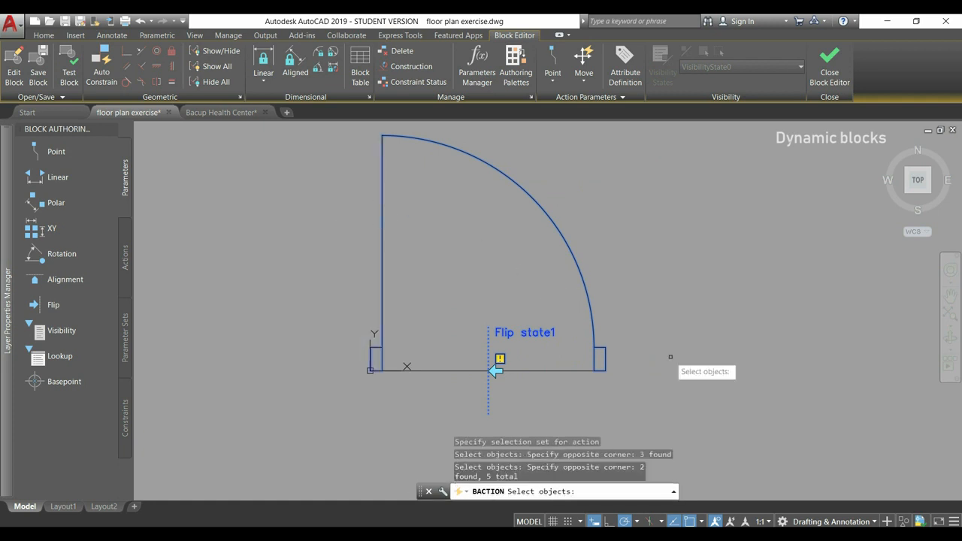
{"action": "key", "text": "Return"}
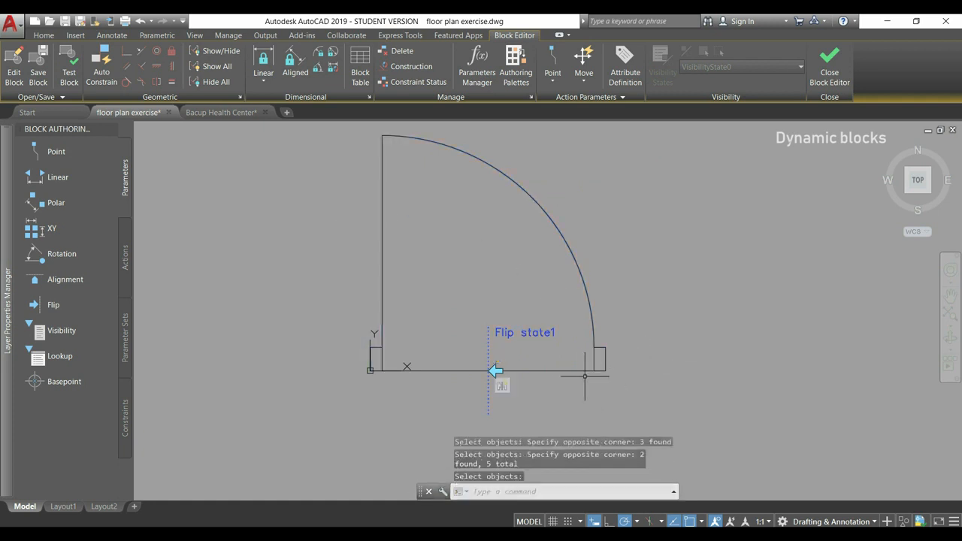
Step: Delete the horizontal line across the door opening, then save the block's parameter changes and close the Block Editor
{"action": "left_click", "coordinate": [567, 370]}
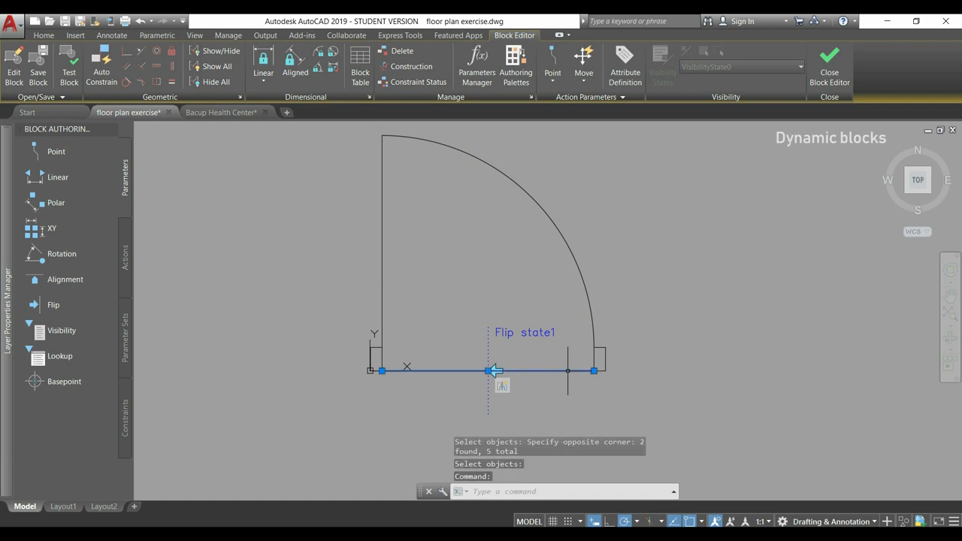
{"action": "key", "text": "Delete"}
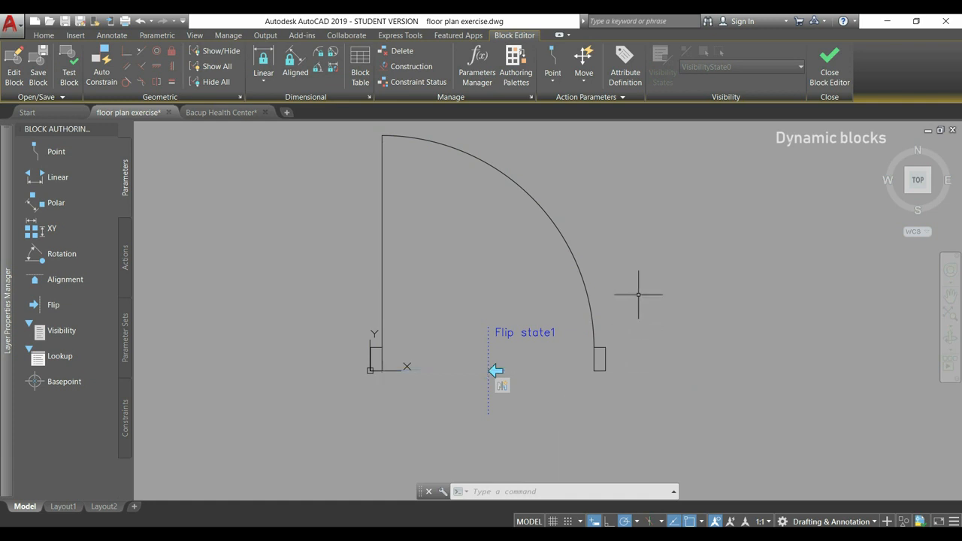
{"action": "left_click", "coordinate": [35, 66]}
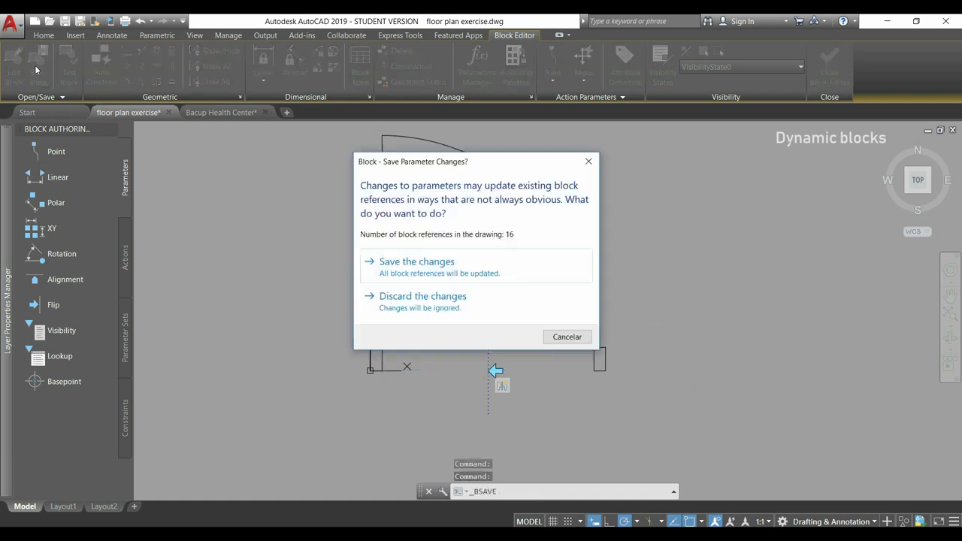
{"action": "left_click", "coordinate": [394, 266]}
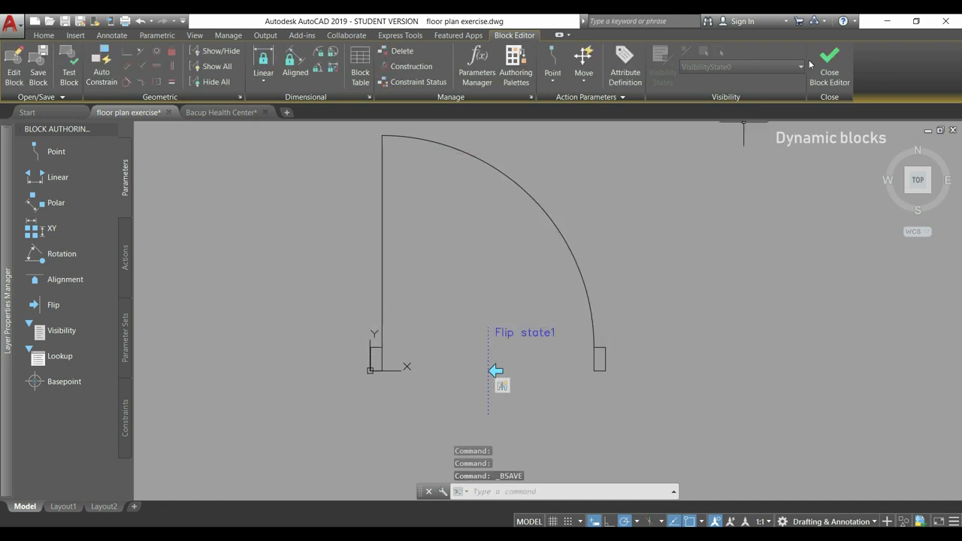
{"action": "left_click", "coordinate": [831, 56]}
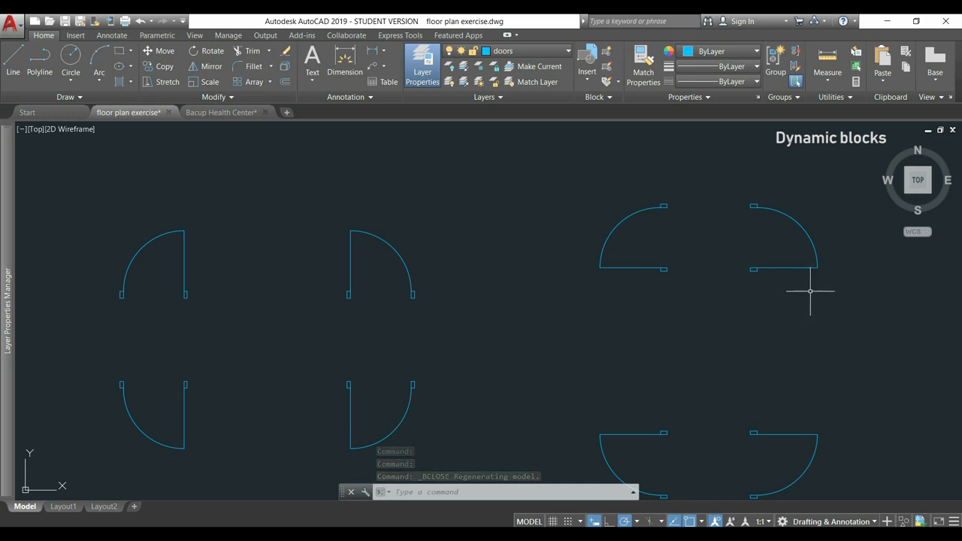
Step: Test the block's flip on the door just east of the partition wall by flipping it sideways and back
{"action": "left_click", "coordinate": [607, 265]}
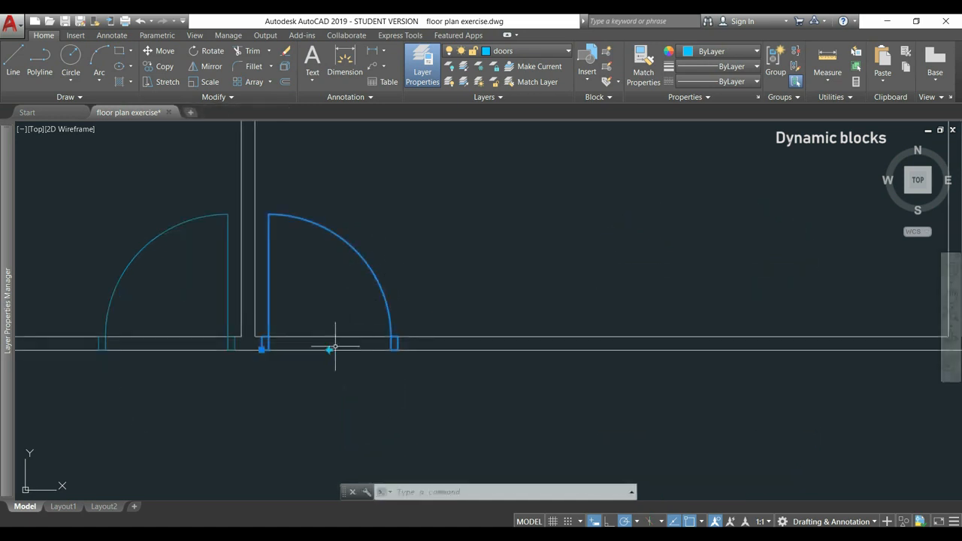
{"action": "left_click", "coordinate": [330, 349]}
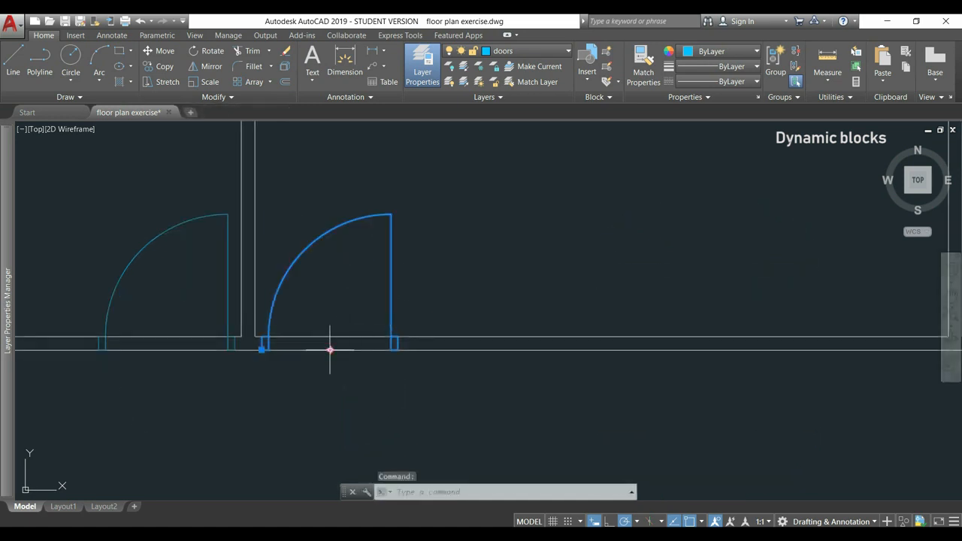
{"action": "left_click", "coordinate": [330, 349]}
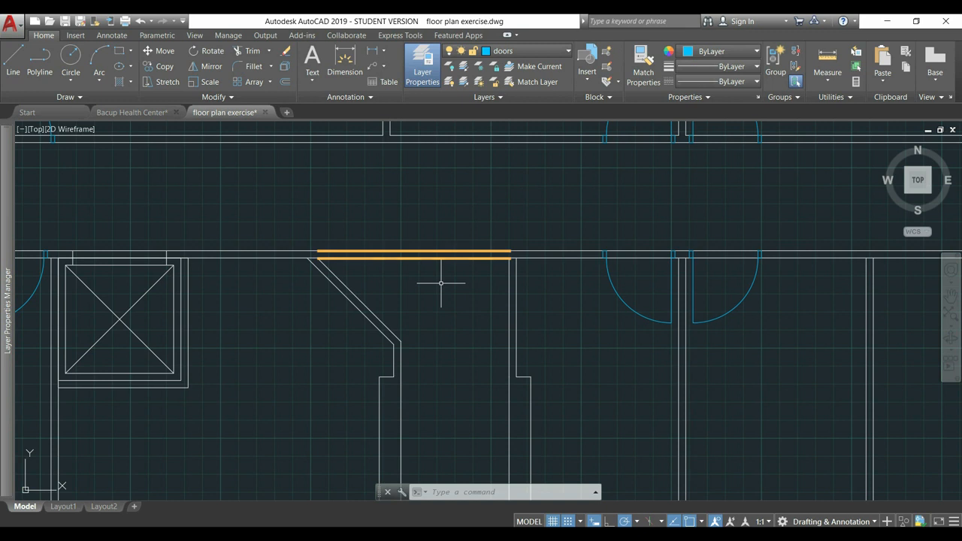
Step: Stretch the upper end of the diagonal wall's corridor-side line to meet the corridor wall's upper line
{"action": "left_click", "coordinate": [366, 303]}
{"action": "scroll", "coordinate": [364, 287], "scroll_direction": "up", "scroll_amount": 2}
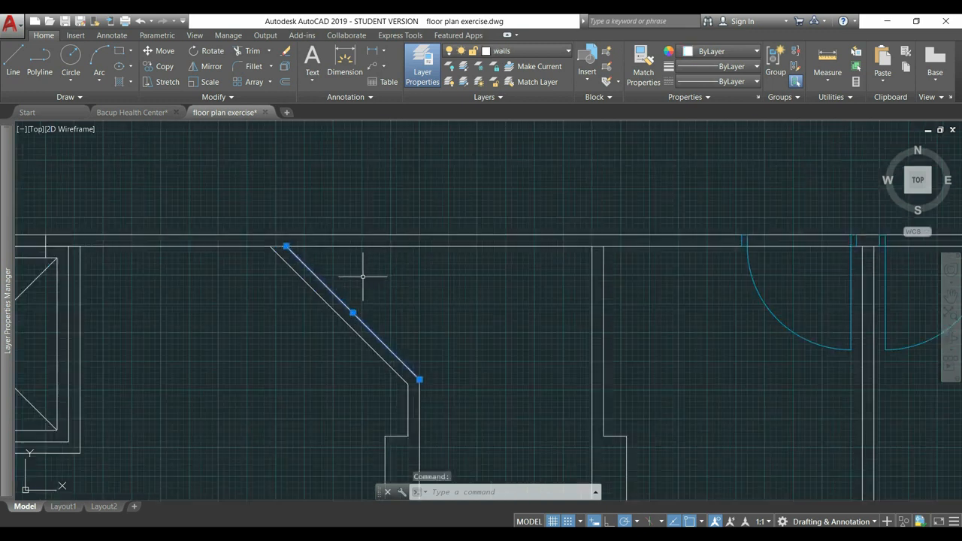
{"action": "left_click", "coordinate": [286, 246]}
{"action": "scroll", "coordinate": [285, 246], "scroll_direction": "up", "scroll_amount": 3}
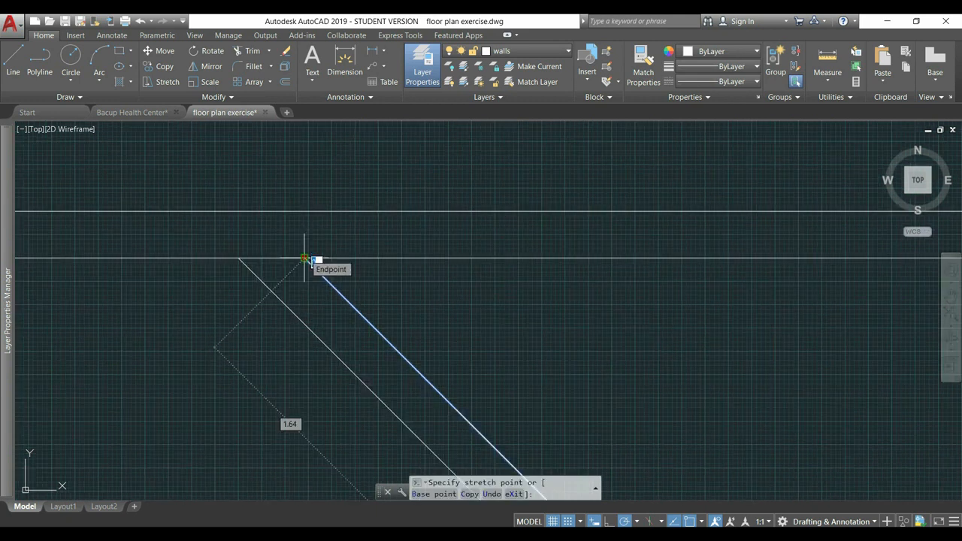
{"action": "left_click", "coordinate": [258, 212]}
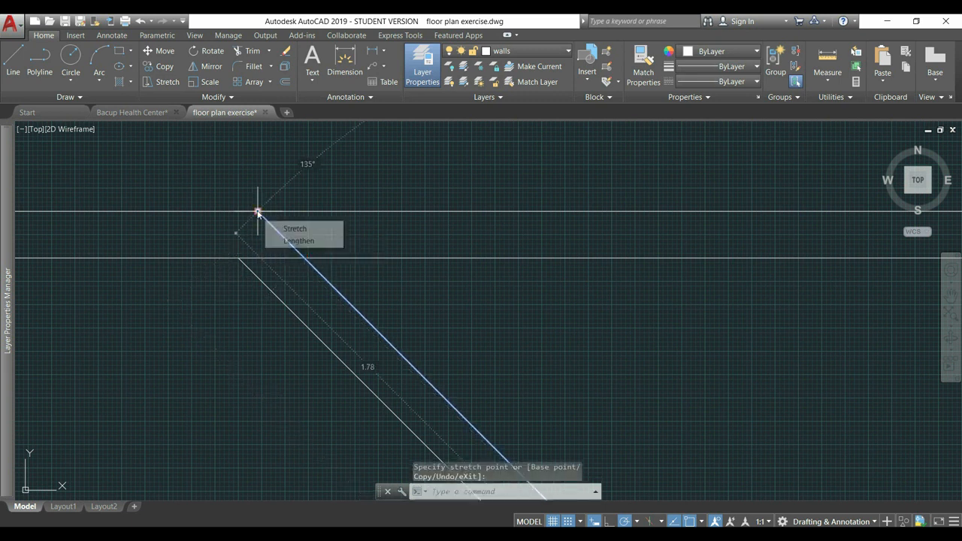
Step: Trim the two corridor wall lines between the diagonal wall and the vertical wall to the east, opening the passage
{"action": "type", "text": "TR"}
{"action": "key", "text": "Return"}
{"action": "left_click", "coordinate": [691, 333]}
{"action": "left_click", "coordinate": [228, 201]}
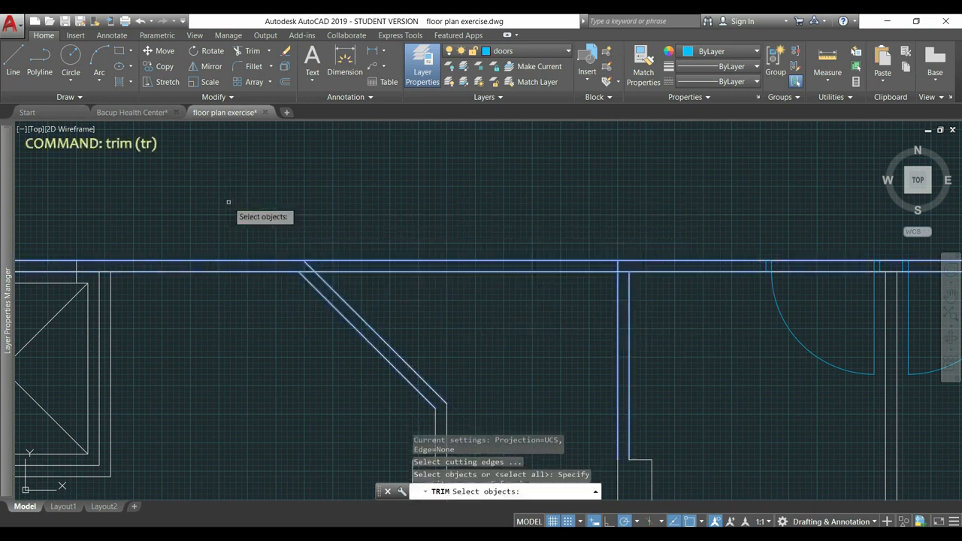
{"action": "key", "text": "Return"}
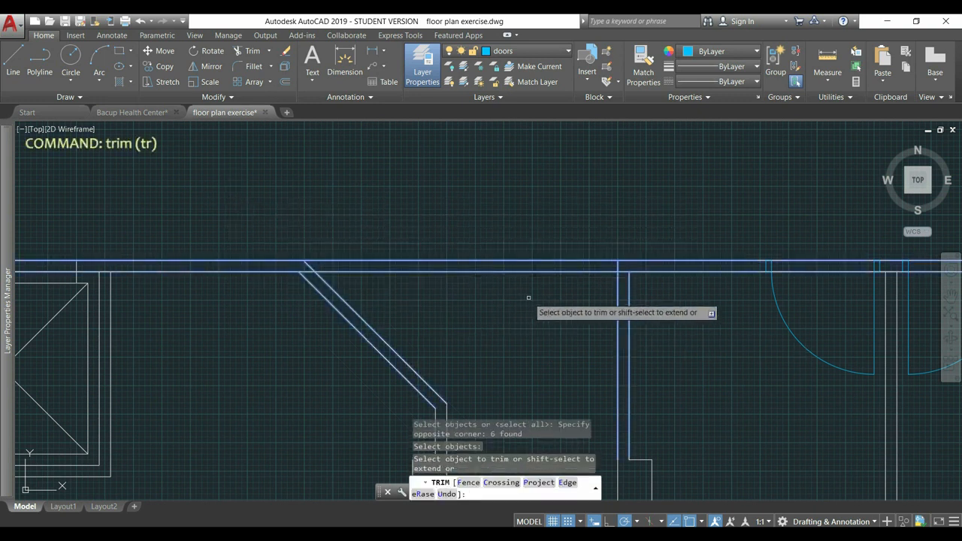
{"action": "left_click", "coordinate": [532, 270]}
{"action": "left_click", "coordinate": [460, 226]}
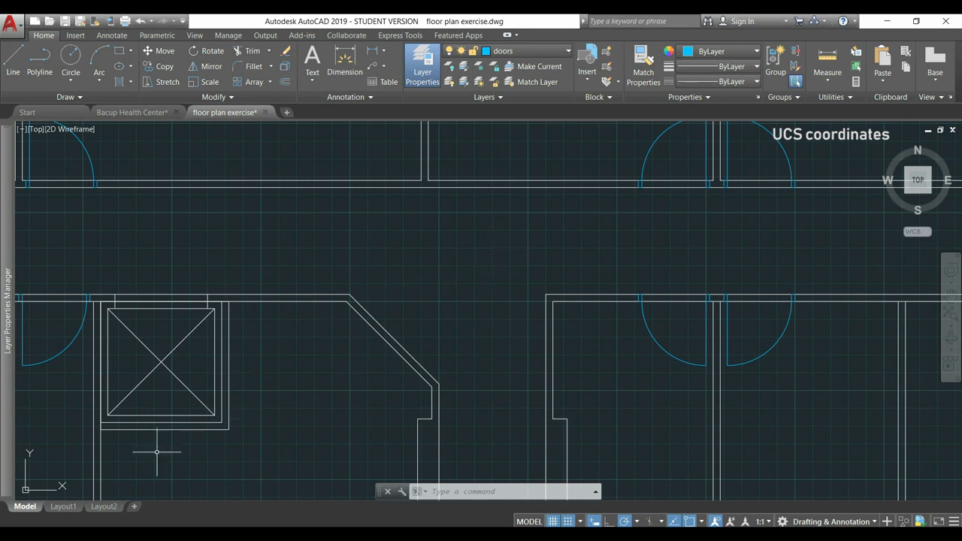
Step: Move the UCS origin to the upper endpoint of the diagonal wall's inner line, where it meets the corridor wall
{"action": "left_click", "coordinate": [42, 490]}
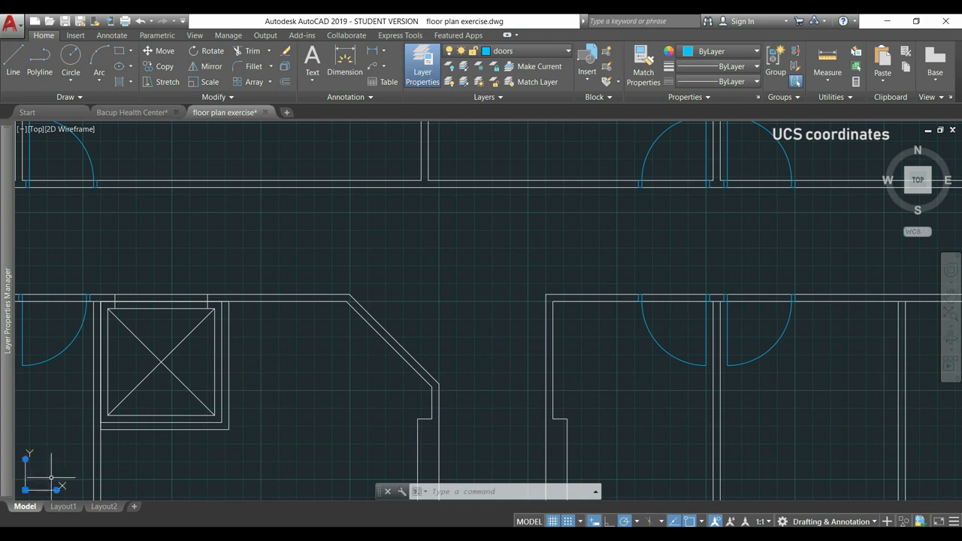
{"action": "left_click", "coordinate": [26, 489]}
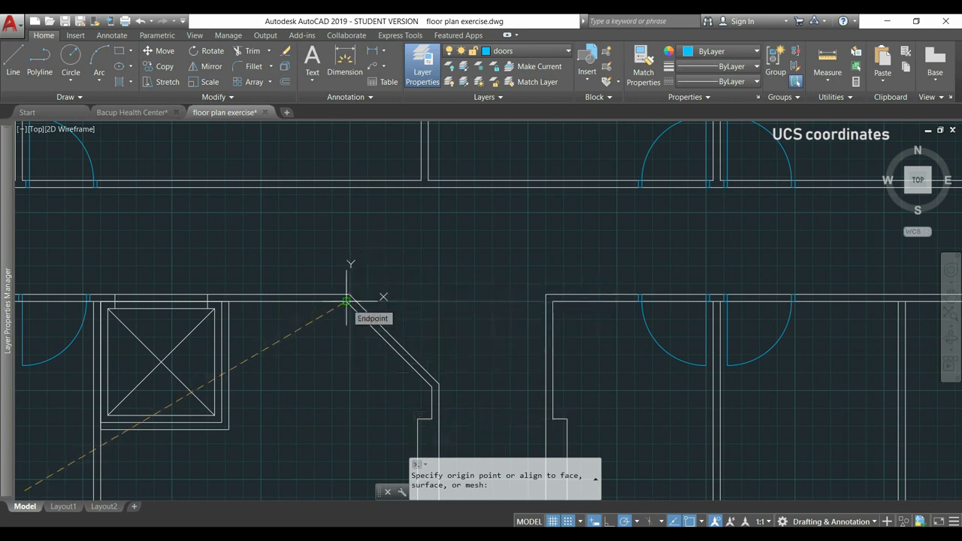
{"action": "scroll", "coordinate": [345, 300], "scroll_direction": "up", "scroll_amount": 5}
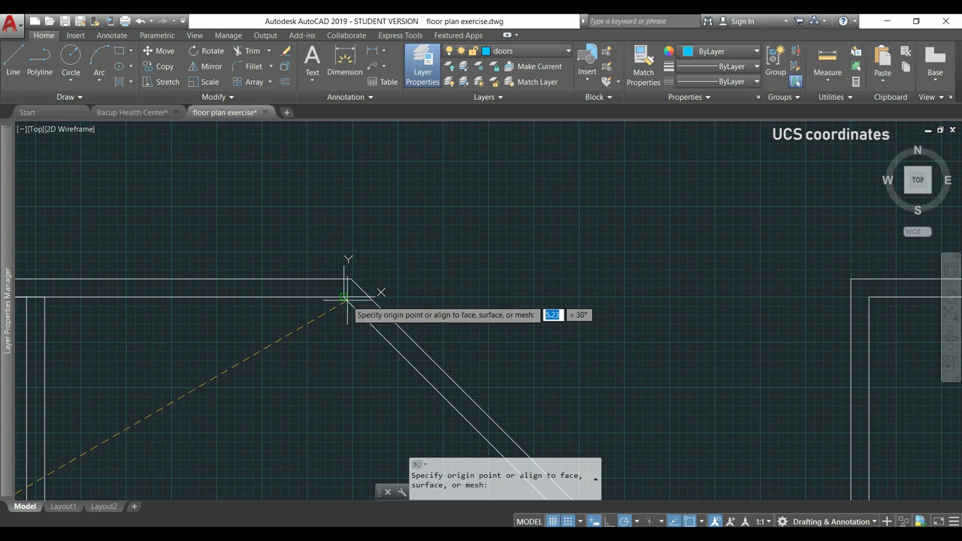
{"action": "left_click", "coordinate": [345, 297]}
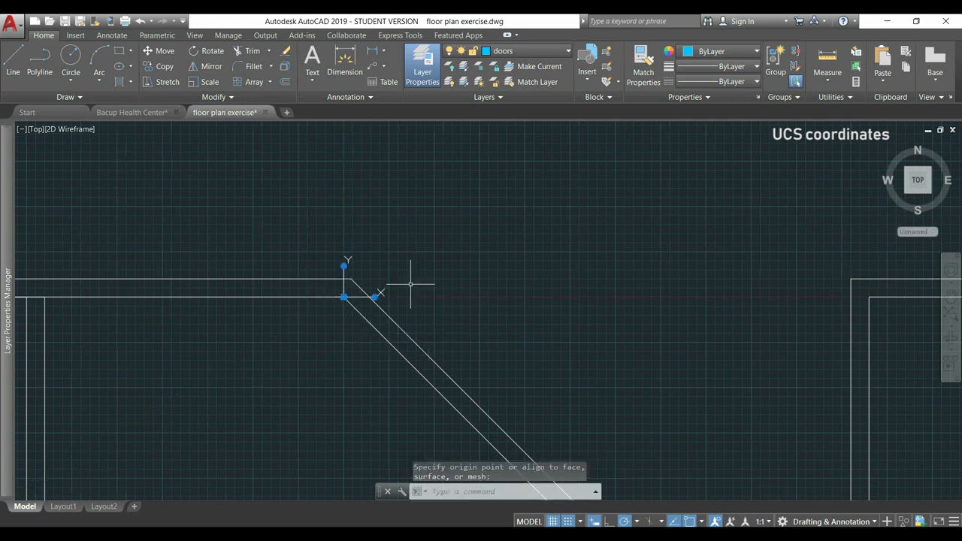
Step: Align the UCS X axis with the diagonal wall by pointing it at the lower endpoint of the wall's inner line
{"action": "mouse_move", "coordinate": [375, 298]}
{"action": "key", "text": "ctrl"}
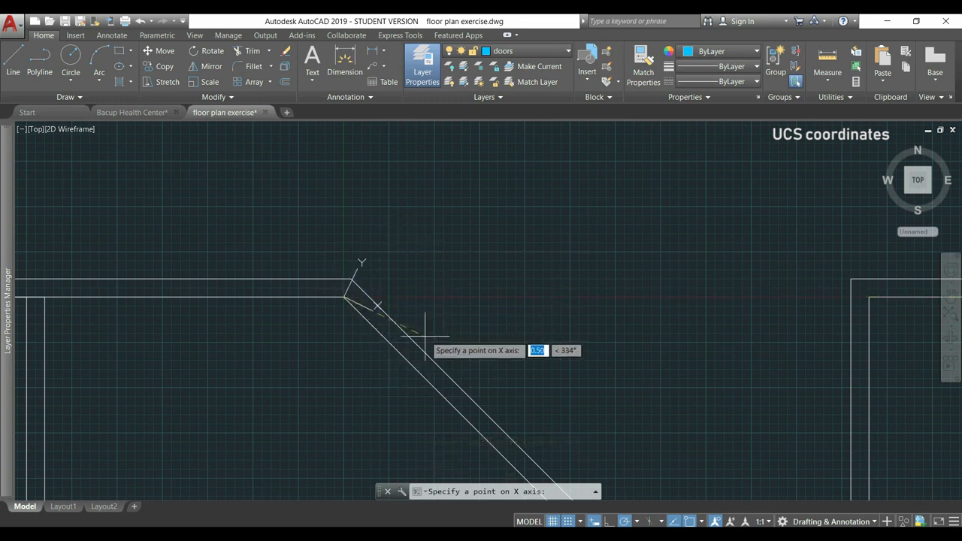
{"action": "scroll", "coordinate": [419, 331], "scroll_direction": "down", "scroll_amount": 5}
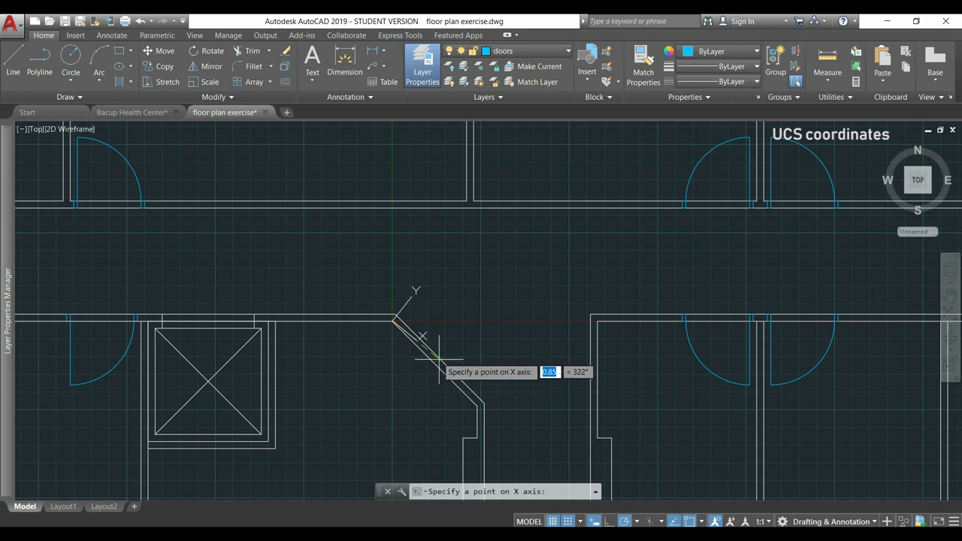
{"action": "scroll", "coordinate": [454, 400], "scroll_direction": "up", "scroll_amount": 2}
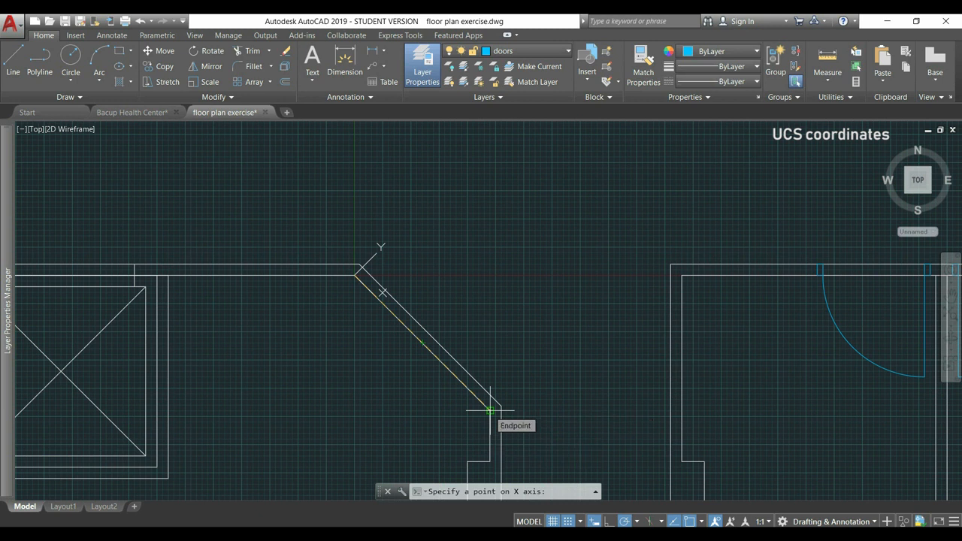
{"action": "left_click", "coordinate": [490, 410]}
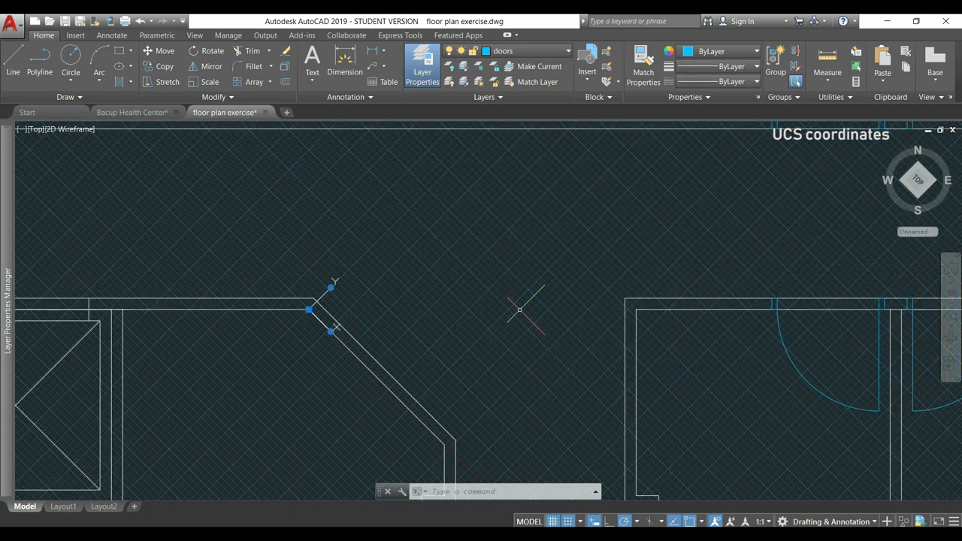
Step: Insert the door standard block in the corridor just northeast of the diagonal wall, aligned with the rotated UCS
{"action": "left_click", "coordinate": [589, 73]}
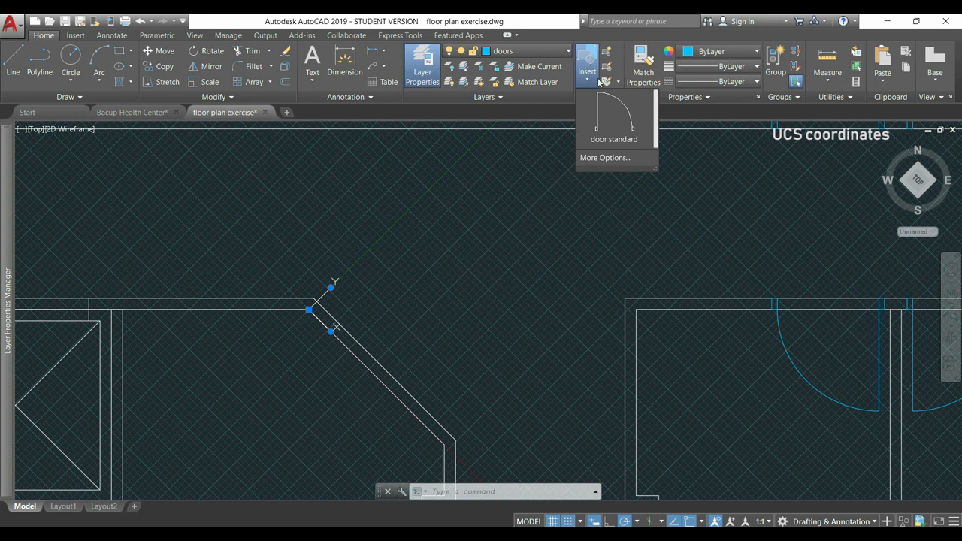
{"action": "left_click", "coordinate": [613, 113]}
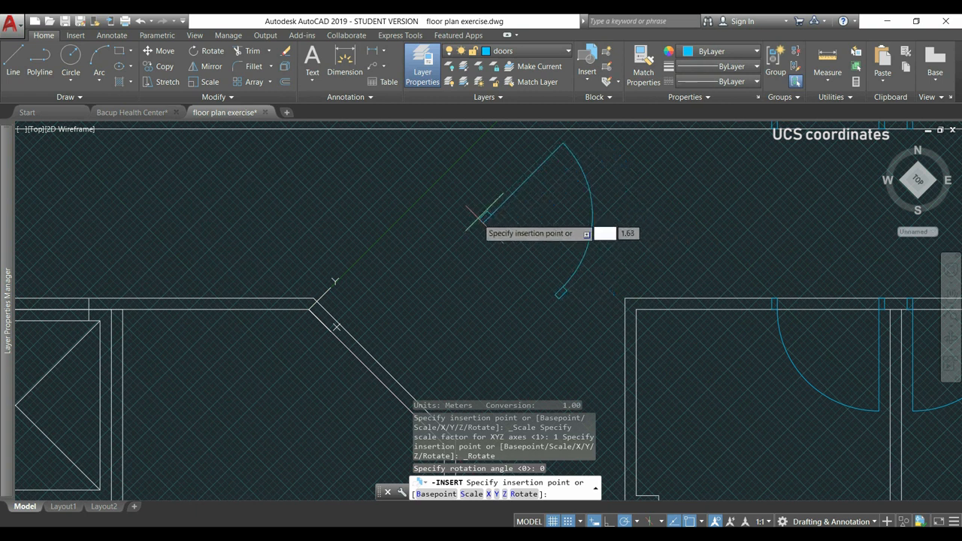
{"action": "scroll", "coordinate": [479, 218], "scroll_direction": "down", "scroll_amount": 2}
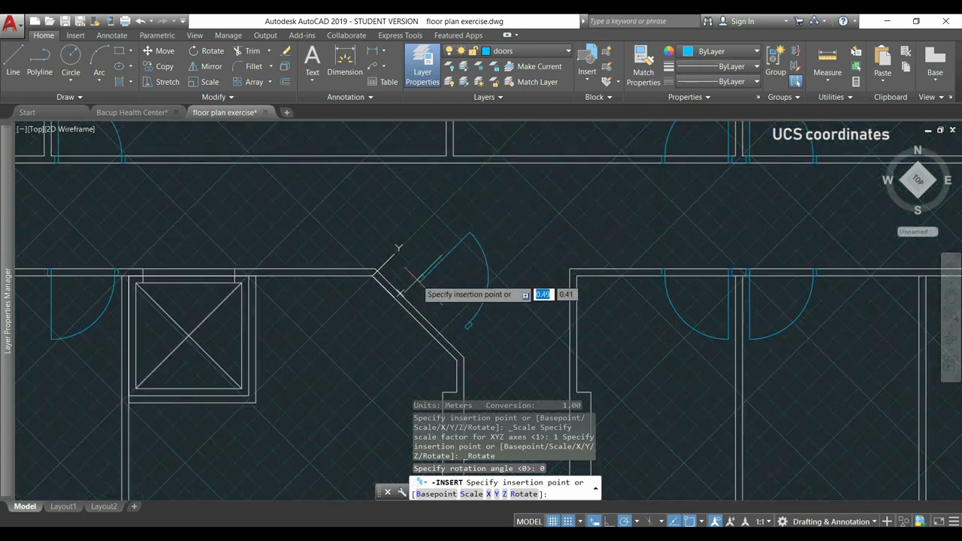
{"action": "scroll", "coordinate": [308, 198], "scroll_direction": "up", "scroll_amount": 2}
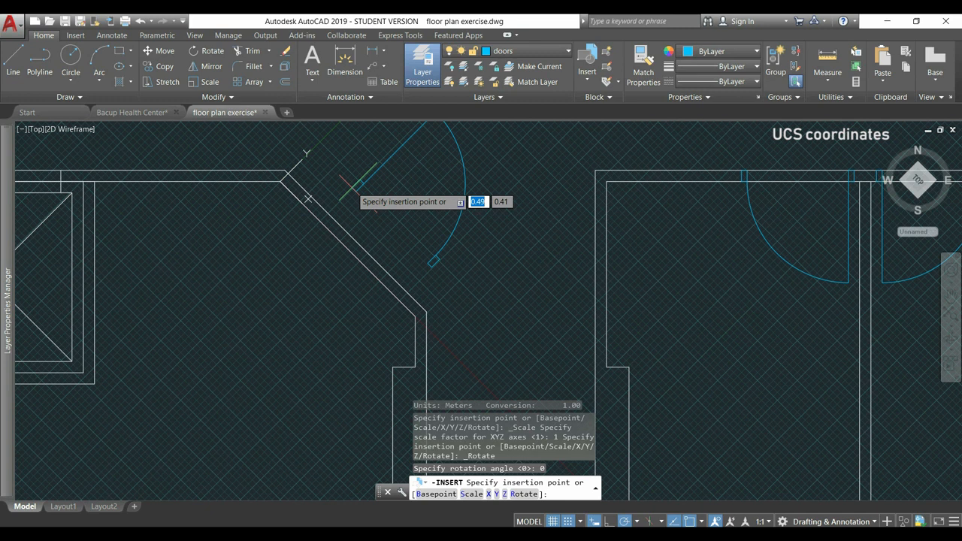
{"action": "left_click", "coordinate": [357, 186]}
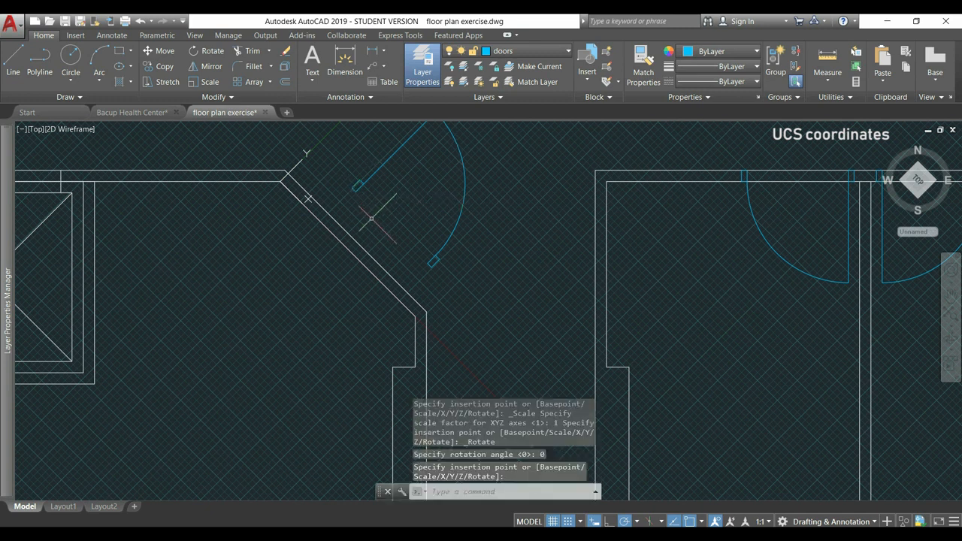
Step: Draw a helper line joining the wall-side corners of the inserted door block's two jambs, parallel to the diagonal wall
{"action": "type", "text": "l"}
{"action": "key", "text": "Return"}
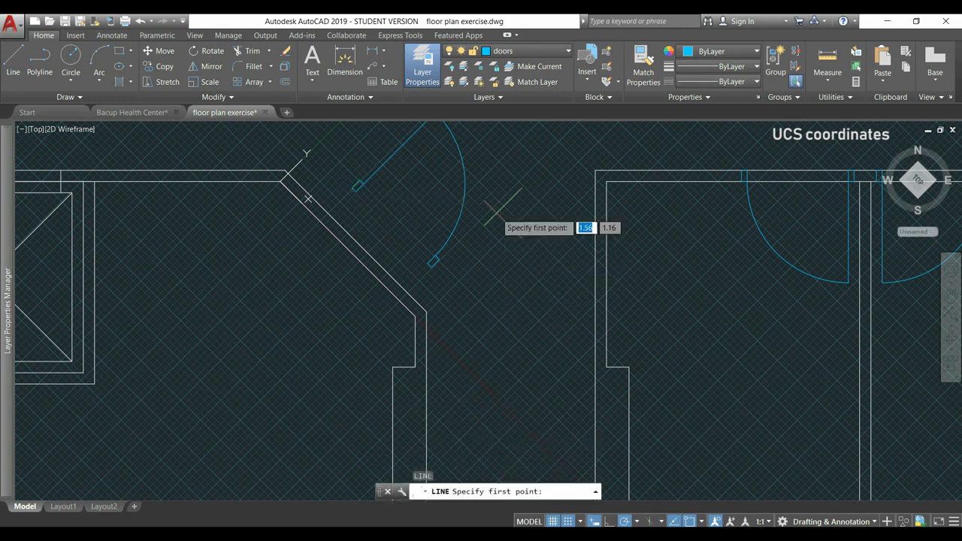
{"action": "left_click", "coordinate": [430, 262]}
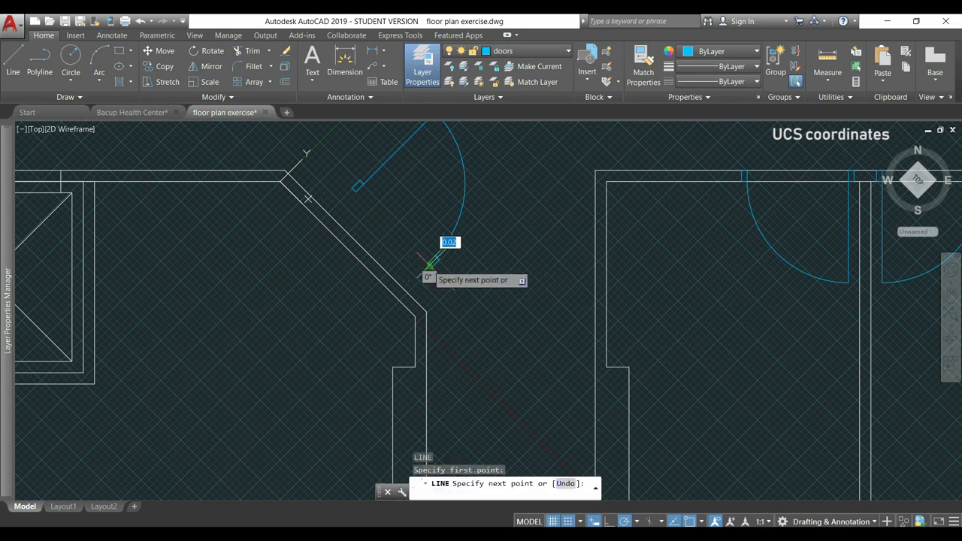
{"action": "left_click", "coordinate": [357, 186]}
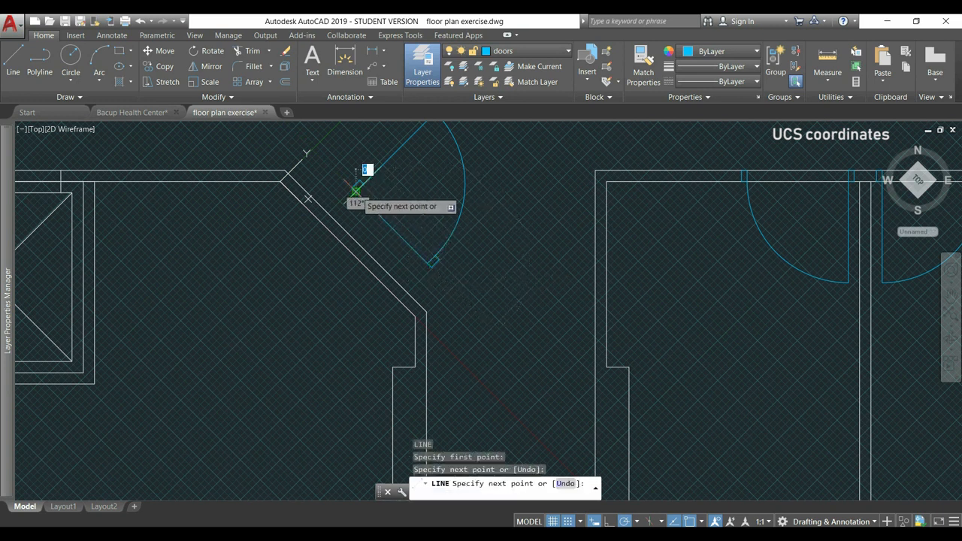
{"action": "key", "text": "Return"}
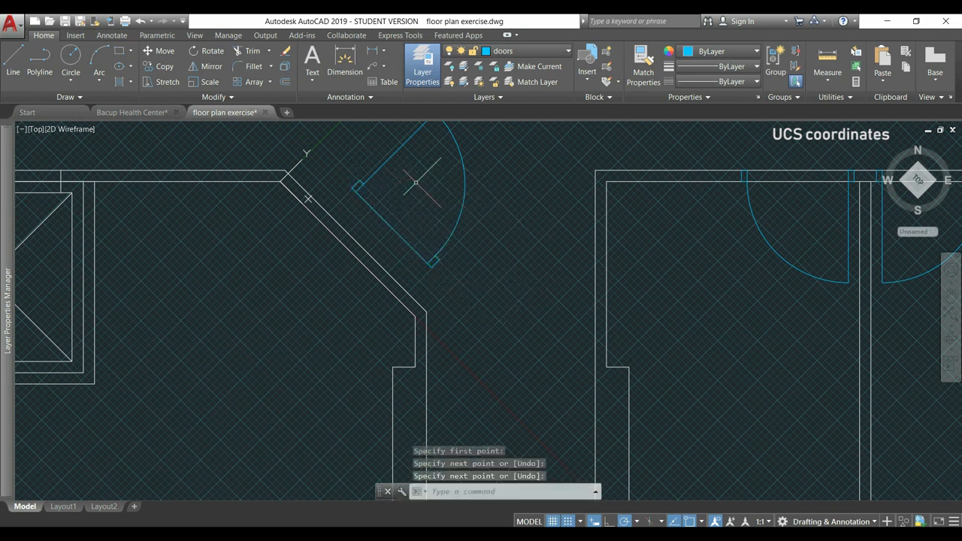
Step: Move the door block from the helper line's midpoint to the midpoint of the diagonal wall's inner line, and erase the helper line
{"action": "middle_click_drag", "start_coordinate": [423, 190], "coordinate": [391, 247]}
{"action": "type", "text": "m"}
{"action": "key", "text": "Return"}
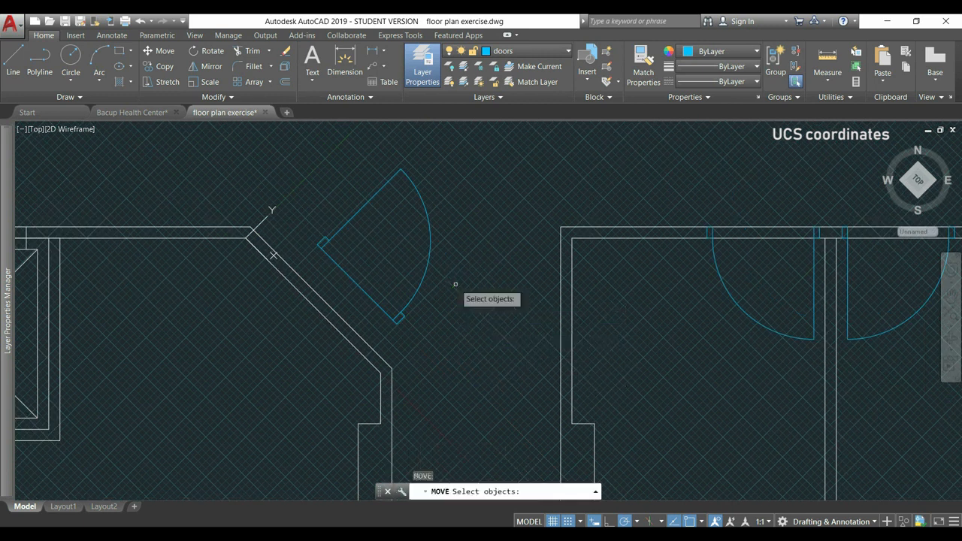
{"action": "left_click", "coordinate": [430, 256]}
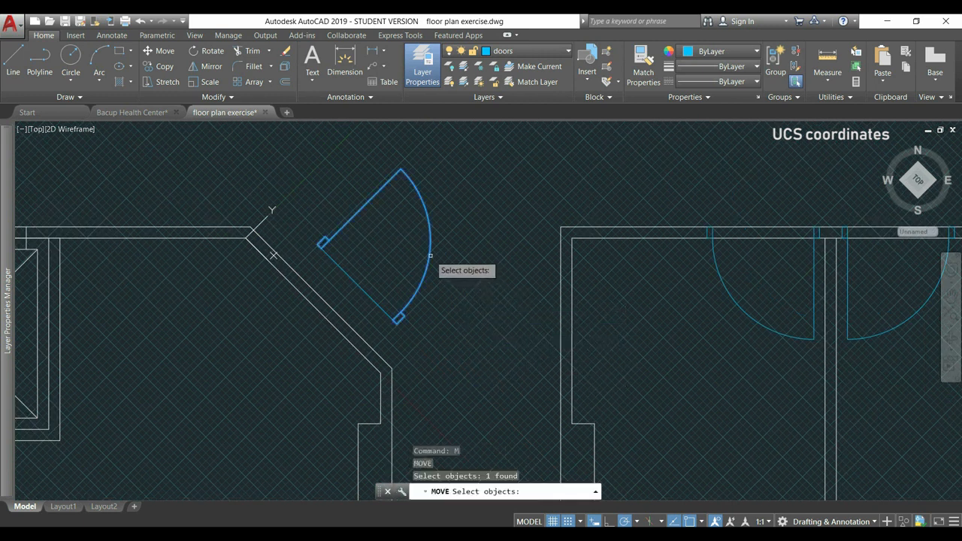
{"action": "key", "text": "Return"}
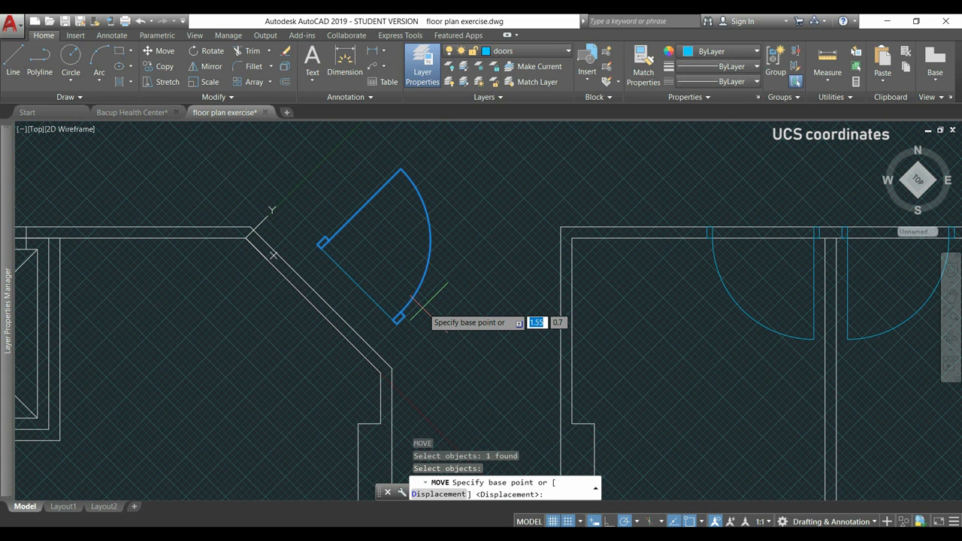
{"action": "left_click", "coordinate": [356, 285]}
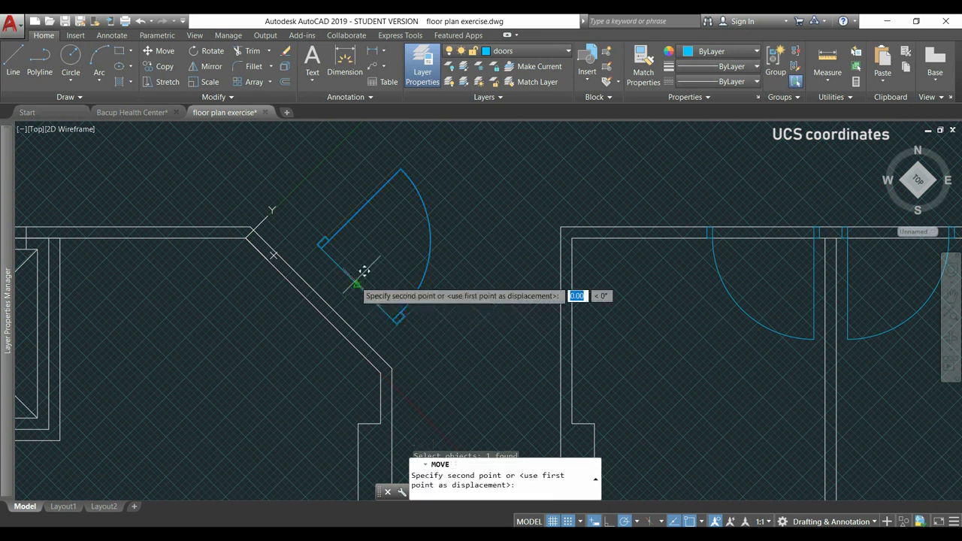
{"action": "left_click", "coordinate": [321, 295]}
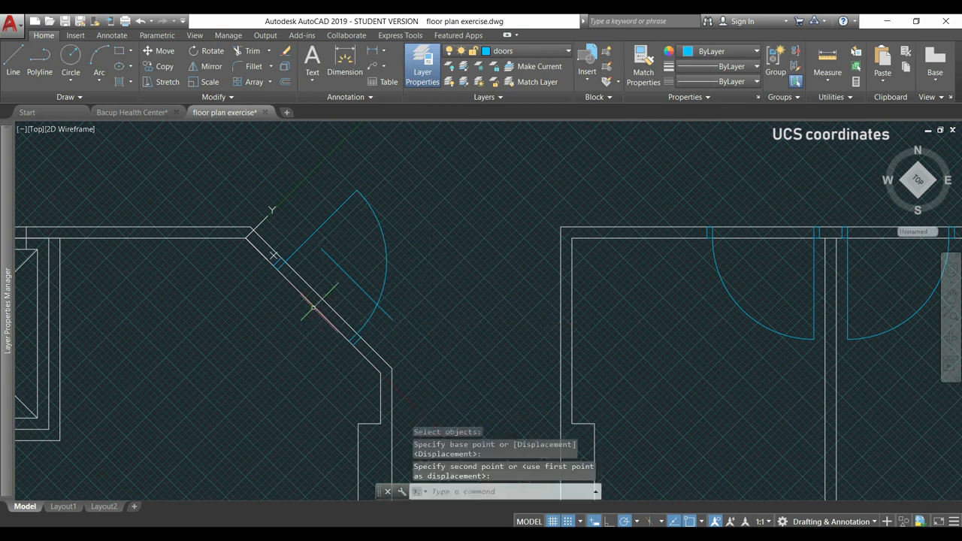
{"action": "left_click", "coordinate": [388, 318]}
{"action": "key", "text": "Delete"}
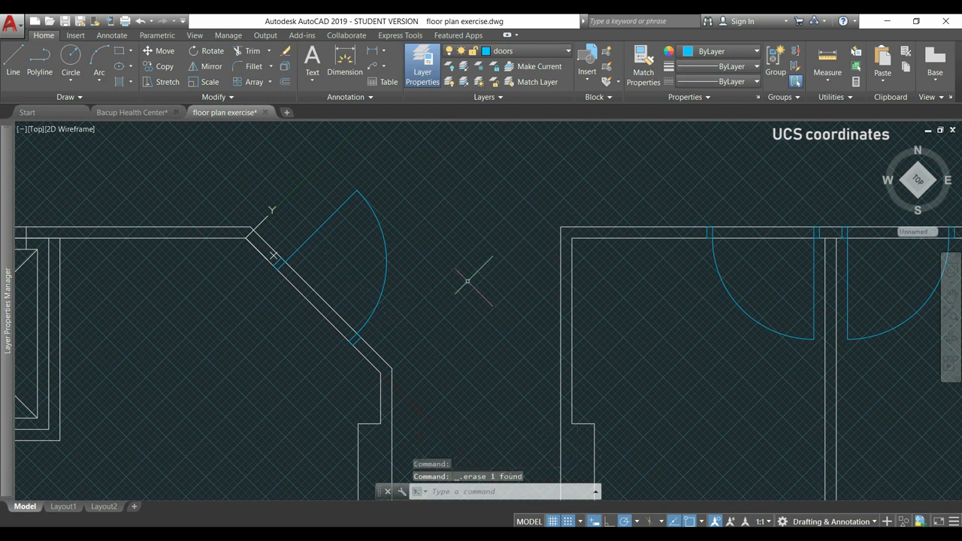
Step: Reset the UCS from the diagonal wall back to World
{"action": "scroll", "coordinate": [447, 269], "scroll_direction": "down", "scroll_amount": 2}
{"action": "middle_click_drag", "start_coordinate": [494, 232], "coordinate": [430, 238]}
{"action": "scroll", "coordinate": [389, 238], "scroll_direction": "down", "scroll_amount": 2}
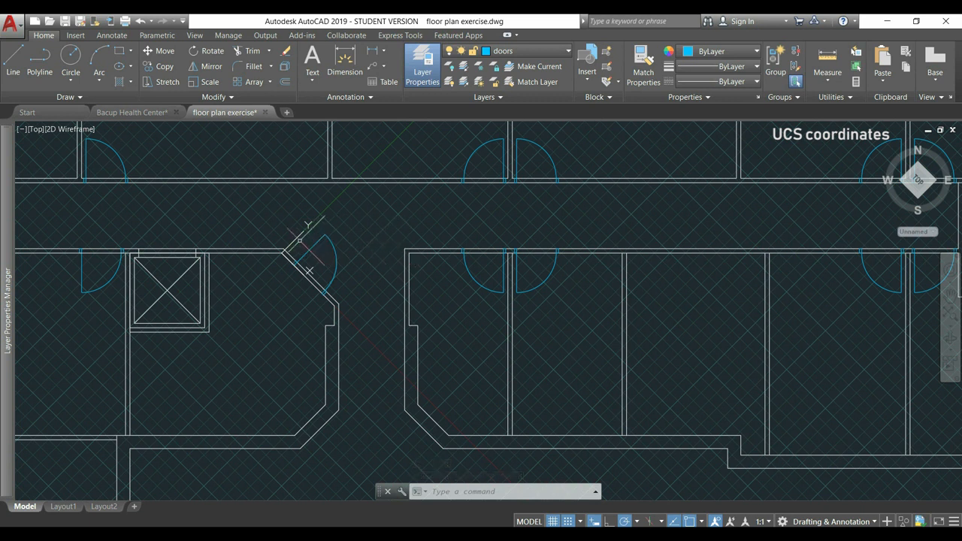
{"action": "left_click", "coordinate": [294, 241]}
{"action": "mouse_move", "coordinate": [281, 254]}
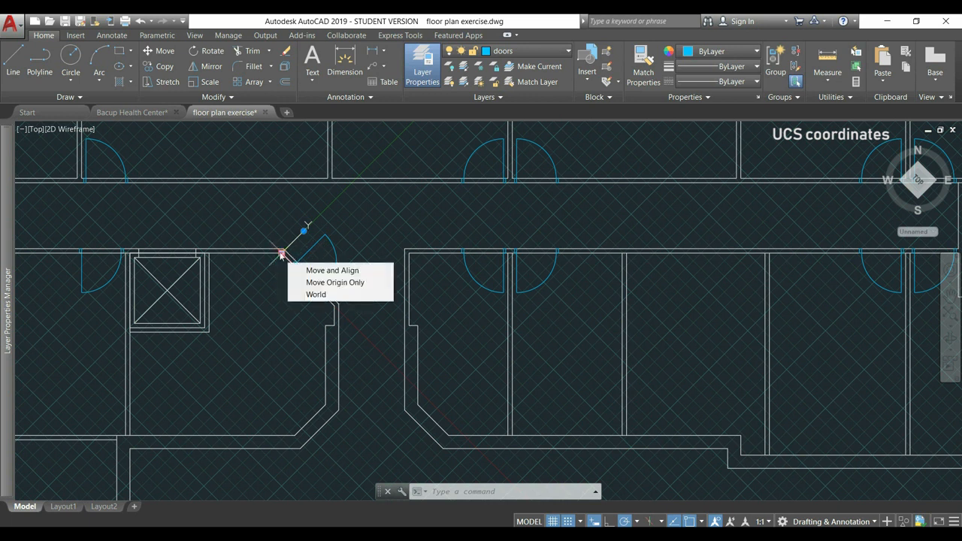
{"action": "left_click", "coordinate": [316, 295]}
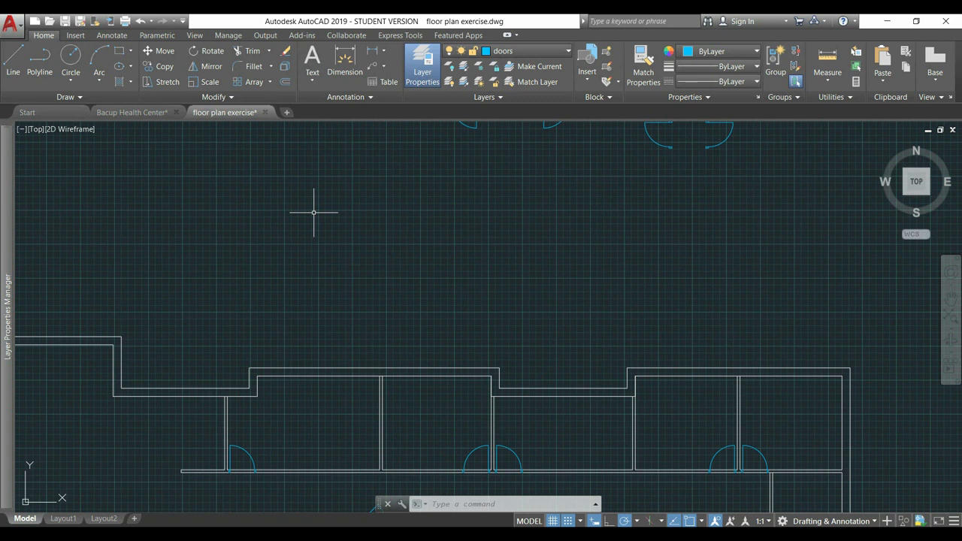
Step: Draw a rectangle 0.05 wide by 0.1 high in the empty space above the floor plan as the double door's jamb
{"action": "scroll", "coordinate": [315, 212], "scroll_direction": "up", "scroll_amount": 2}
{"action": "scroll", "coordinate": [310, 247], "scroll_direction": "up", "scroll_amount": 4}
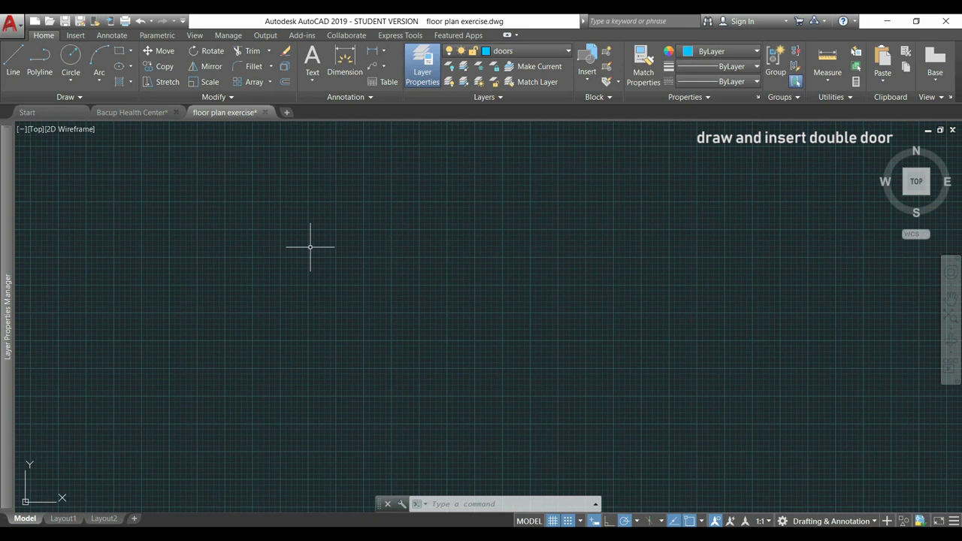
{"action": "type", "text": "c"}
{"action": "key", "text": "Return"}
{"action": "scroll", "coordinate": [318, 291], "scroll_direction": "up", "scroll_amount": 2}
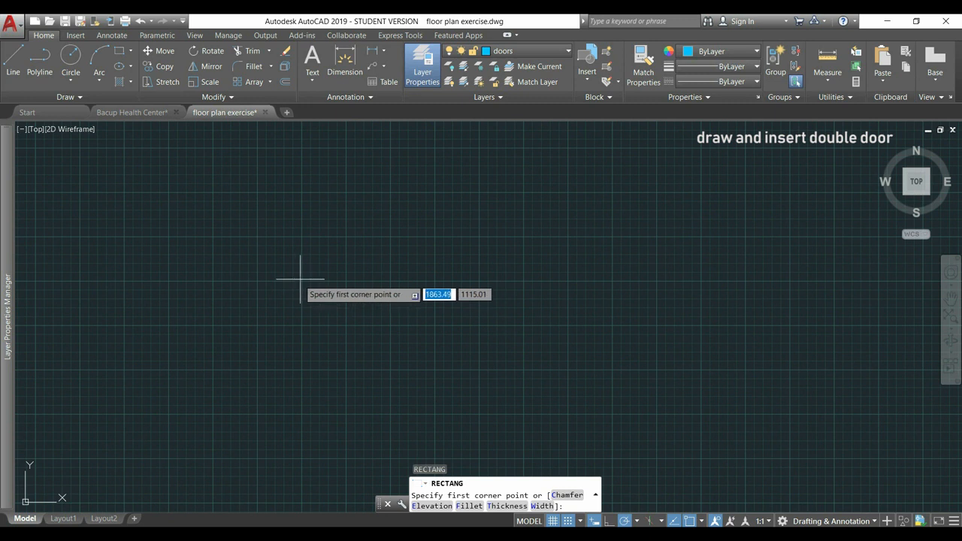
{"action": "scroll", "coordinate": [298, 279], "scroll_direction": "up", "scroll_amount": 1}
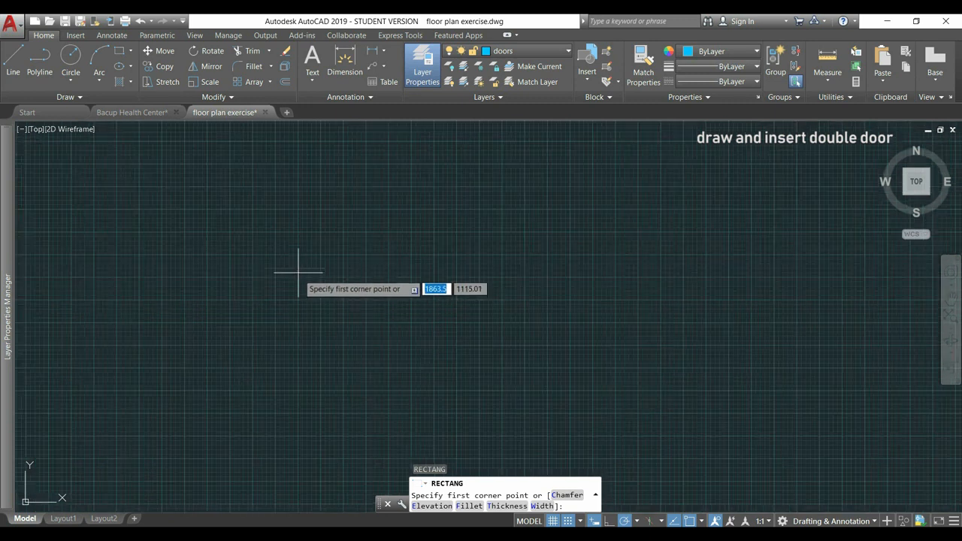
{"action": "left_click", "coordinate": [298, 278]}
{"action": "scroll", "coordinate": [319, 218], "scroll_direction": "up", "scroll_amount": 1}
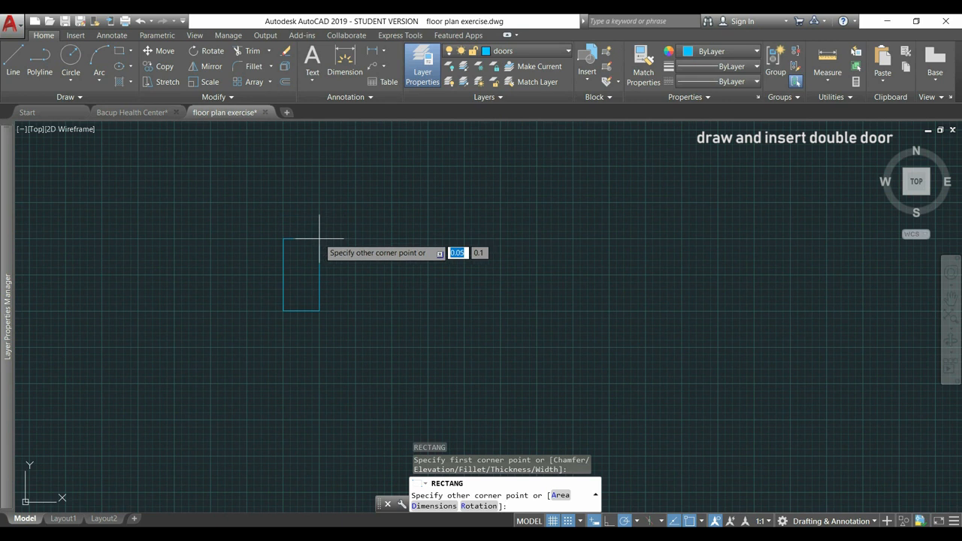
{"action": "left_click", "coordinate": [318, 240]}
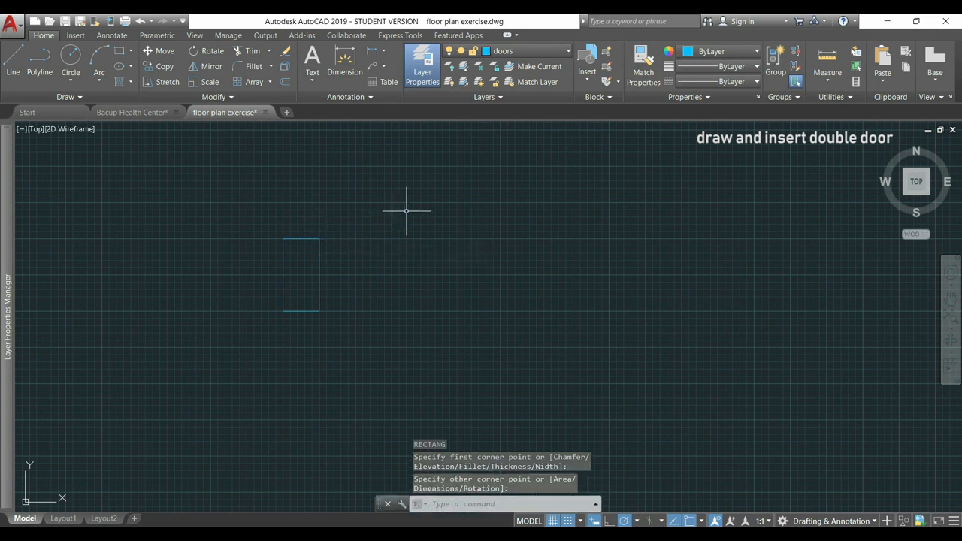
Step: Draw a vertical line 0.7 long upward from the upper-right corner of the jamb rectangle as the door leaf
{"action": "type", "text": "l"}
{"action": "key", "text": "Return"}
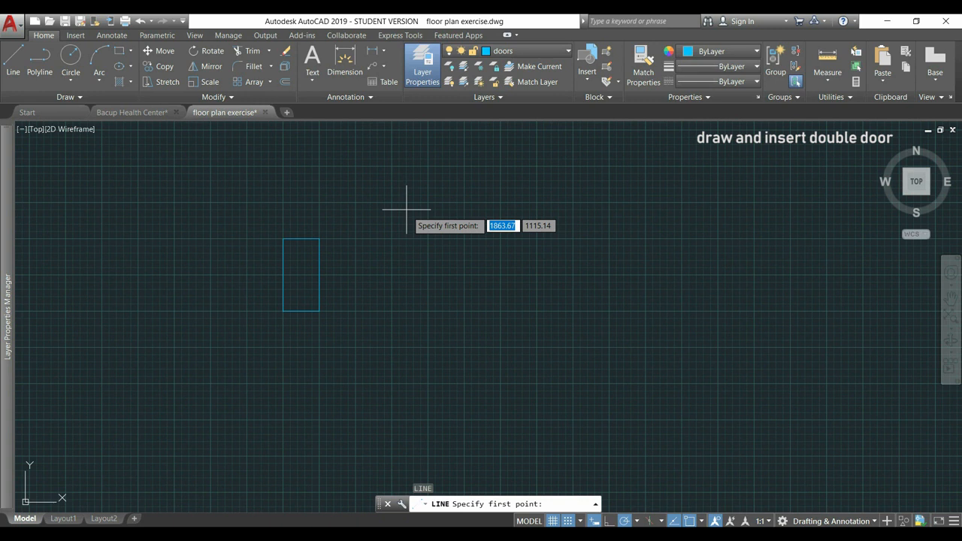
{"action": "left_click", "coordinate": [319, 238]}
{"action": "scroll", "coordinate": [327, 238], "scroll_direction": "down", "scroll_amount": 3}
{"action": "middle_click_drag", "start_coordinate": [351, 152], "coordinate": [342, 236]}
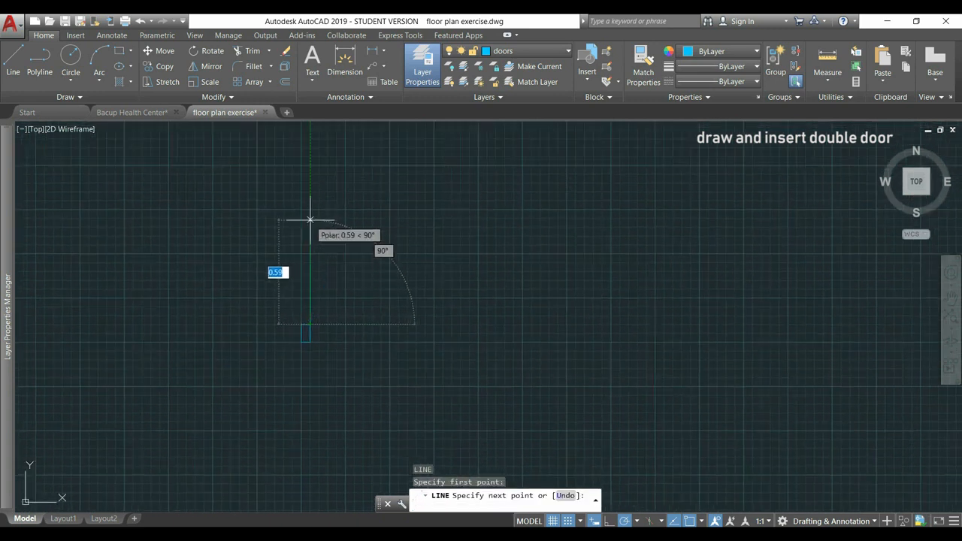
{"action": "type", "text": "0.7"}
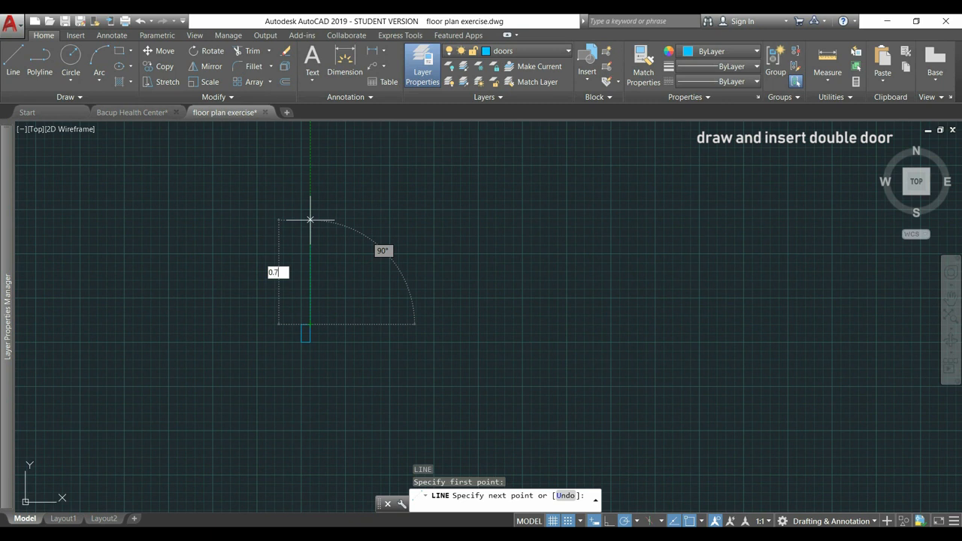
{"action": "key", "text": "Return"}
{"action": "key", "text": "Return"}
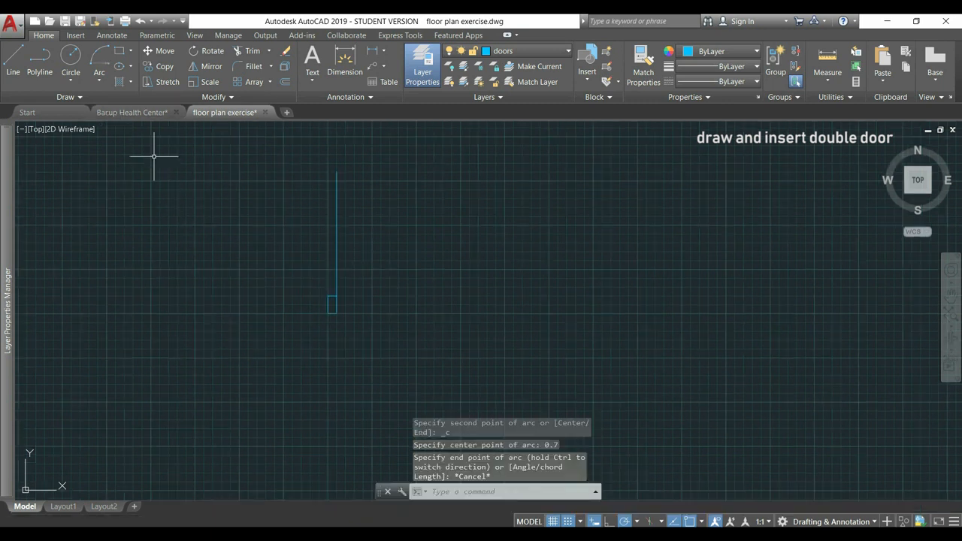
Step: Draw the door swing as a Center, Start, End arc centred on the leaf's base, starting 0.7 to the east and ending at the leaf's upper end
{"action": "left_click", "coordinate": [98, 56]}
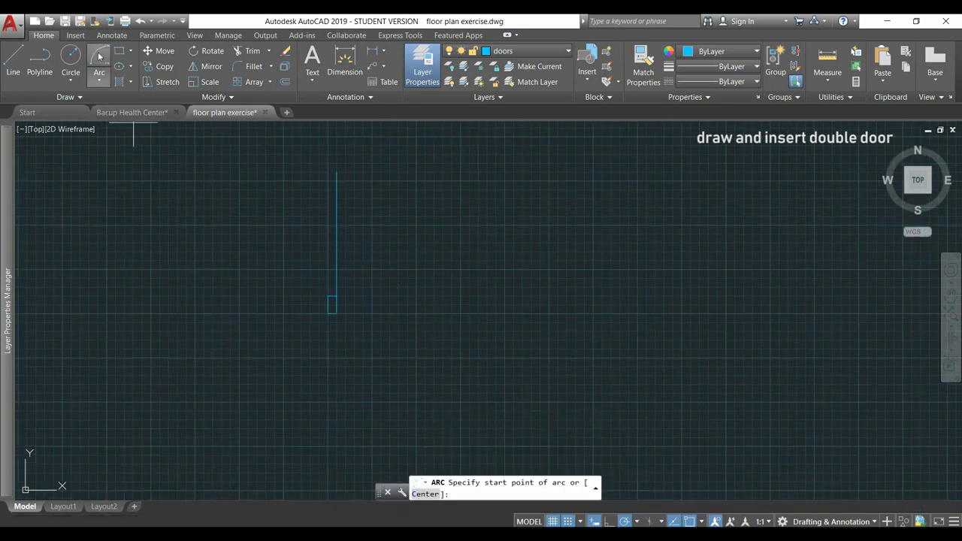
{"action": "left_click", "coordinate": [97, 77]}
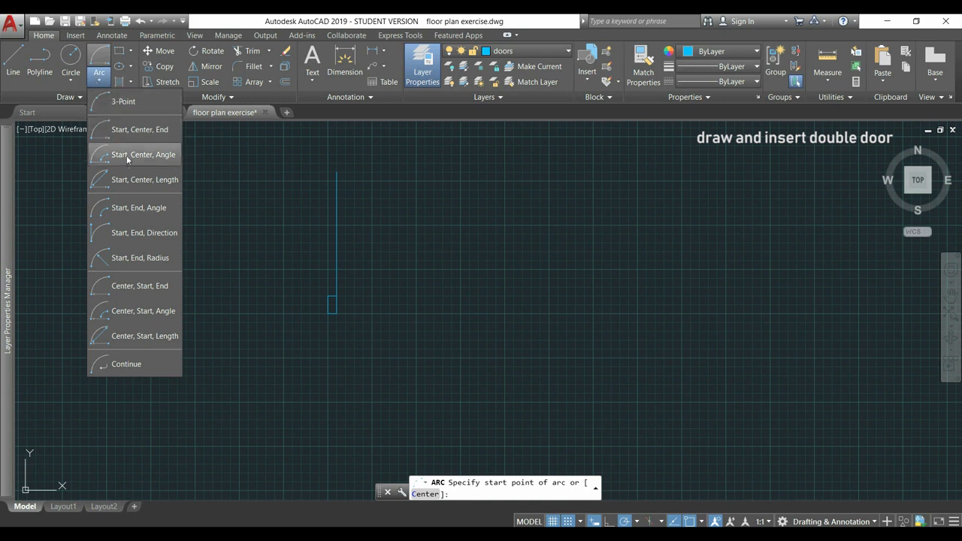
{"action": "left_click", "coordinate": [149, 285]}
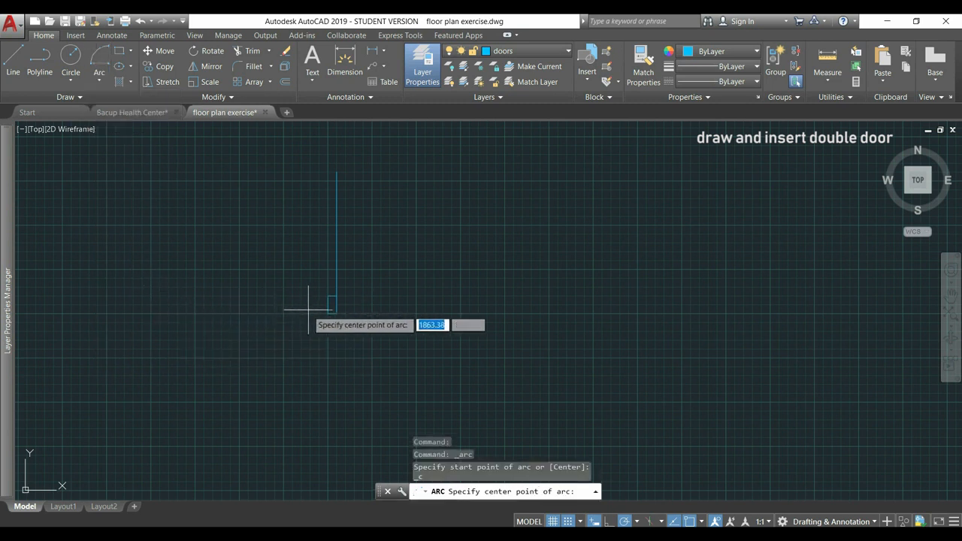
{"action": "left_click", "coordinate": [336, 295]}
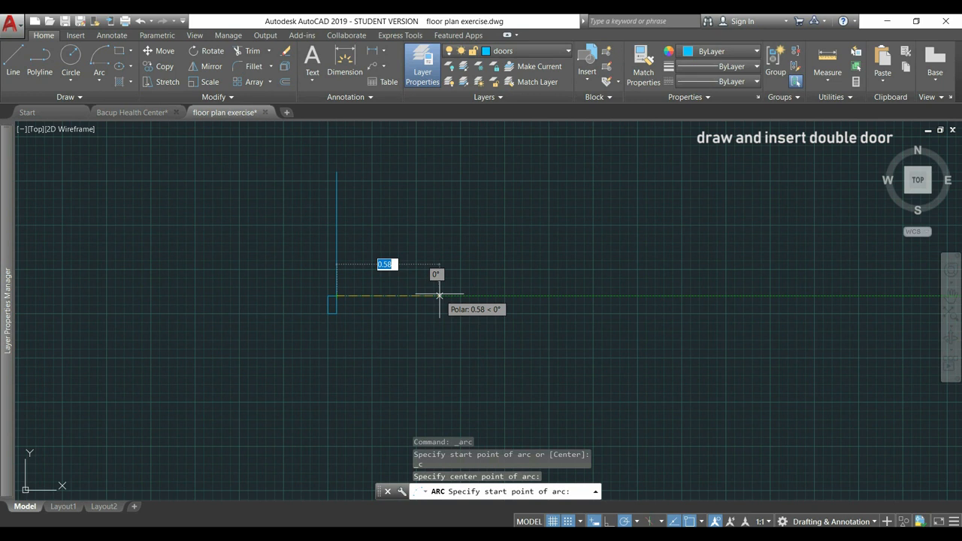
{"action": "type", "text": "0."}
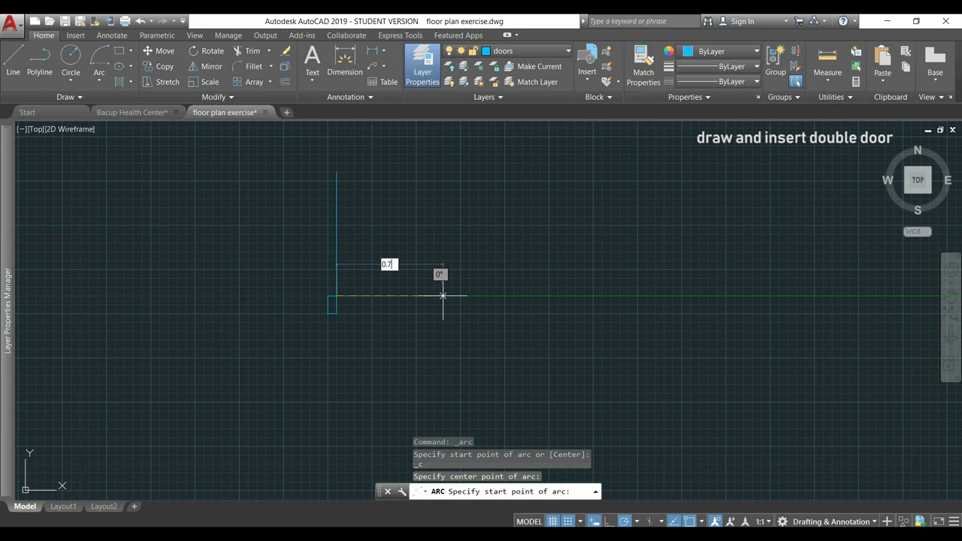
{"action": "key", "text": "Return"}
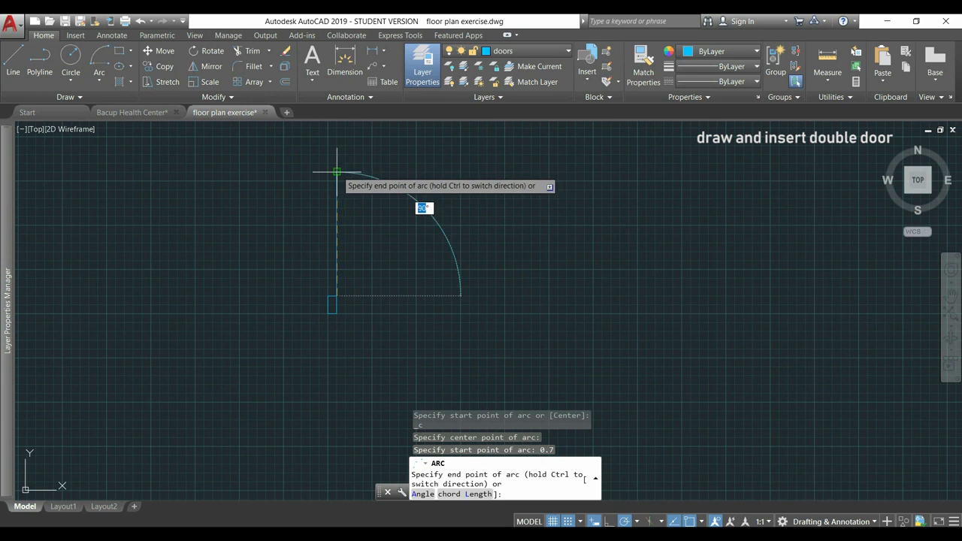
{"action": "left_click", "coordinate": [337, 172]}
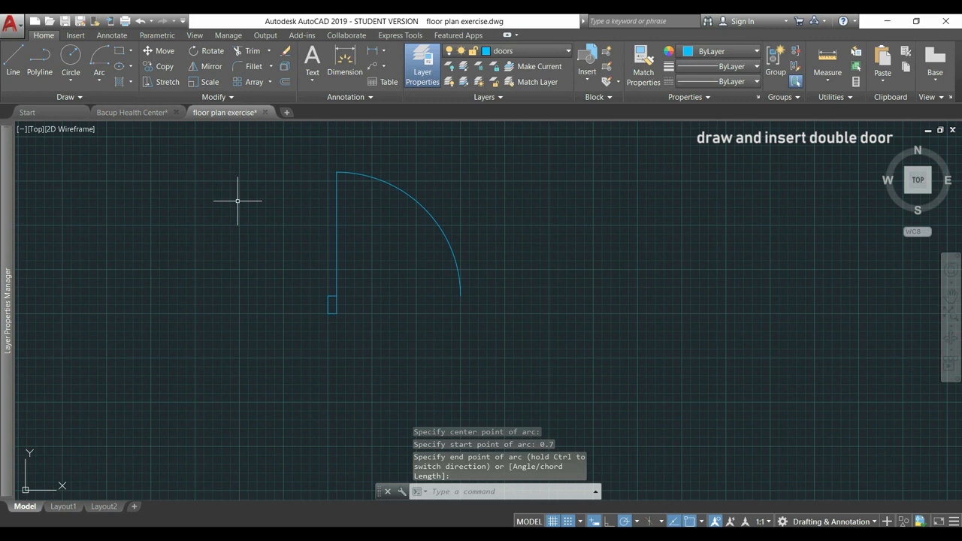
Step: Mirror the jamb, leaf and swing arc about a vertical line through the arc's lower end, keeping the source objects
{"action": "type", "text": "MI"}
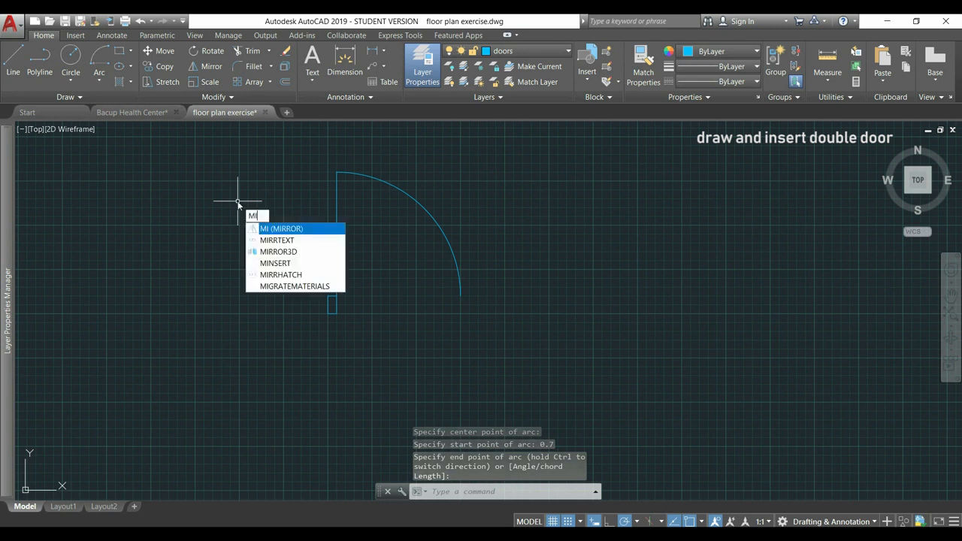
{"action": "key", "text": "Return"}
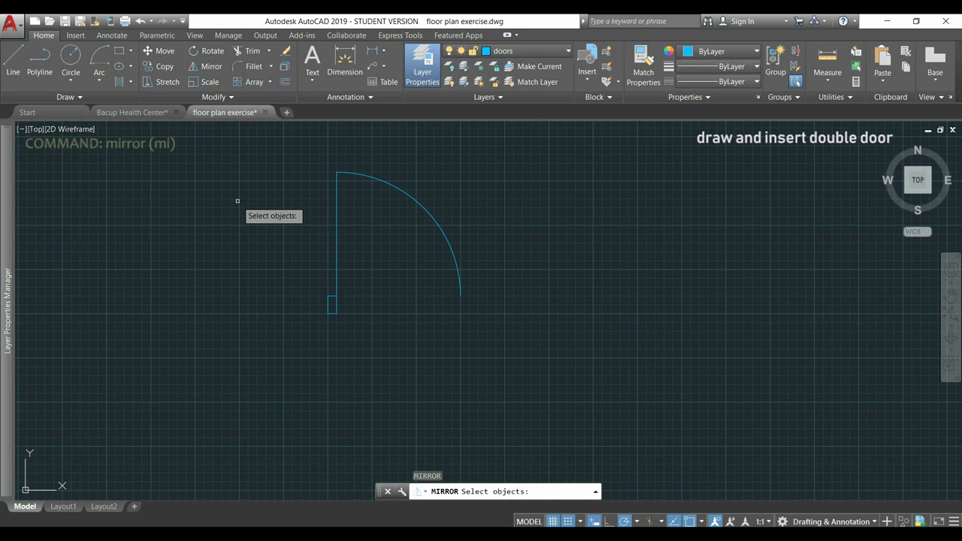
{"action": "left_click", "coordinate": [526, 352]}
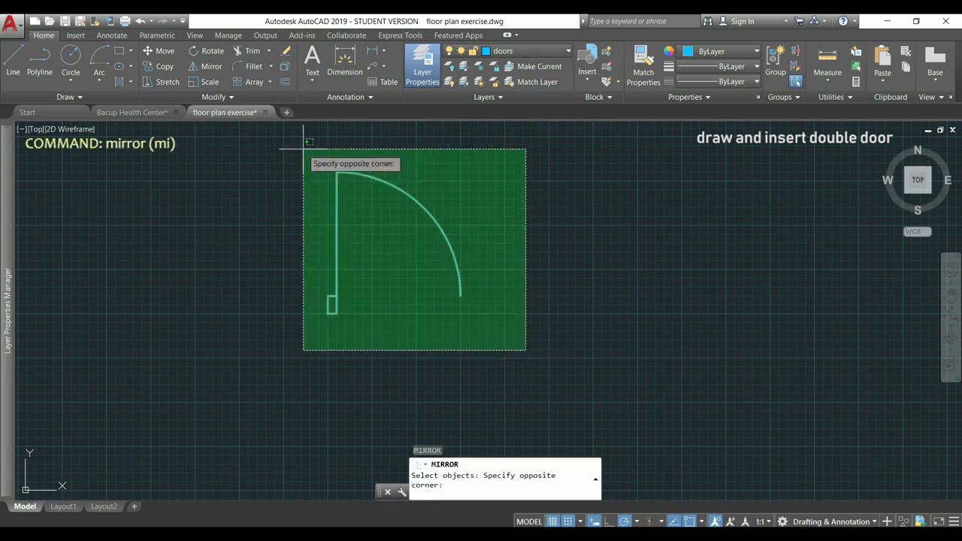
{"action": "left_click", "coordinate": [259, 125]}
{"action": "key", "text": "Return"}
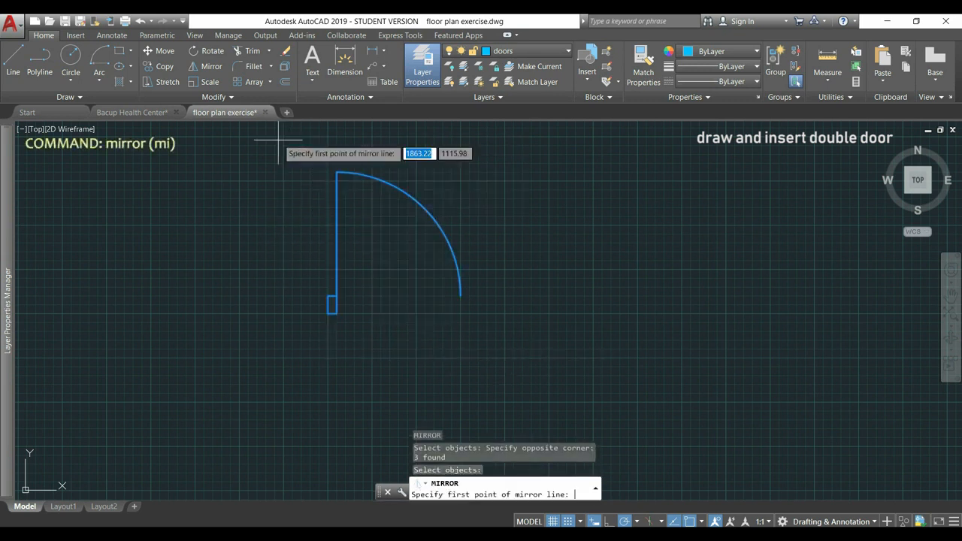
{"action": "left_click", "coordinate": [461, 296]}
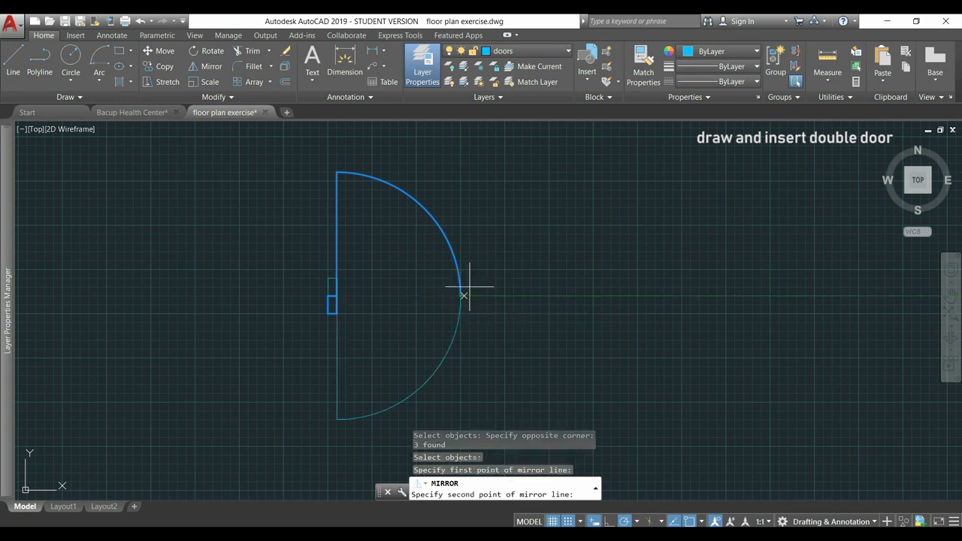
{"action": "left_click", "coordinate": [460, 239]}
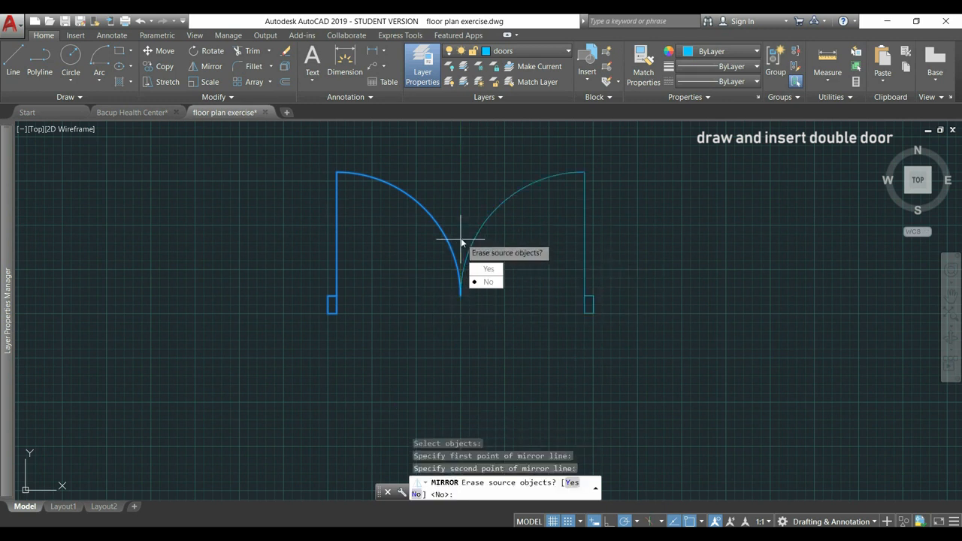
{"action": "key", "text": "Return"}
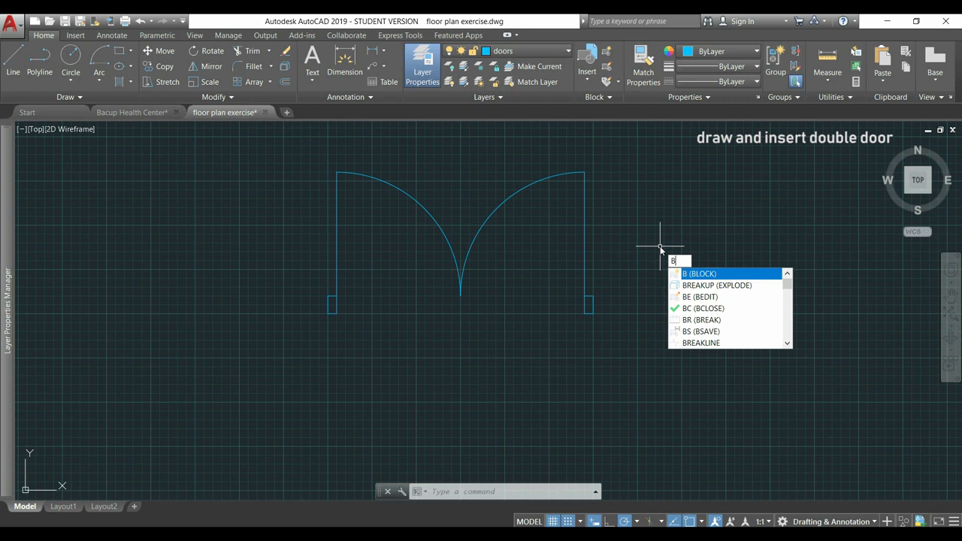
Step: Define both door halves as a block named "double door" with its base point at the lower-right corner of the right jamb
{"action": "key", "text": "Return"}
{"action": "type", "text": "double door"}
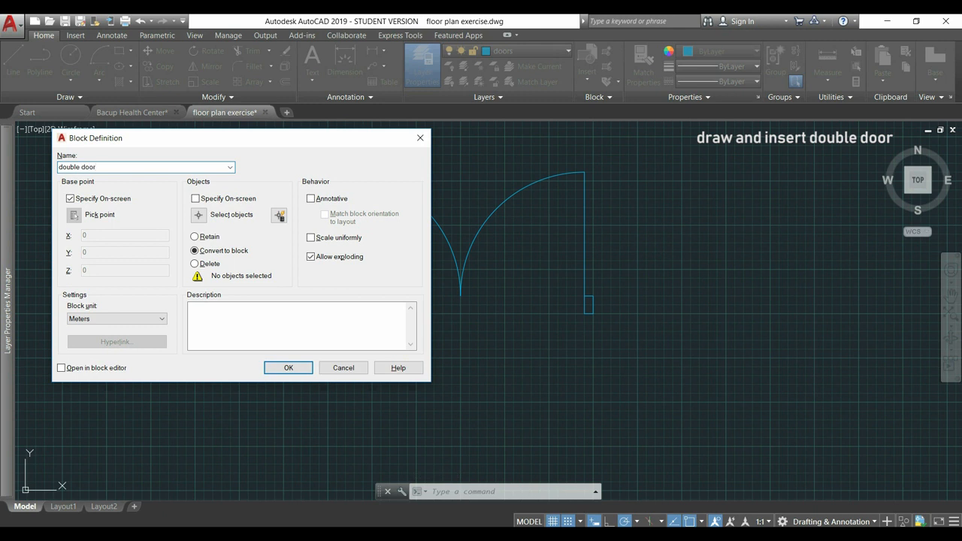
{"action": "left_click", "coordinate": [287, 368]}
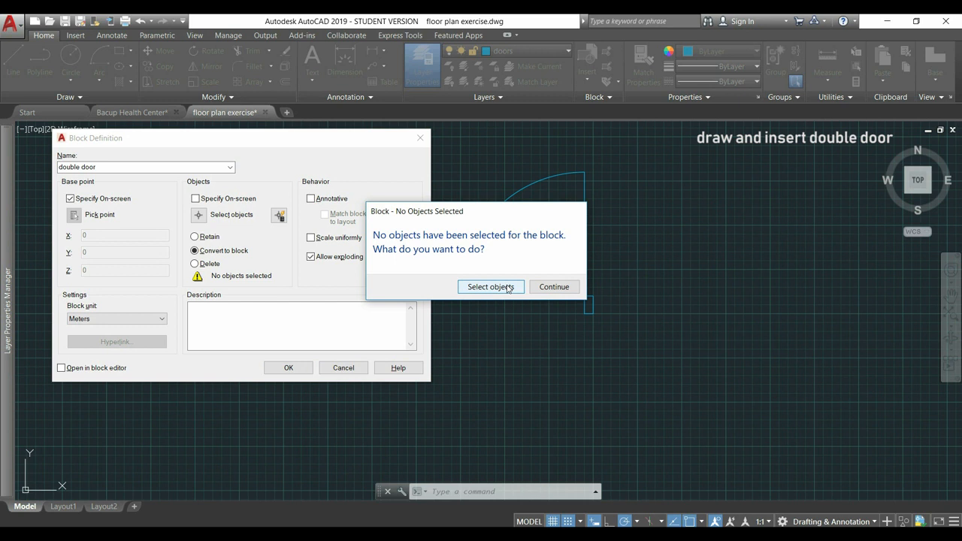
{"action": "left_click", "coordinate": [491, 287]}
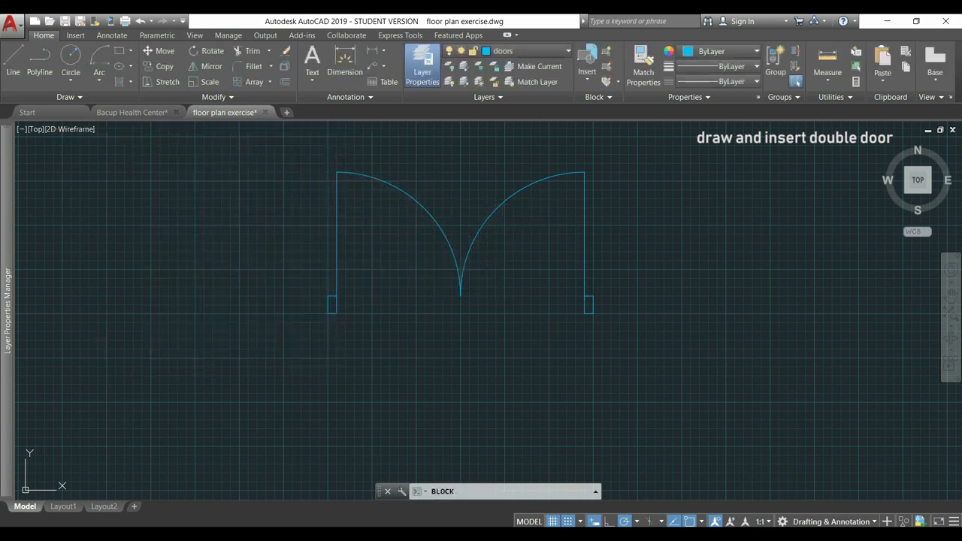
{"action": "left_click", "coordinate": [624, 335]}
{"action": "left_click", "coordinate": [275, 143]}
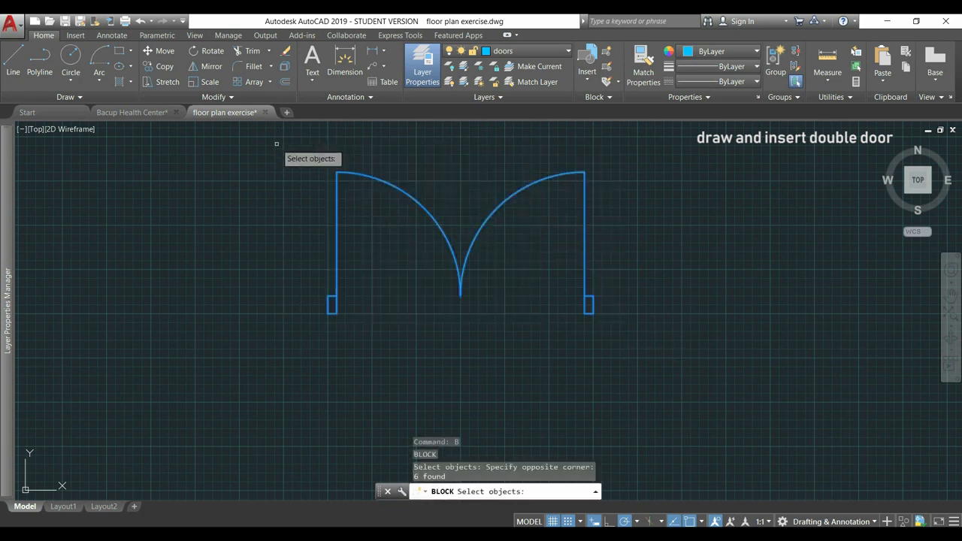
{"action": "key", "text": "Return"}
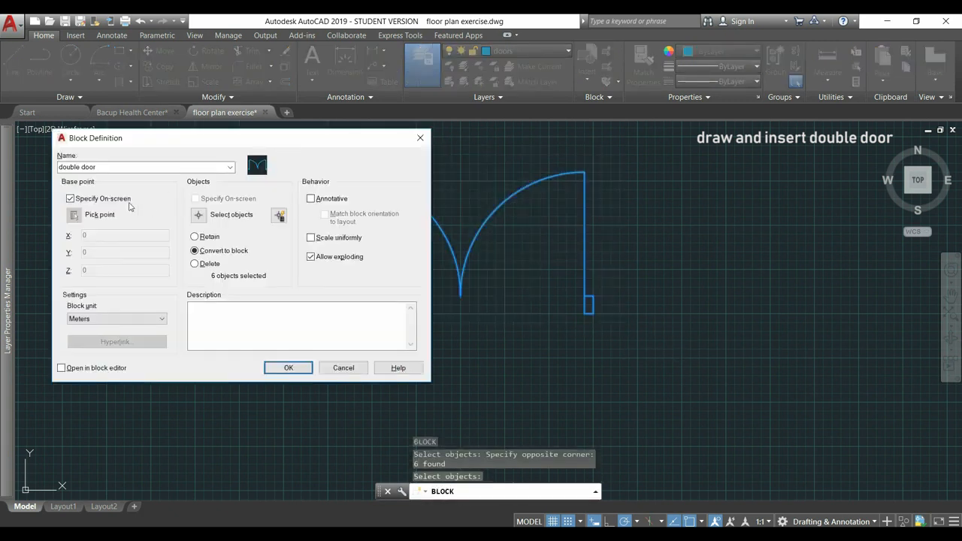
{"action": "left_click", "coordinate": [285, 367]}
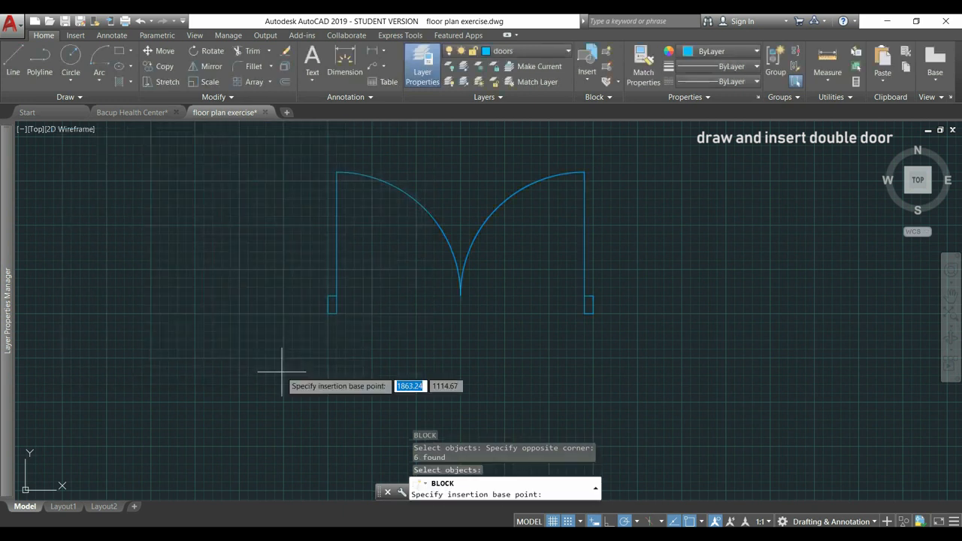
{"action": "left_click", "coordinate": [593, 314]}
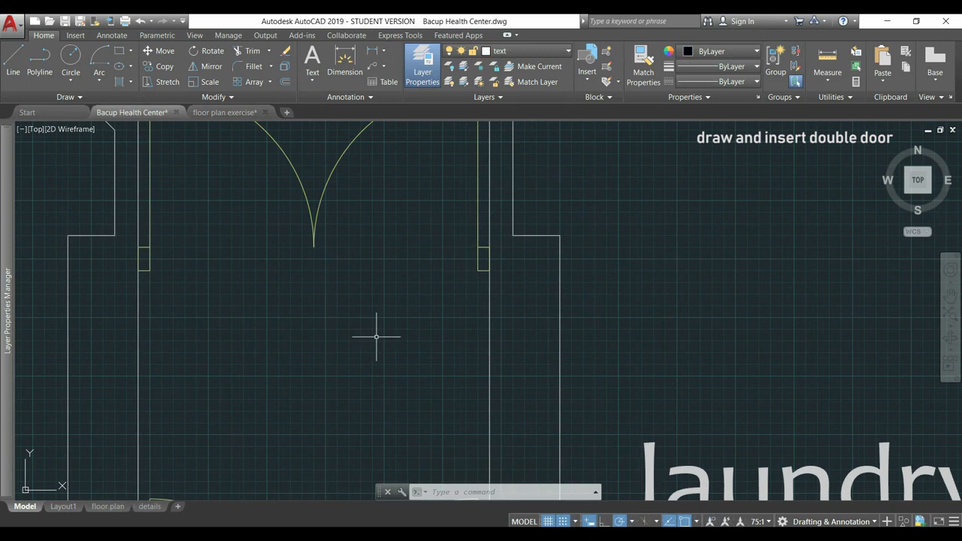
Step: With object snap off, copy the double door into the passage between the chamfered rooms, its jambs about 0.05 m below the wall step
{"action": "scroll", "coordinate": [483, 215], "scroll_direction": "up", "scroll_amount": 2}
{"action": "scroll", "coordinate": [414, 210], "scroll_direction": "down", "scroll_amount": 1}
{"action": "scroll", "coordinate": [411, 215], "scroll_direction": "down", "scroll_amount": 6}
{"action": "scroll", "coordinate": [393, 275], "scroll_direction": "up", "scroll_amount": 4}
{"action": "scroll", "coordinate": [400, 359], "scroll_direction": "down", "scroll_amount": 5}
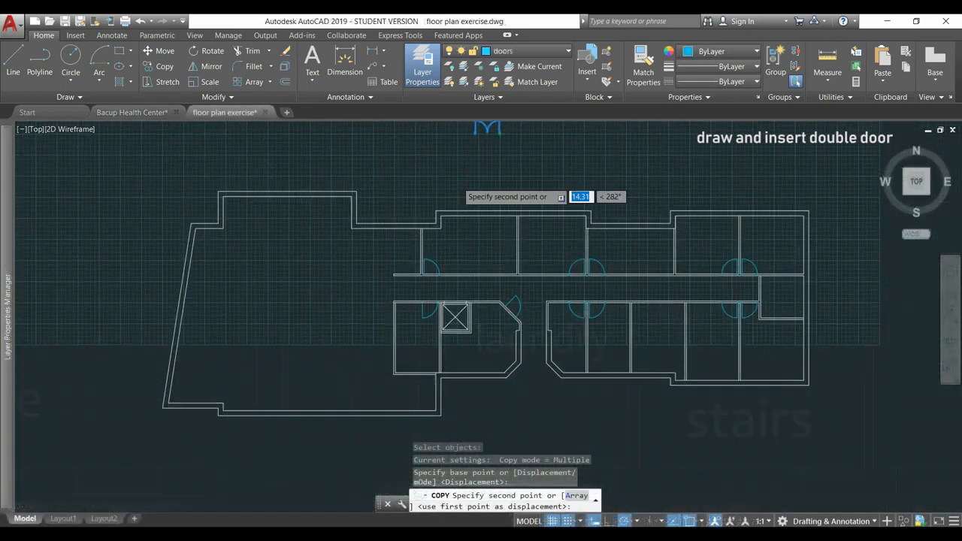
{"action": "scroll", "coordinate": [544, 308], "scroll_direction": "up", "scroll_amount": 5}
{"action": "middle_click_drag", "start_coordinate": [563, 402], "coordinate": [558, 366]}
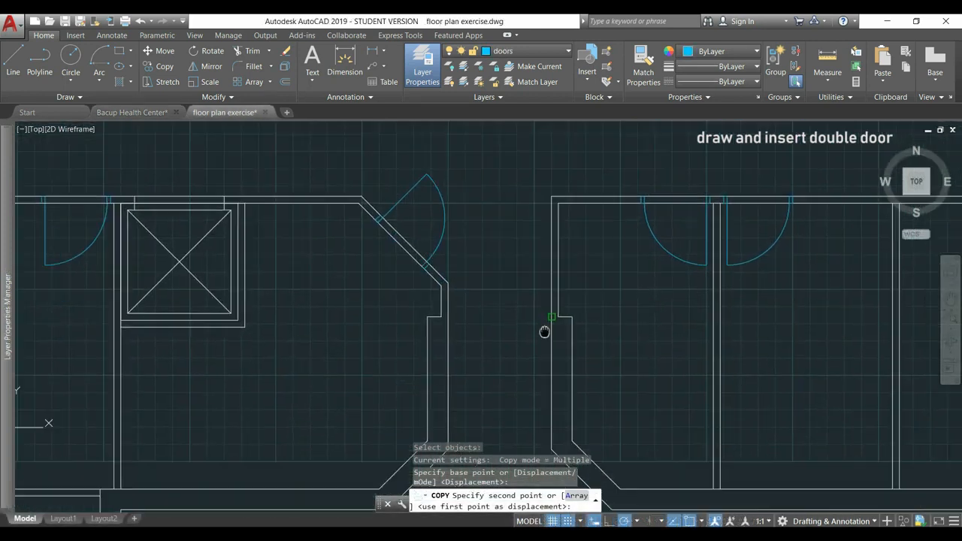
{"action": "scroll", "coordinate": [541, 300], "scroll_direction": "up", "scroll_amount": 5}
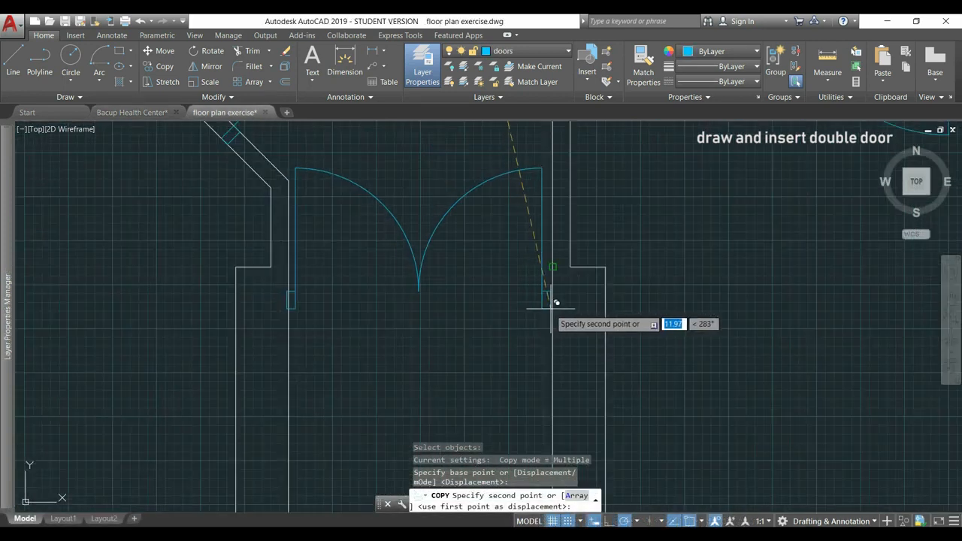
{"action": "key", "text": "F3"}
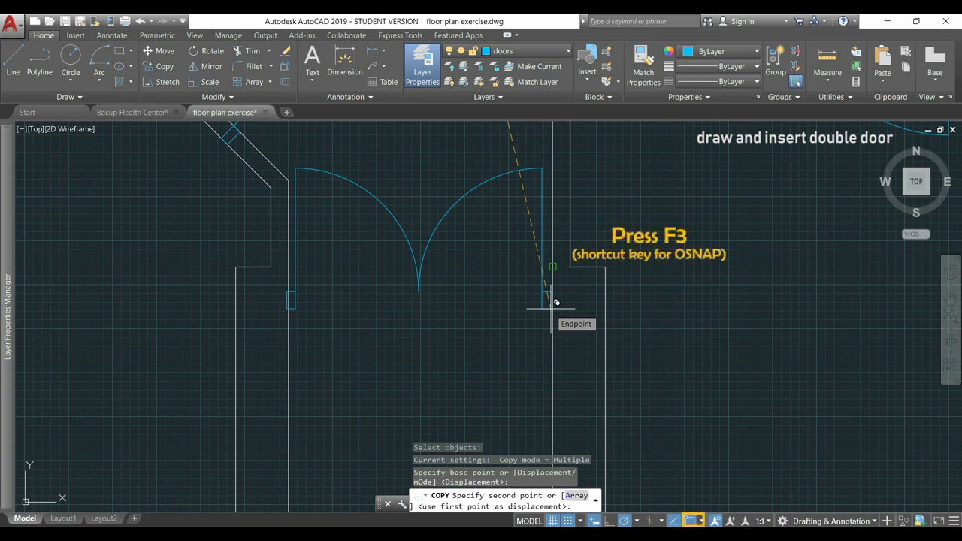
{"action": "key", "text": "F3"}
{"action": "scroll", "coordinate": [556, 301], "scroll_direction": "up", "scroll_amount": 4}
{"action": "scroll", "coordinate": [555, 294], "scroll_direction": "down", "scroll_amount": 2}
{"action": "scroll", "coordinate": [559, 280], "scroll_direction": "up", "scroll_amount": 4}
{"action": "scroll", "coordinate": [559, 276], "scroll_direction": "down", "scroll_amount": 2}
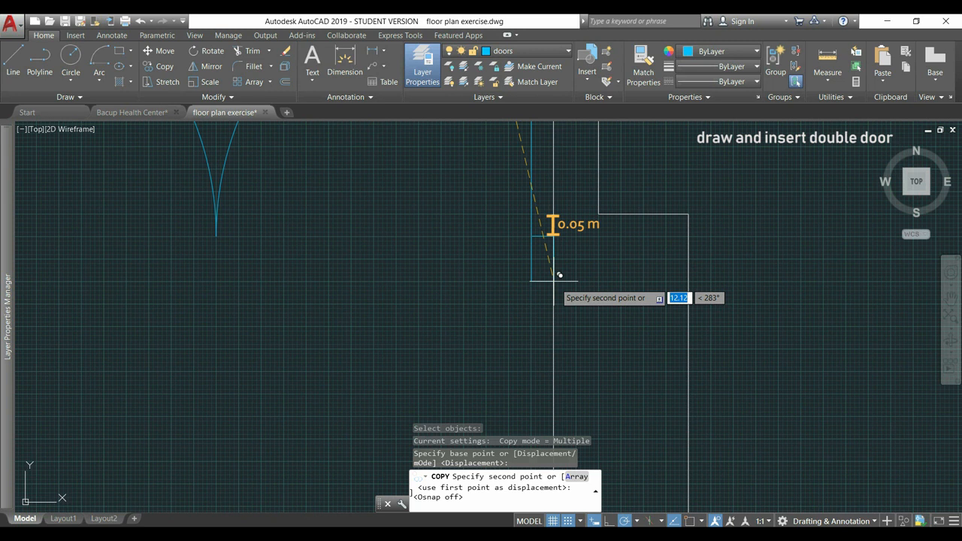
{"action": "left_click", "coordinate": [560, 275]}
Step: Place a second double door copy at the passage's lower end, its right jamb just above the diagonal wall corner, and finish copying
{"action": "scroll", "coordinate": [560, 277], "scroll_direction": "down", "scroll_amount": 3}
{"action": "scroll", "coordinate": [562, 278], "scroll_direction": "up", "scroll_amount": 5}
{"action": "scroll", "coordinate": [535, 392], "scroll_direction": "up", "scroll_amount": 5}
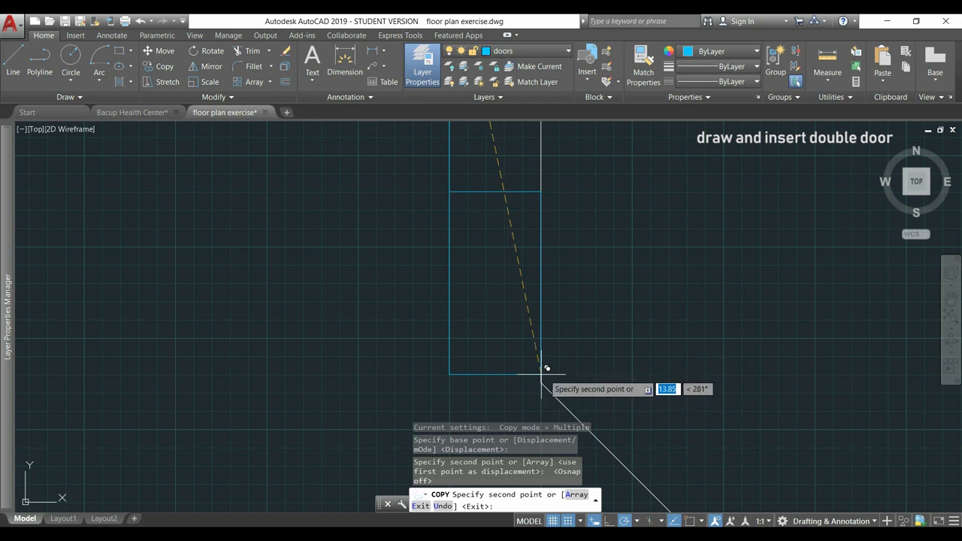
{"action": "left_click", "coordinate": [546, 369]}
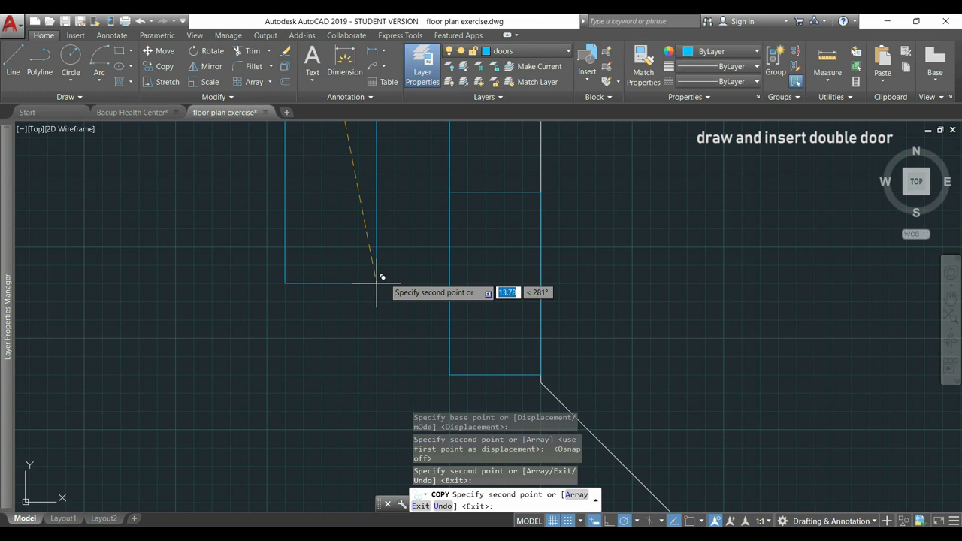
{"action": "key", "text": "Escape"}
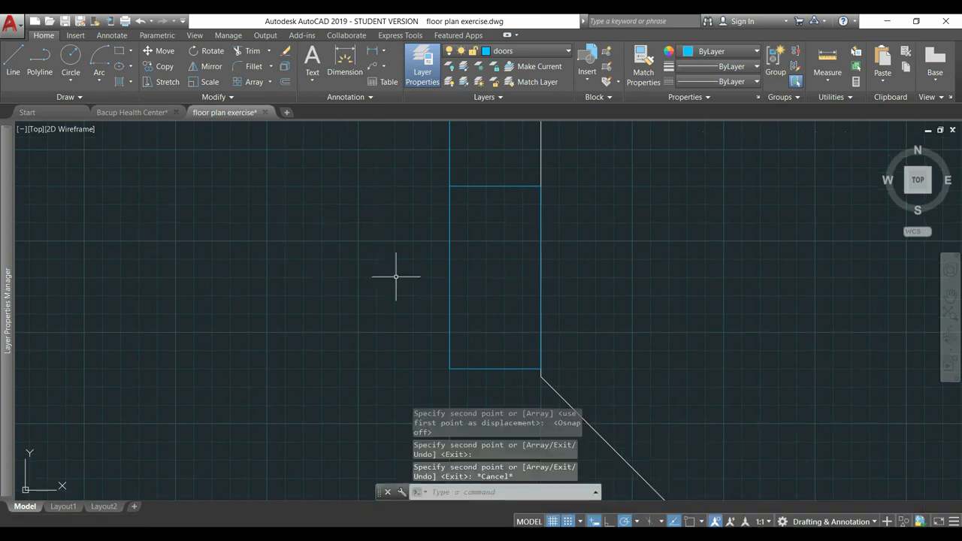